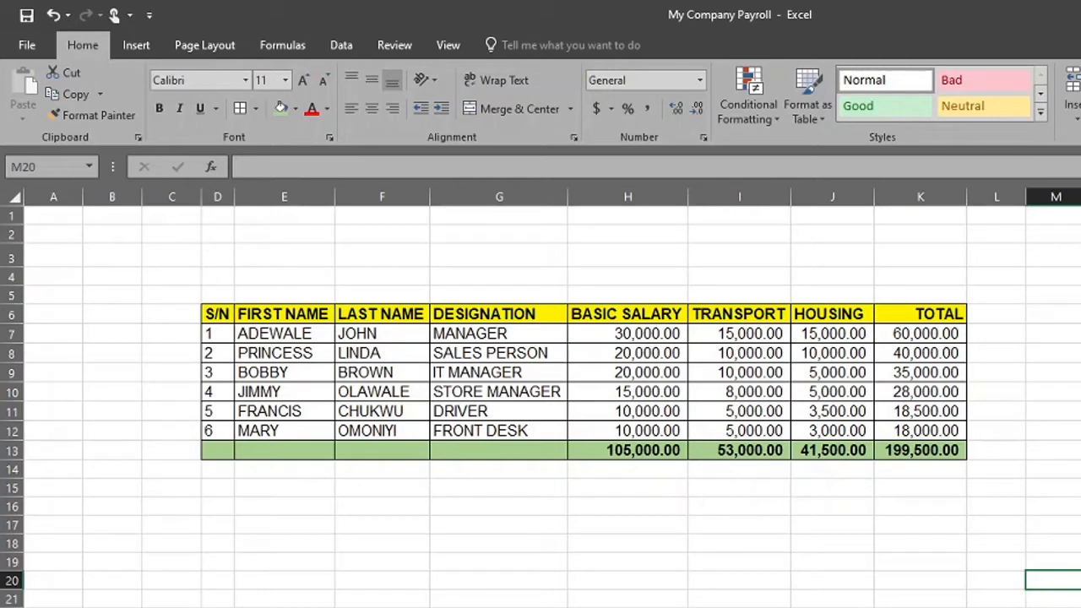
# Examine the BASIC SALARY, TRANSPORT and HOUSING columns and their employee figures in H7:J12
pyautogui.click(642, 193)
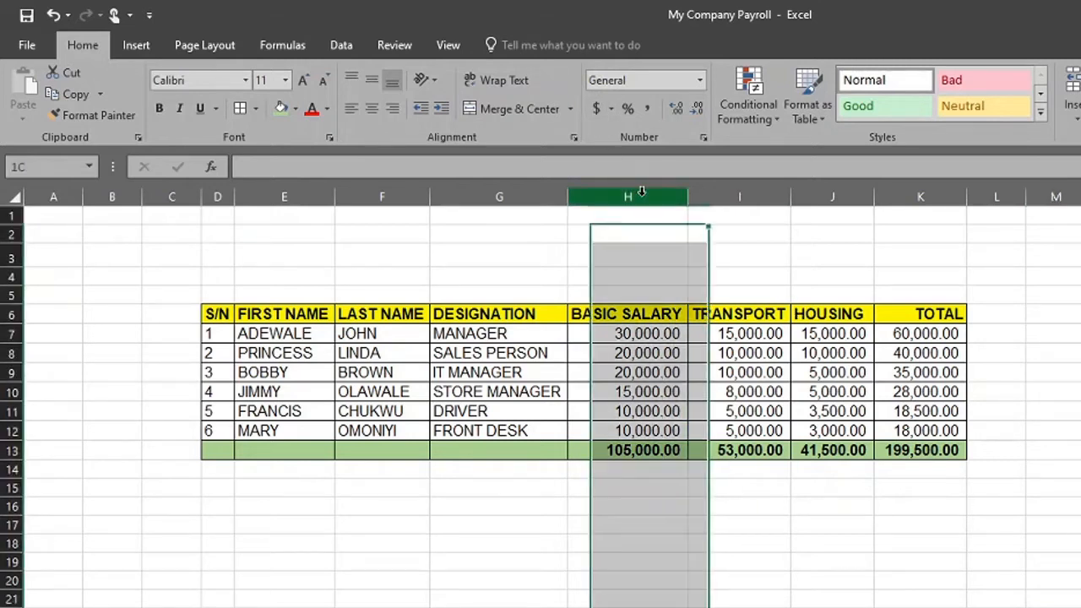
pyautogui.click(725, 196)
pyautogui.click(827, 199)
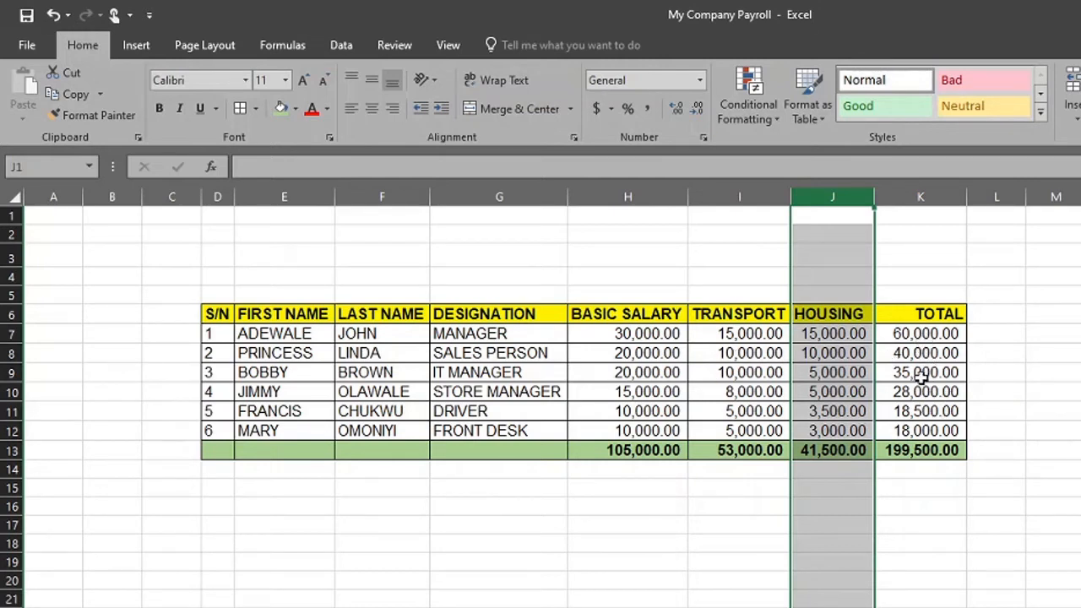
pyautogui.click(657, 547)
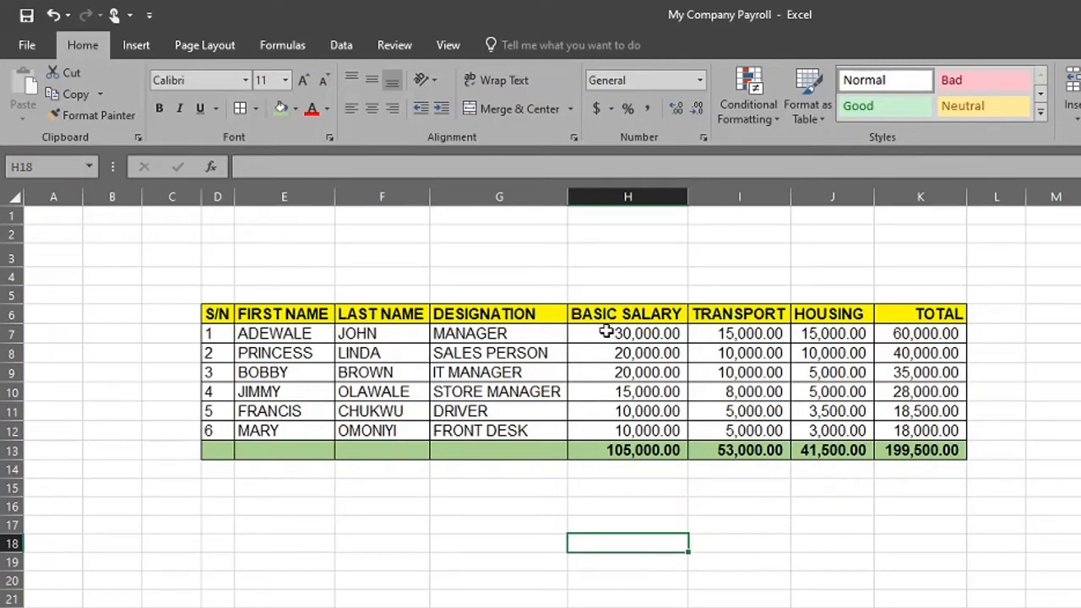
pyautogui.moveTo(604, 334); pyautogui.dragTo(827, 429)
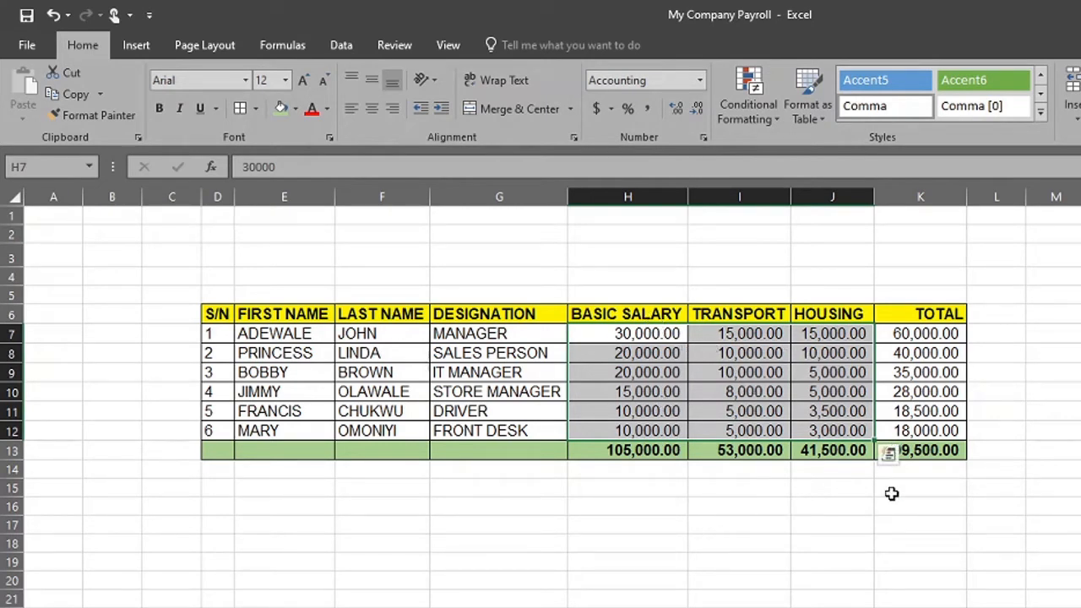
pyautogui.click(877, 564)
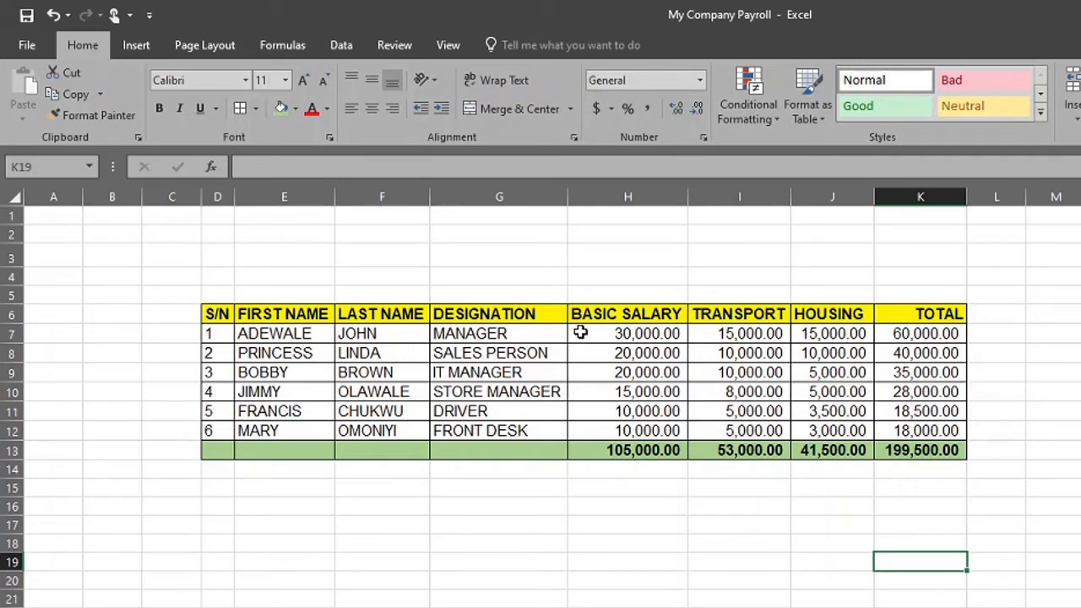
# Fill the salary, transport and housing figures in H7:J12 with Blue, Accent 1, Lighter 60%
pyautogui.moveTo(580, 332)
pyautogui.mouseDown()
pyautogui.moveTo(697, 408)
pyautogui.moveTo(698, 425)
pyautogui.moveTo(810, 429)
pyautogui.mouseUp()
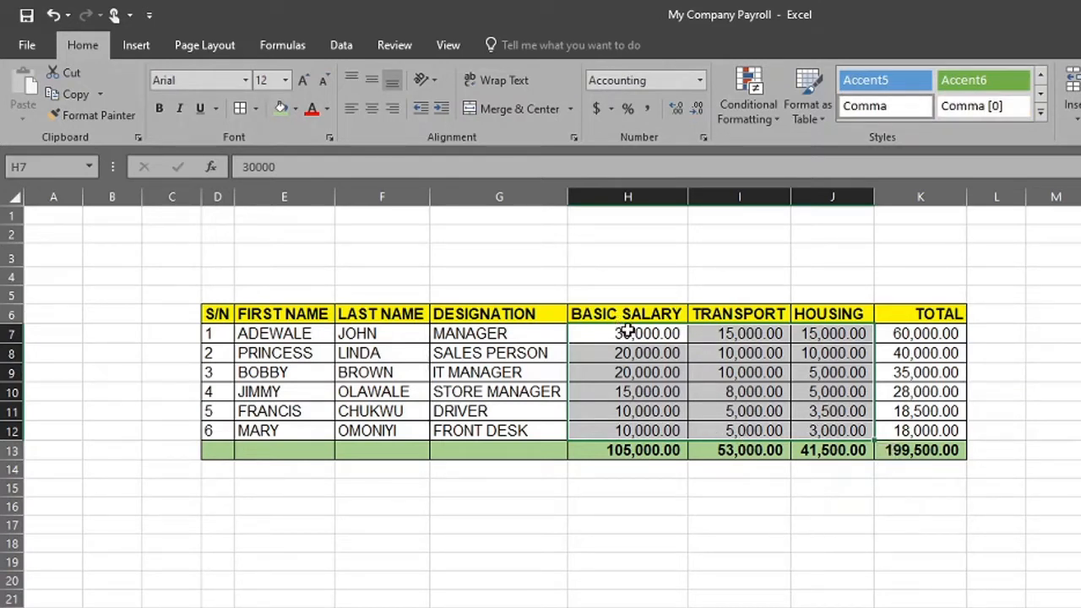
pyautogui.moveTo(616, 333); pyautogui.dragTo(835, 430)
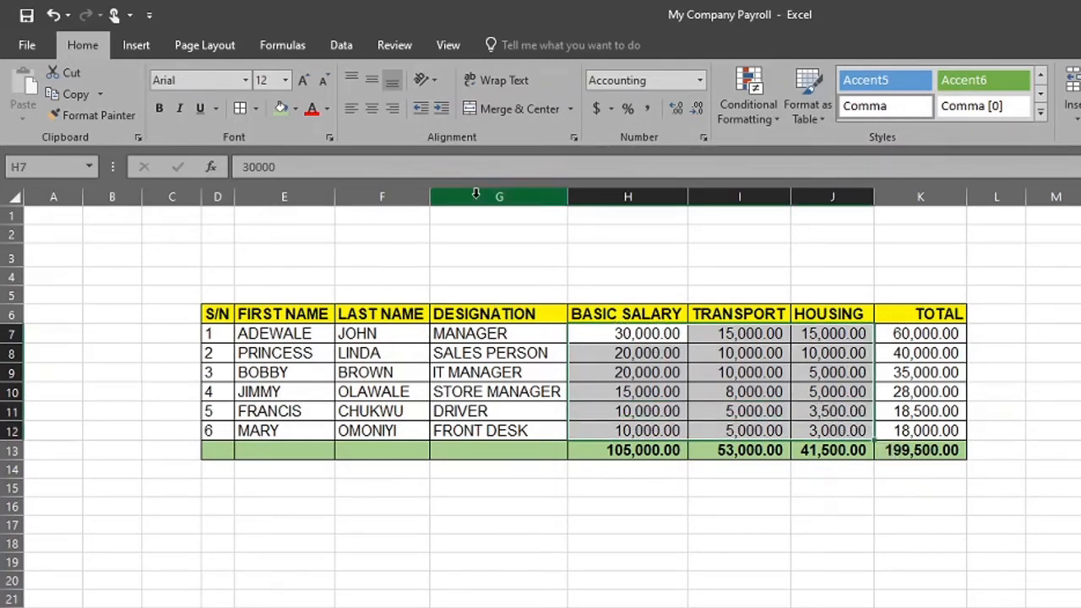
pyautogui.click(296, 109)
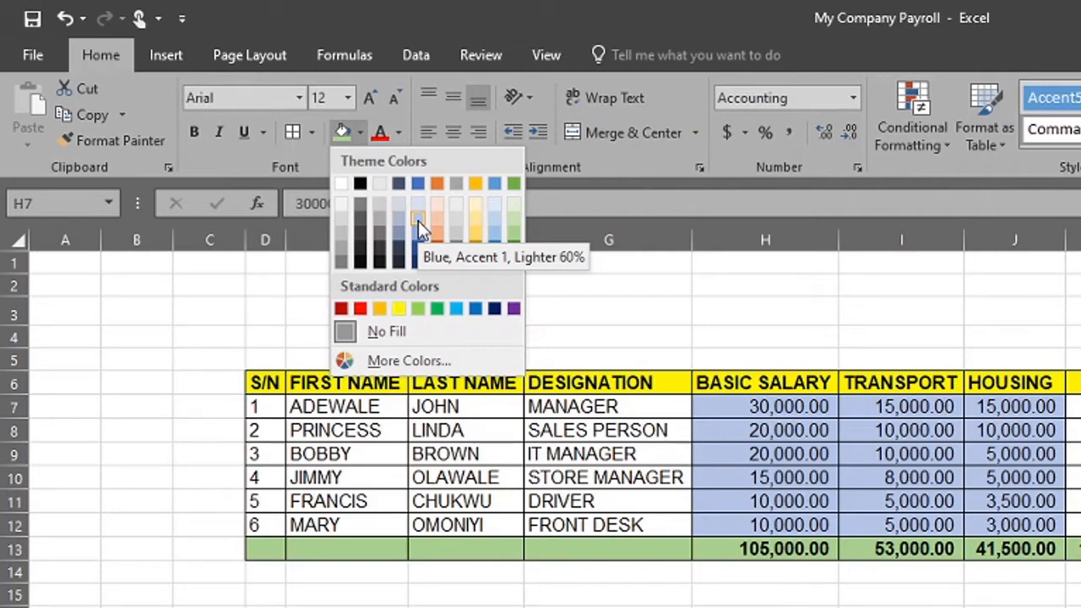
pyautogui.click(418, 219)
pyautogui.click(758, 581)
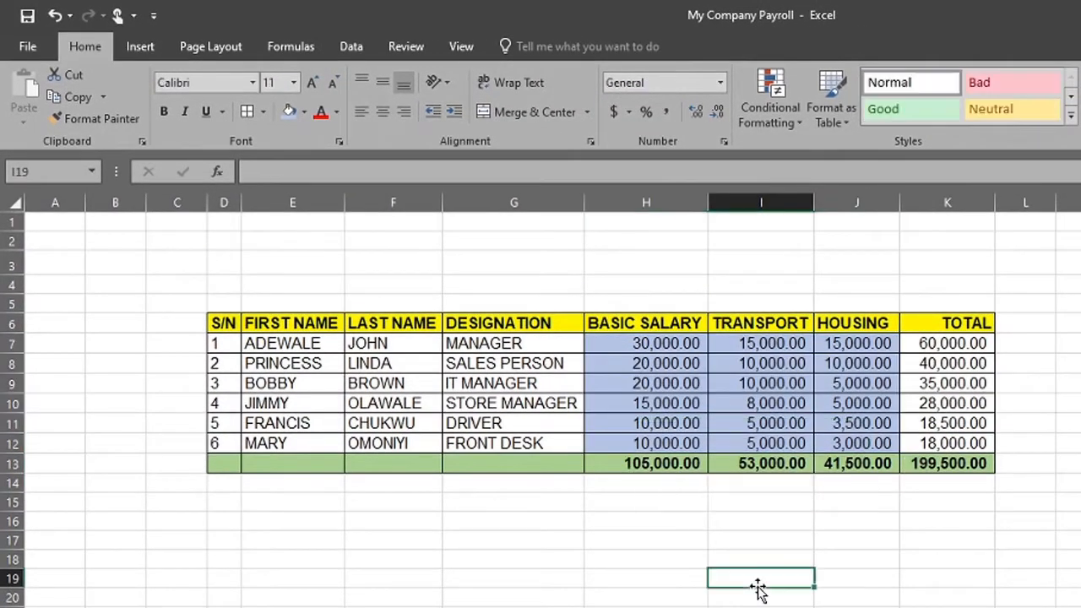
# Try a light blue fill from the extended color palette on the TOTAL figures in K7:K12
pyautogui.moveTo(929, 342); pyautogui.dragTo(973, 444)
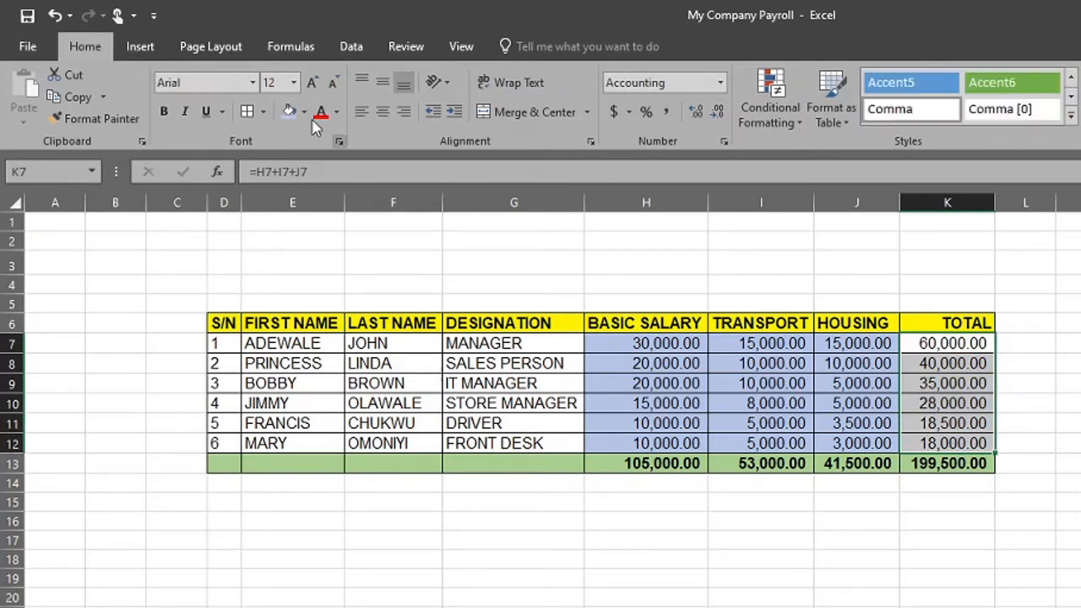
pyautogui.click(304, 111)
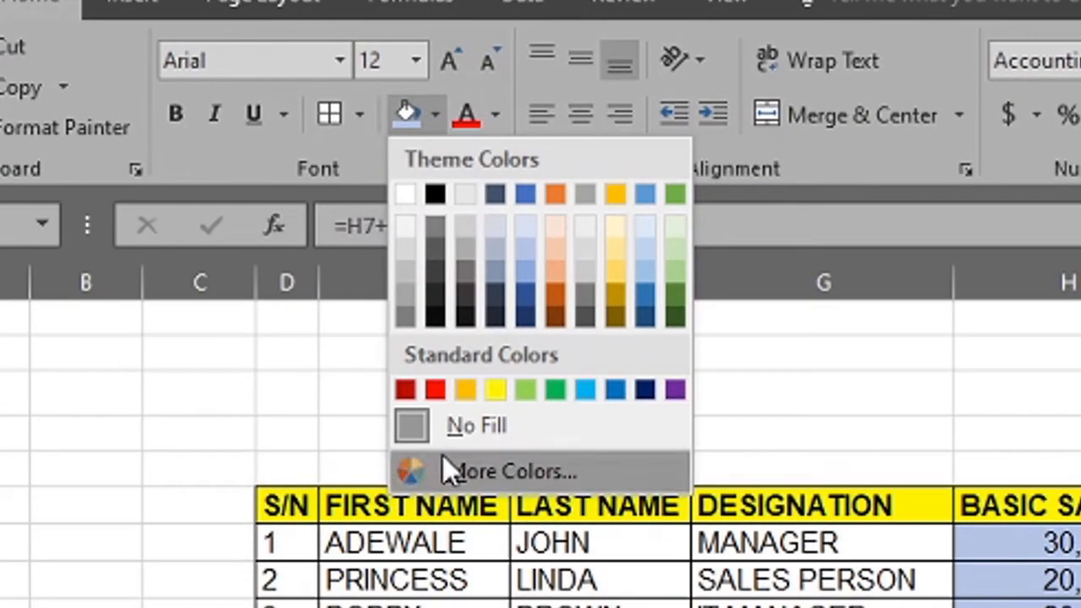
pyautogui.click(344, 304)
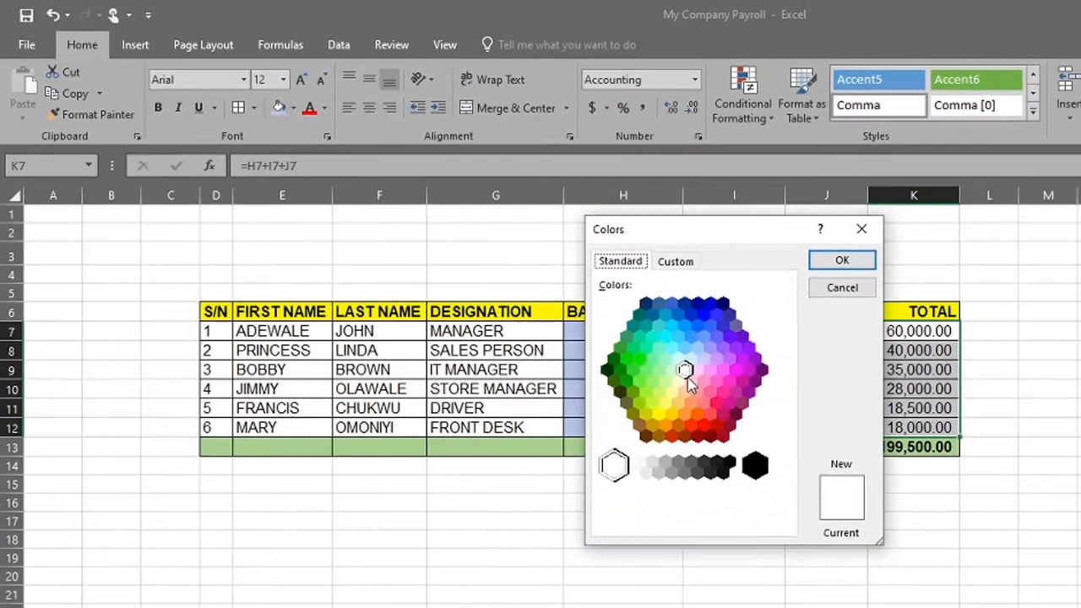
pyautogui.click(671, 349)
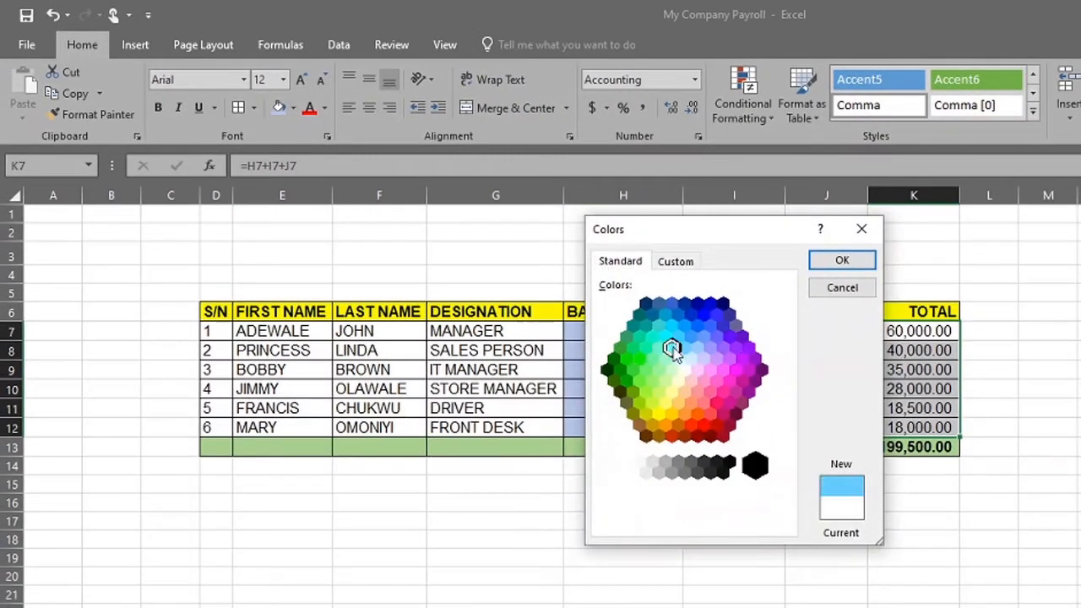
pyautogui.click(646, 351)
pyautogui.click(633, 355)
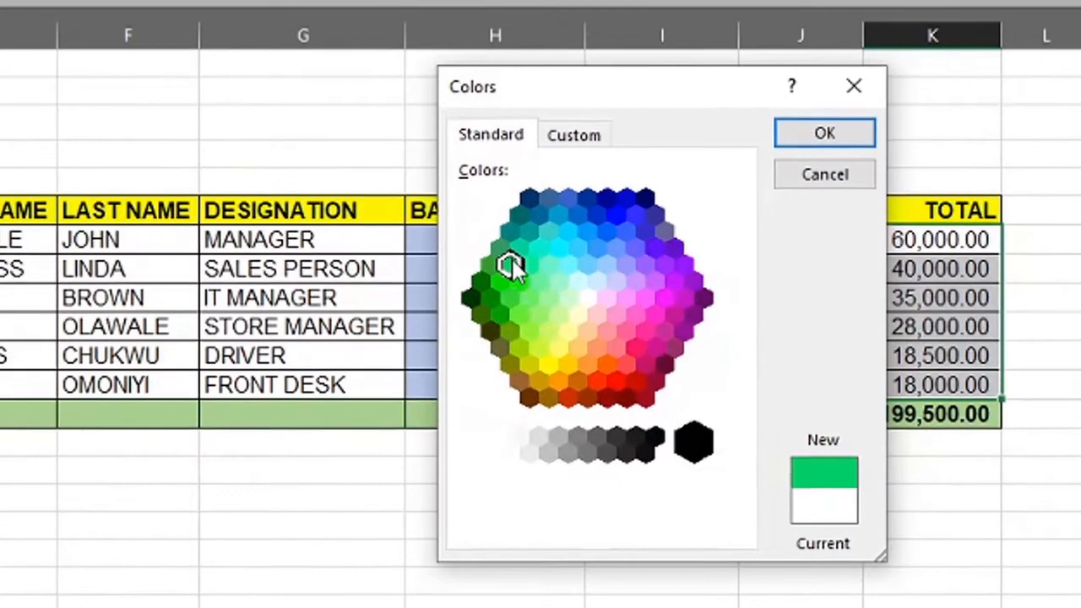
pyautogui.click(550, 230)
pyautogui.click(558, 215)
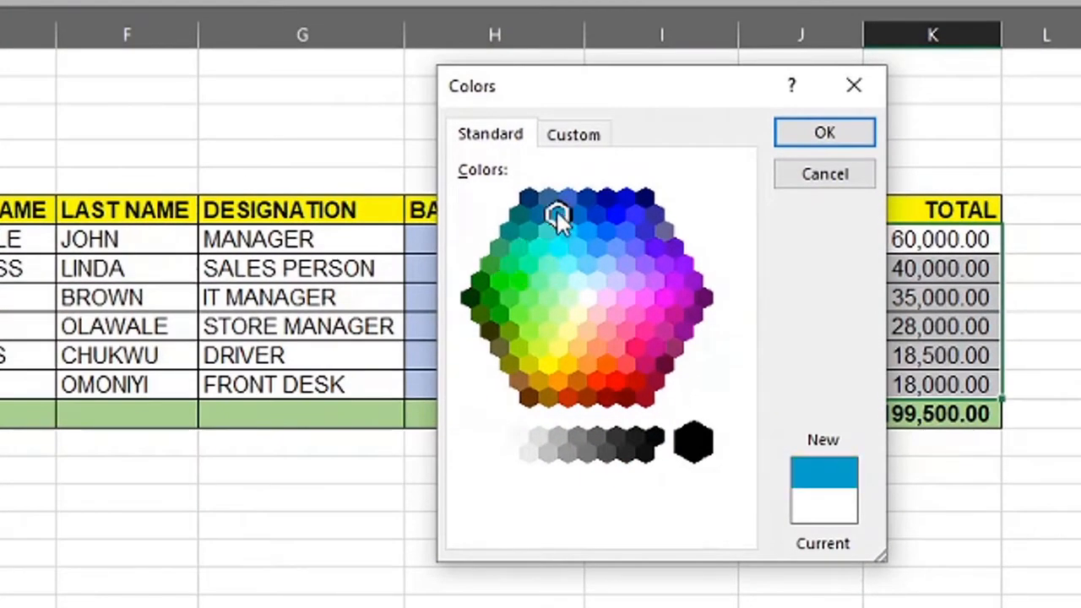
pyautogui.click(578, 247)
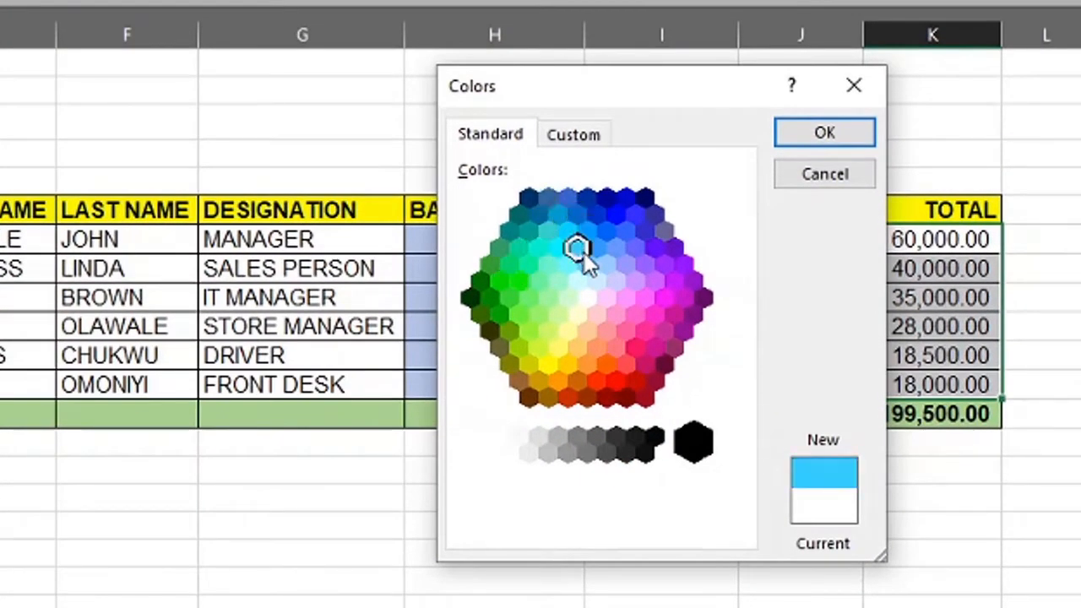
pyautogui.click(819, 133)
pyautogui.click(818, 582)
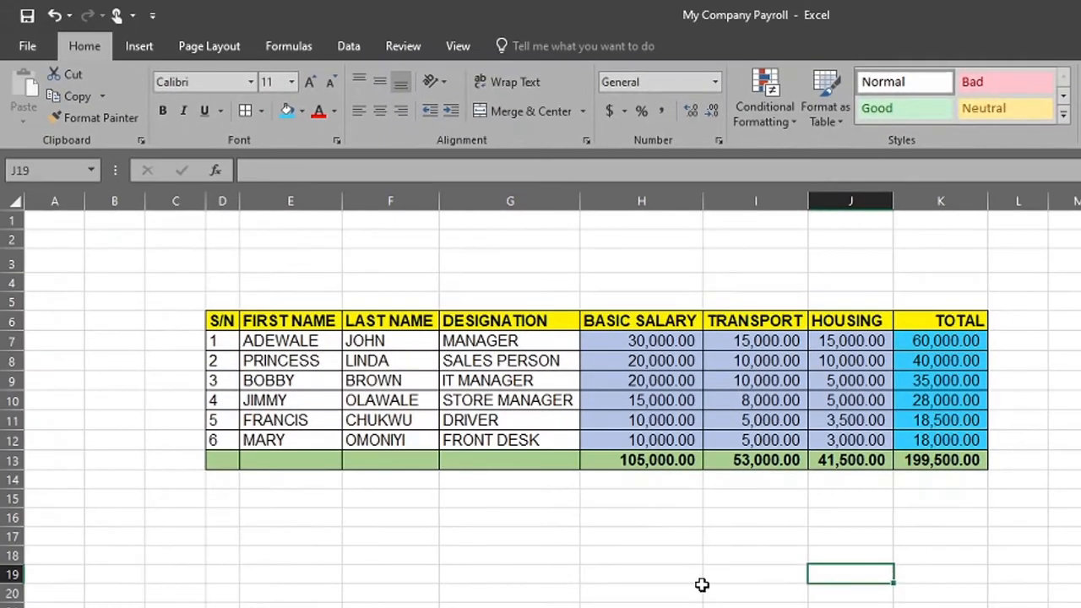
pyautogui.click(649, 578)
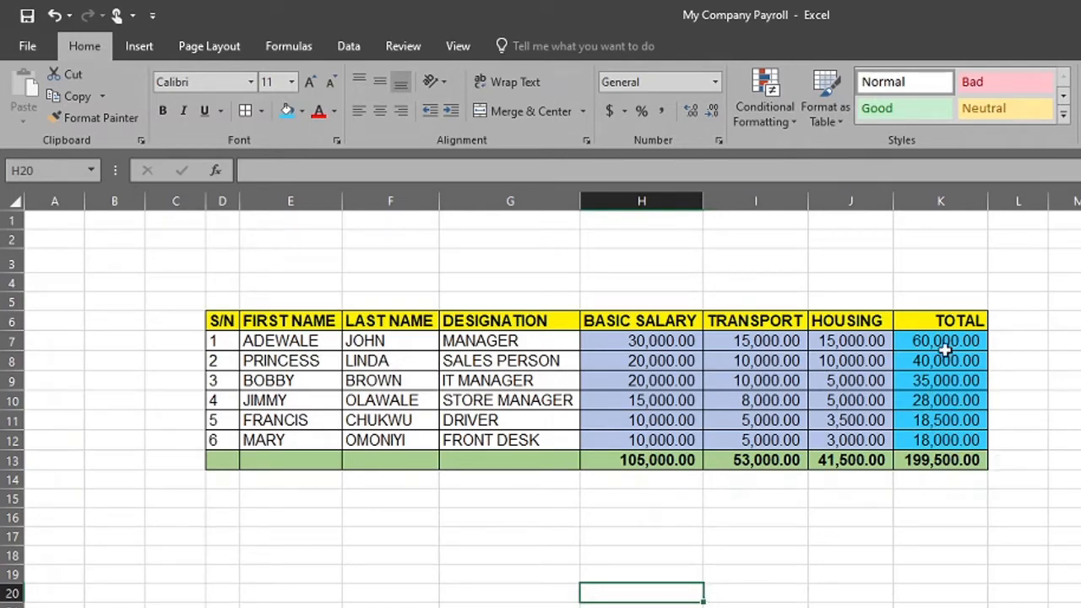
# Undo the light blue fill on the TOTAL figures
pyautogui.hotkey('ctrl', 'z')
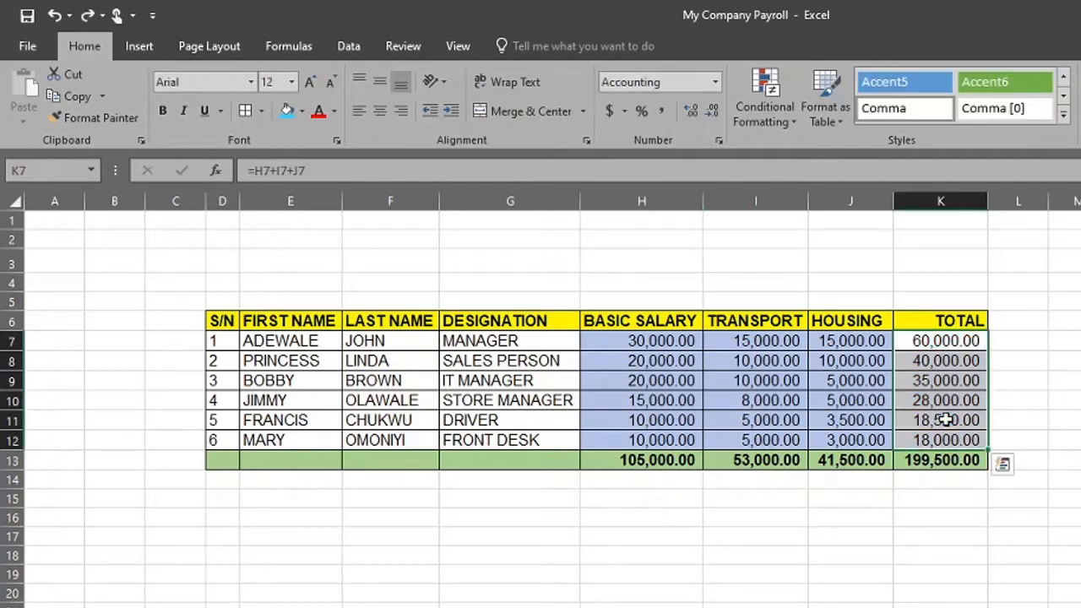
pyautogui.click(897, 541)
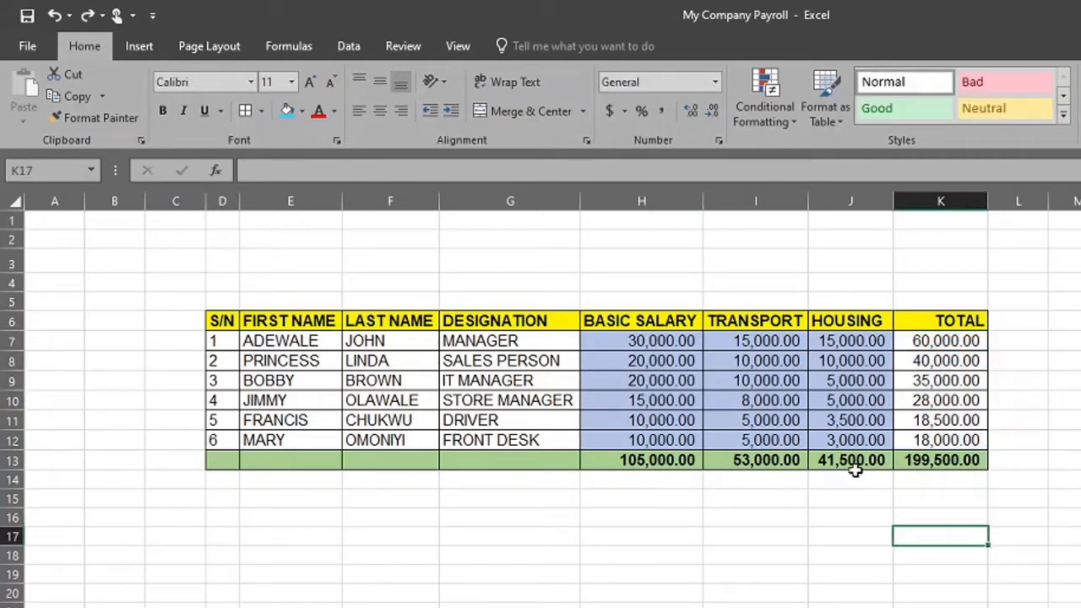
pyautogui.click(876, 513)
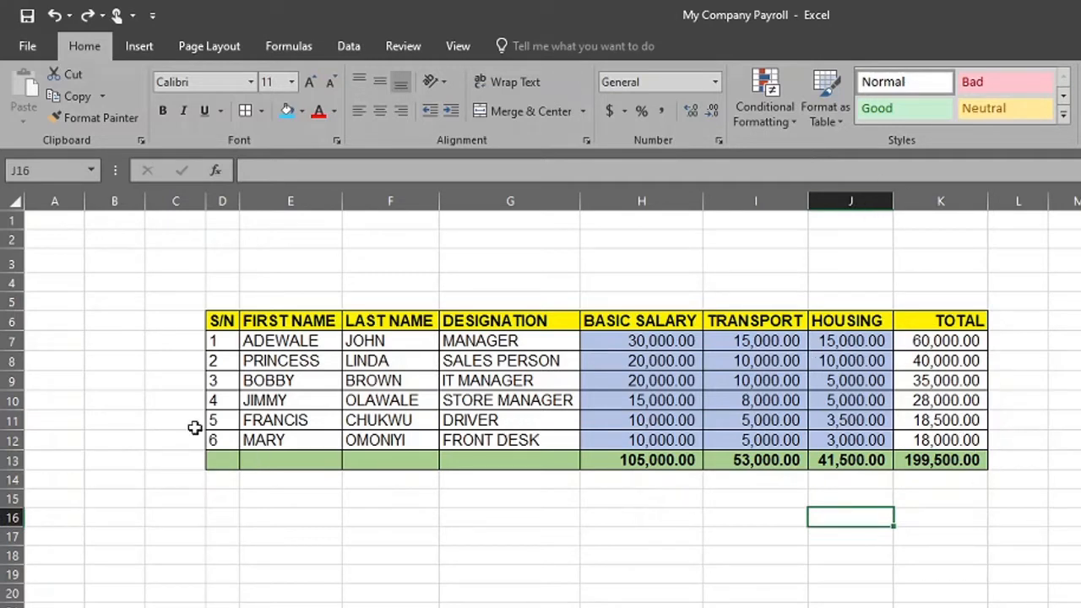
# Examine employee rows 10 to 12 and the boundary between the HOUSING and TOTAL columns
pyautogui.moveTo(25, 403); pyautogui.dragTo(30, 434)
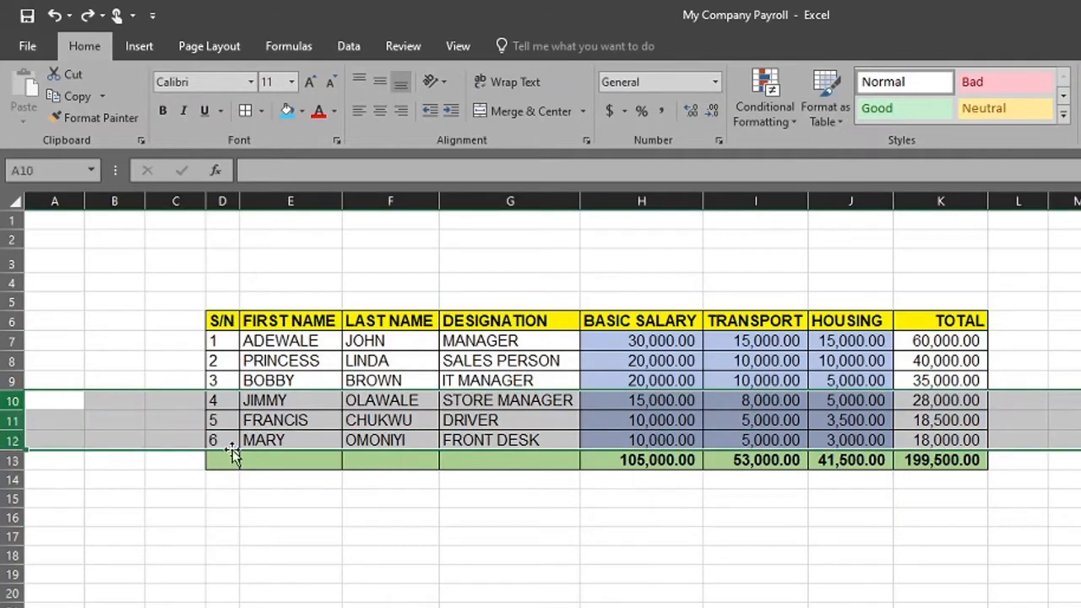
pyautogui.click(687, 499)
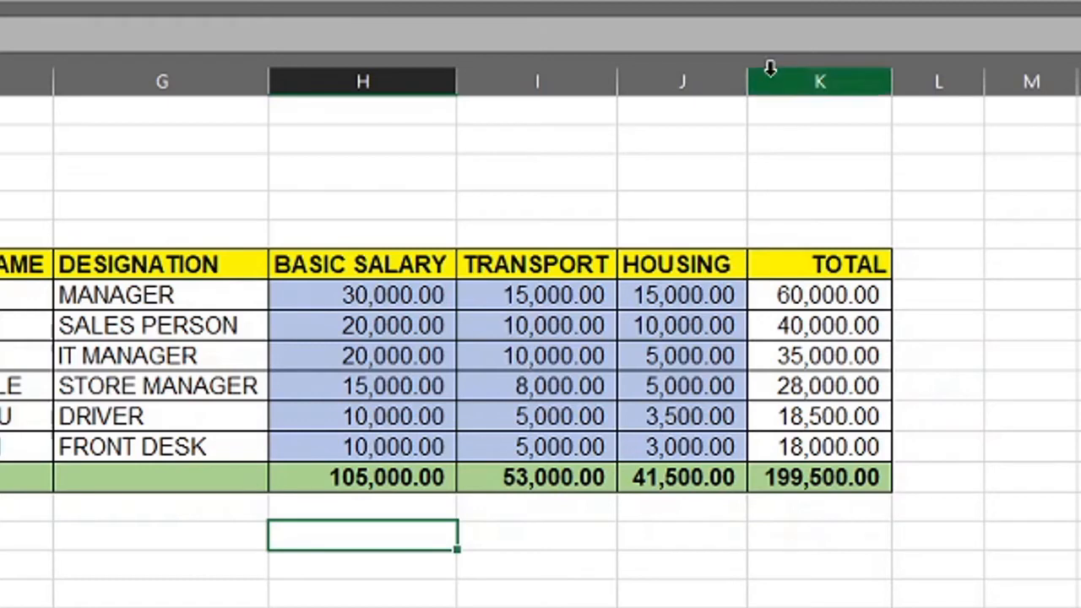
pyautogui.click(691, 78)
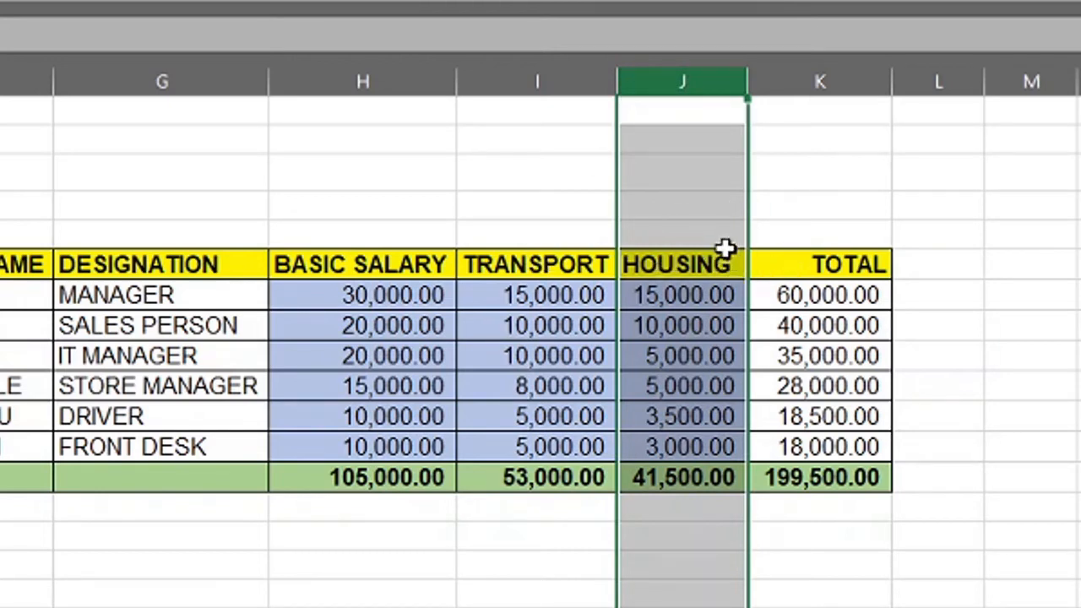
pyautogui.keyDown('ctrl'); pyautogui.click(792, 81); pyautogui.keyUp('ctrl')
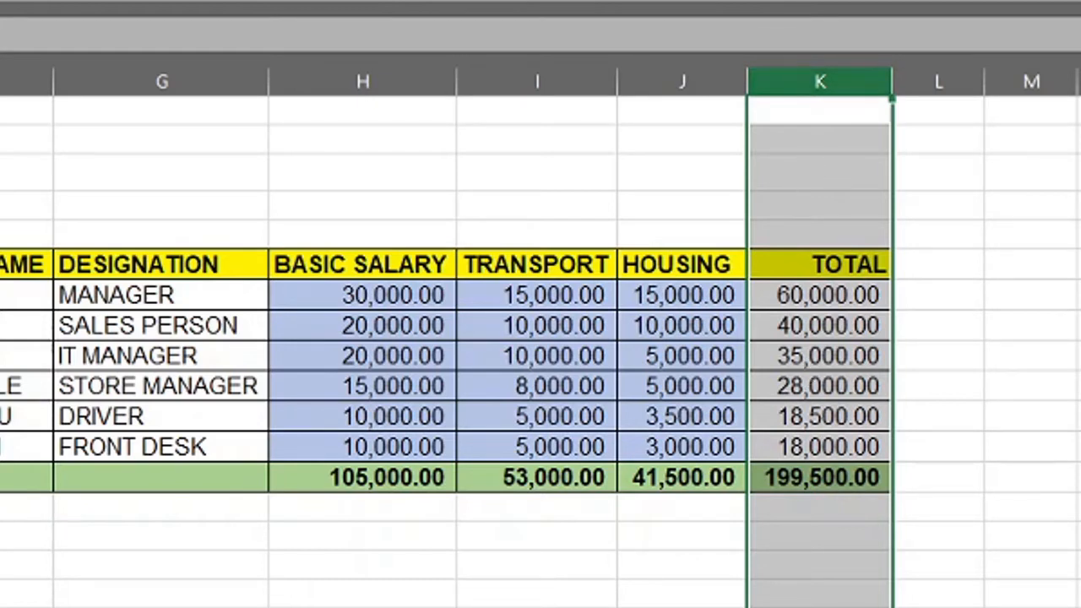
pyautogui.click(1077, 564)
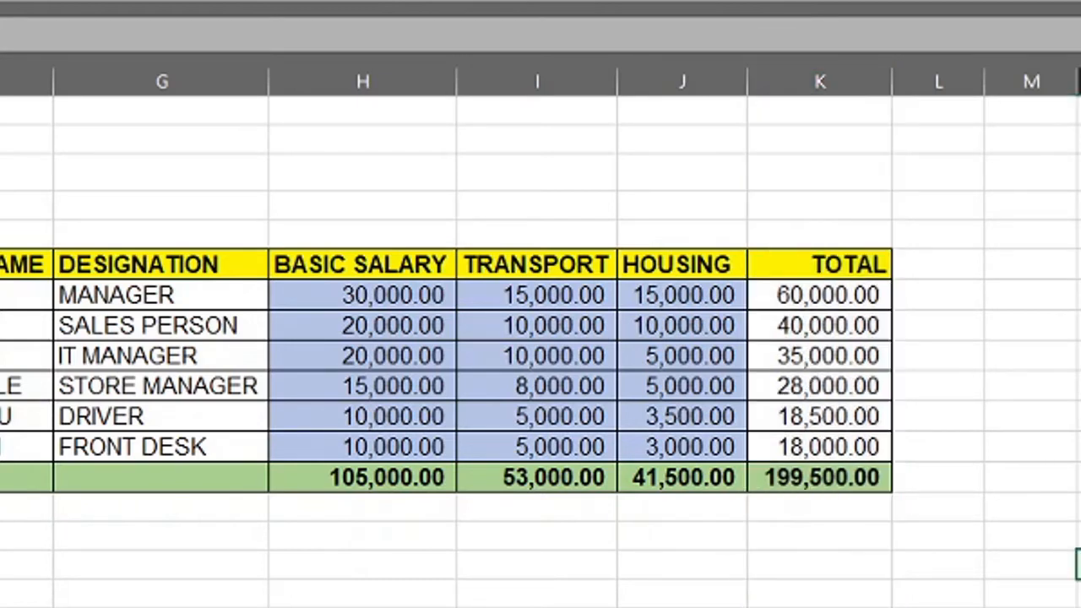
pyautogui.click(845, 105)
pyautogui.click(707, 104)
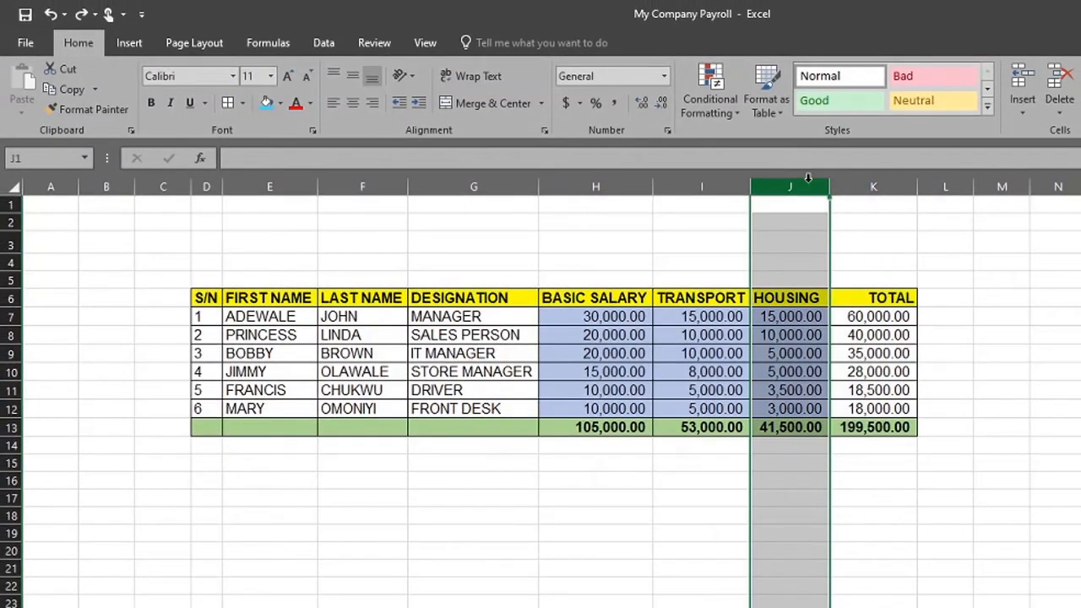
pyautogui.click(870, 186)
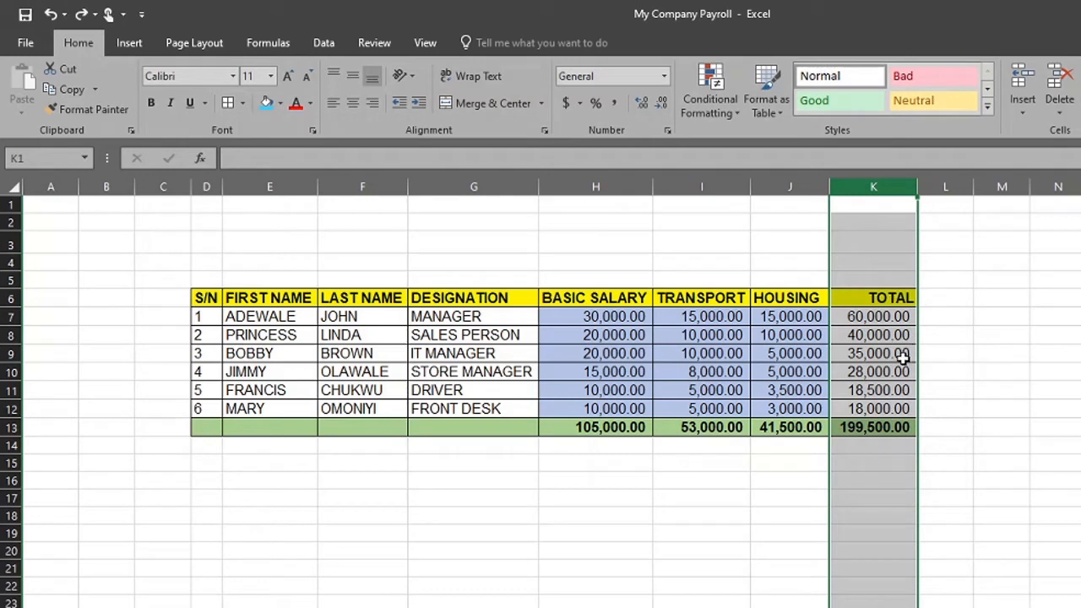
pyautogui.click(1007, 462)
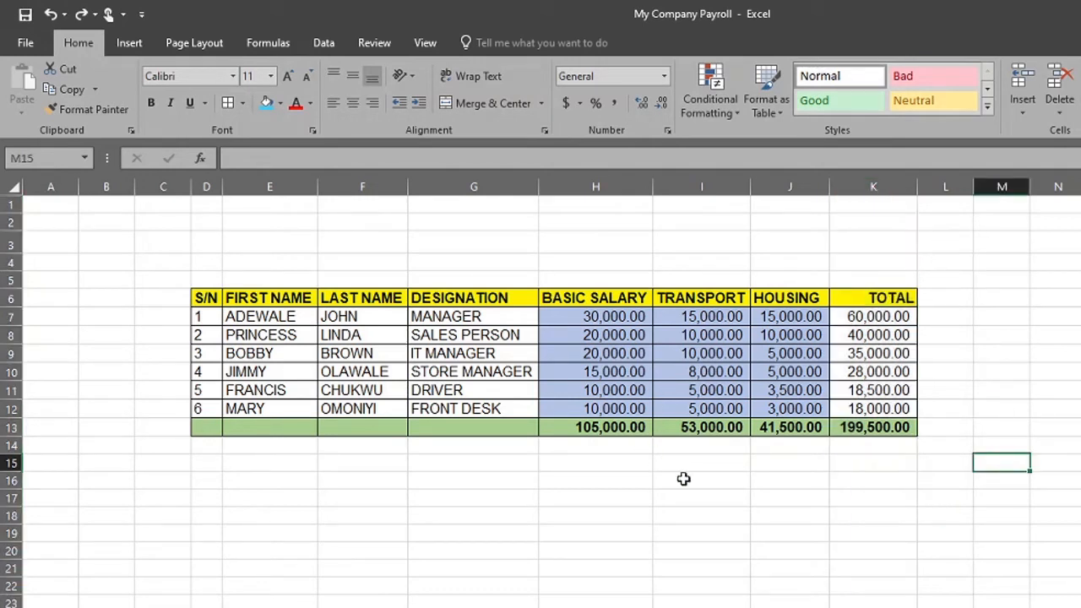
# Examine the boundary between the last employee row 12 and the totals row 13
pyautogui.click(9, 427)
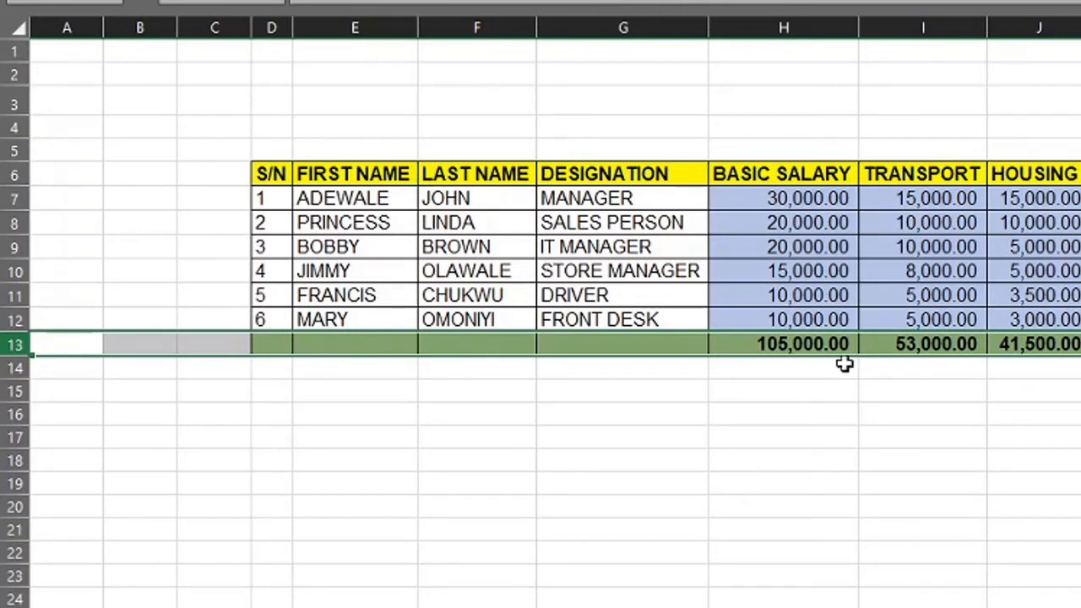
pyautogui.click(165, 455)
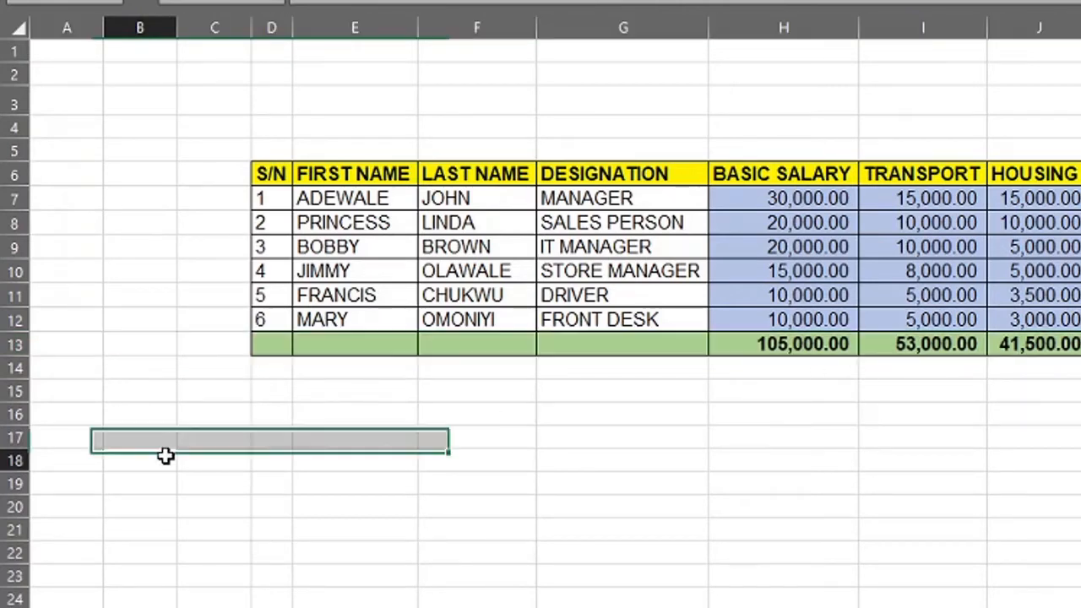
pyautogui.click(7, 319)
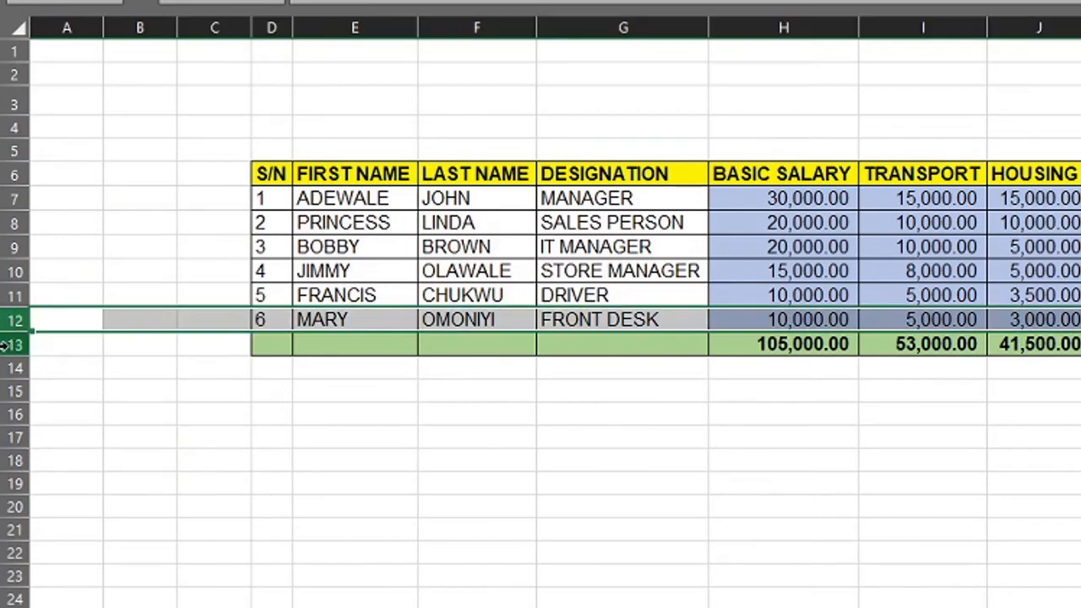
pyautogui.click(7, 344)
pyautogui.click(9, 319)
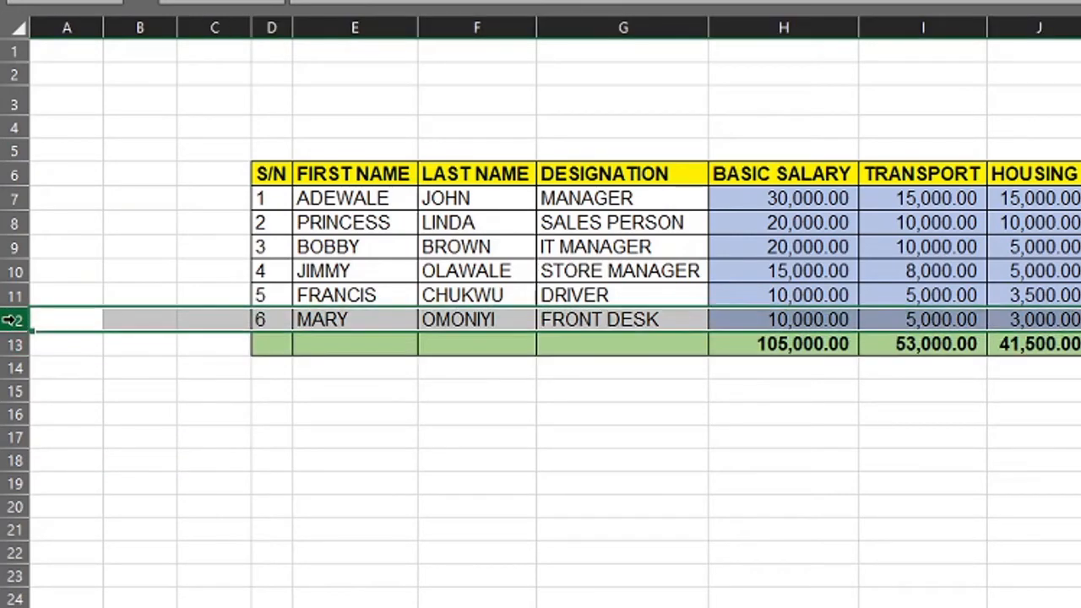
pyautogui.click(11, 342)
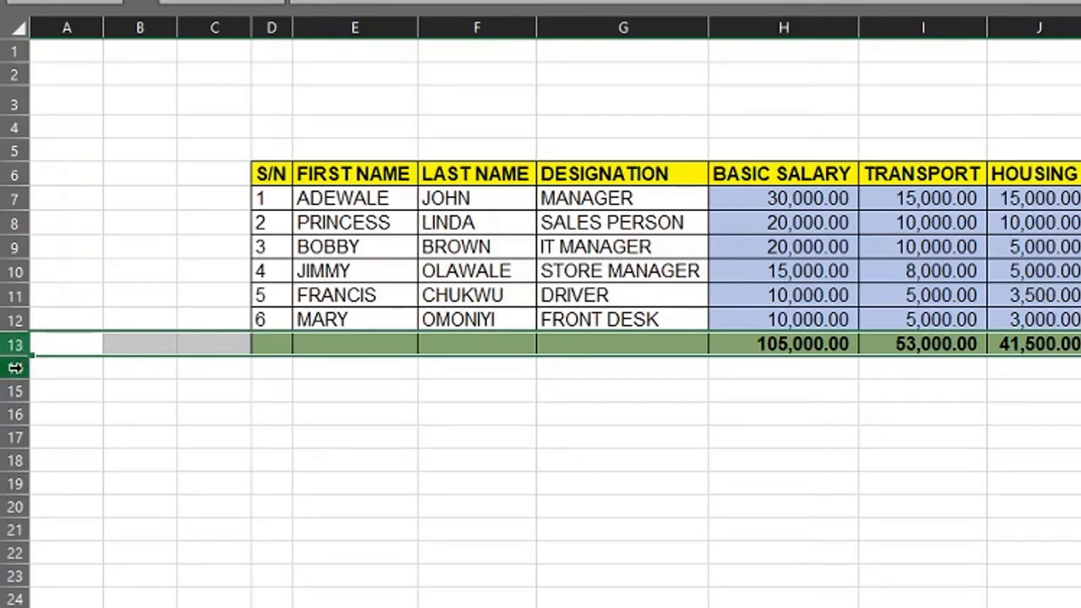
pyautogui.click(12, 321)
pyautogui.click(11, 343)
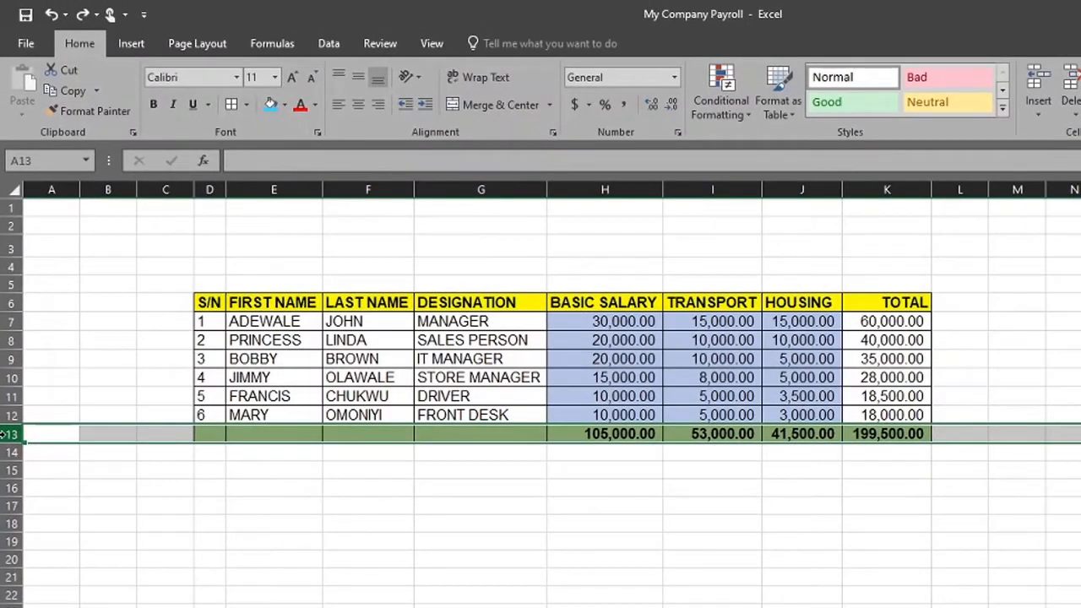
# Insert a blank row between the last employee row 12 and the totals row
pyautogui.rightClick(9, 433)
pyautogui.click(76, 558)
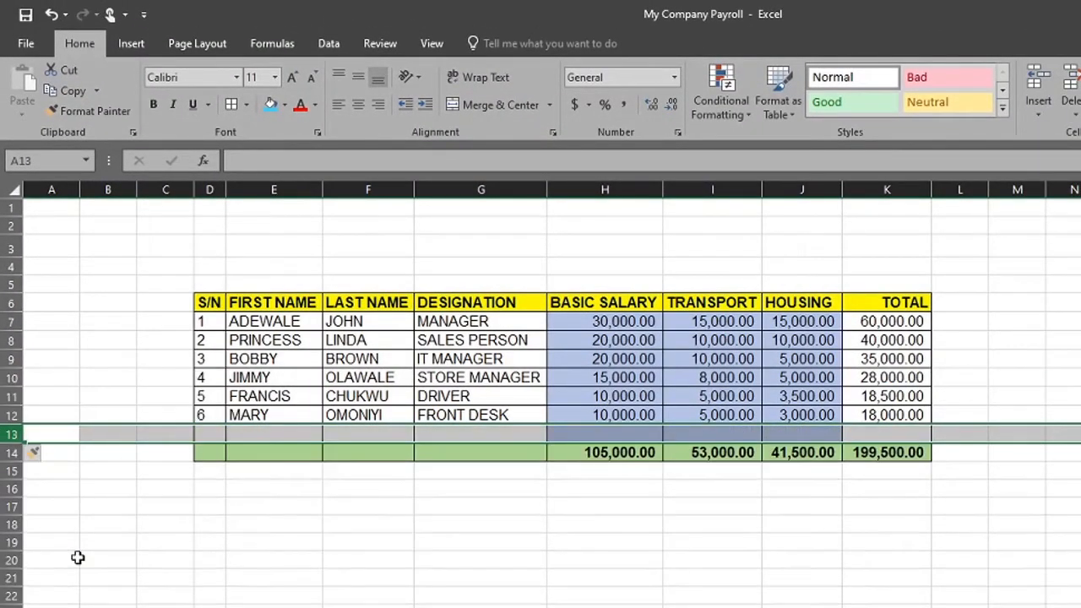
pyautogui.click(417, 598)
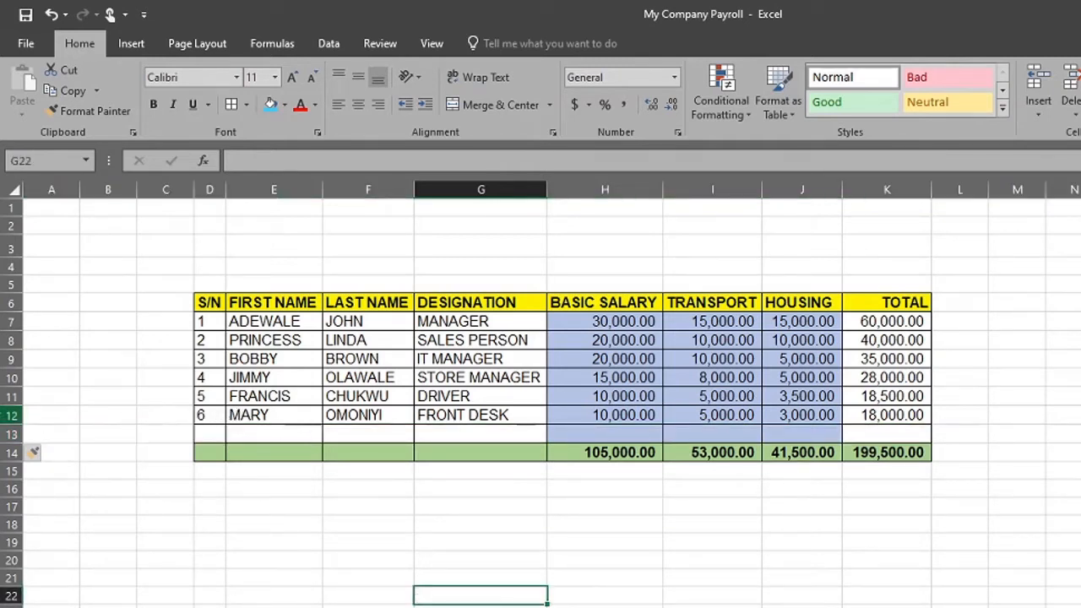
# Delete the blank row 13 above the totals row
pyautogui.click(9, 414)
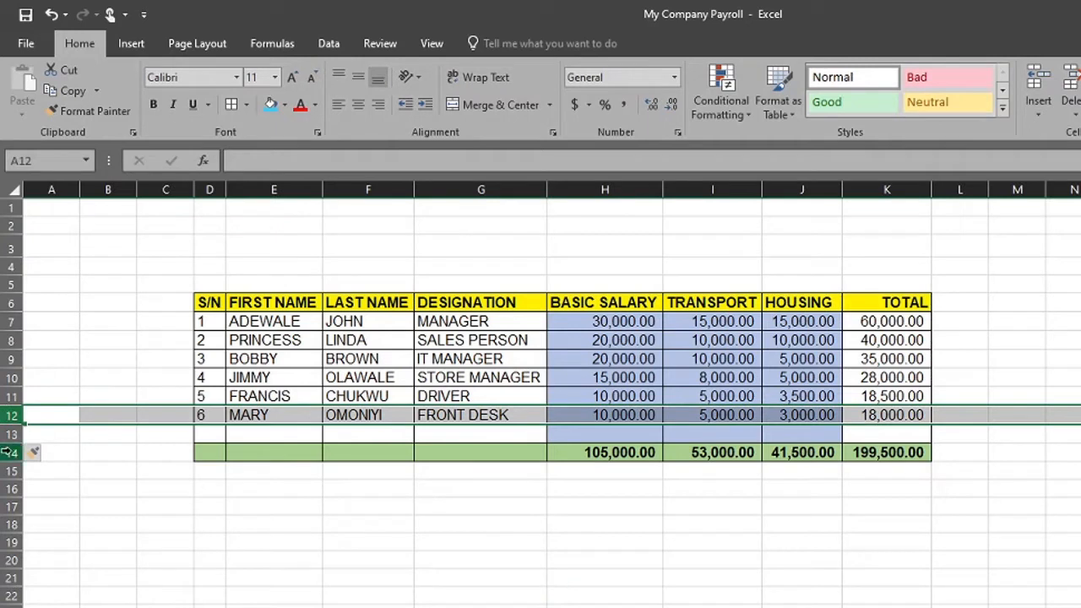
pyautogui.click(7, 453)
pyautogui.click(8, 433)
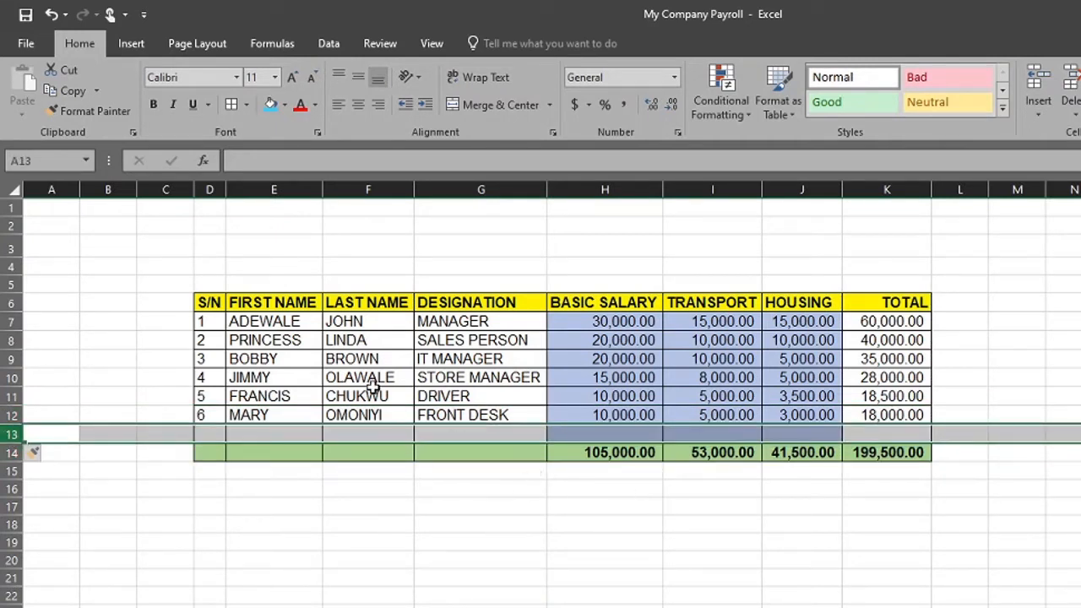
pyautogui.rightClick(13, 434)
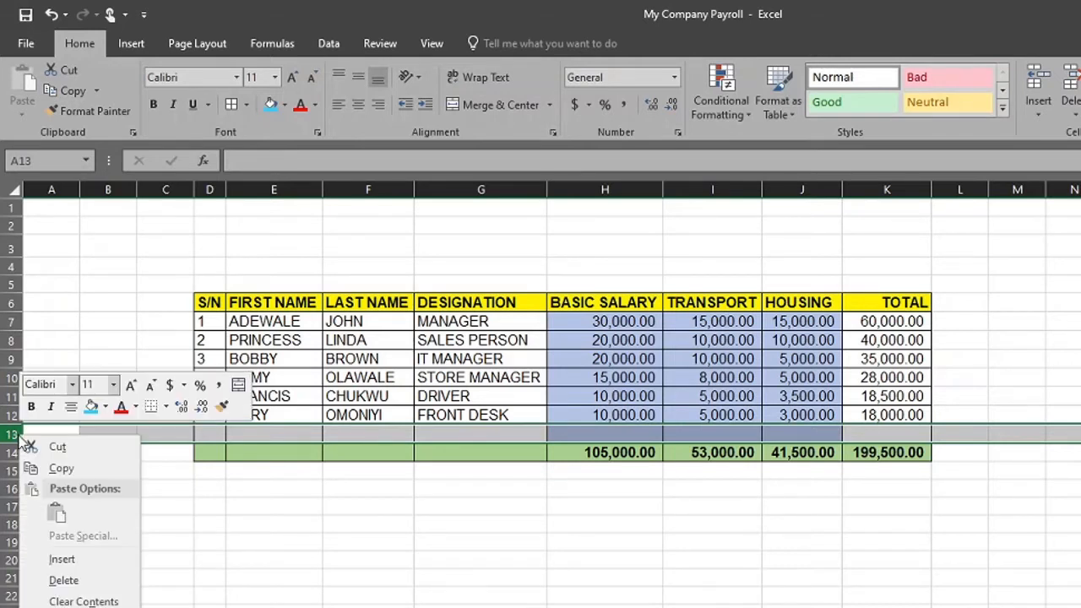
pyautogui.click(63, 580)
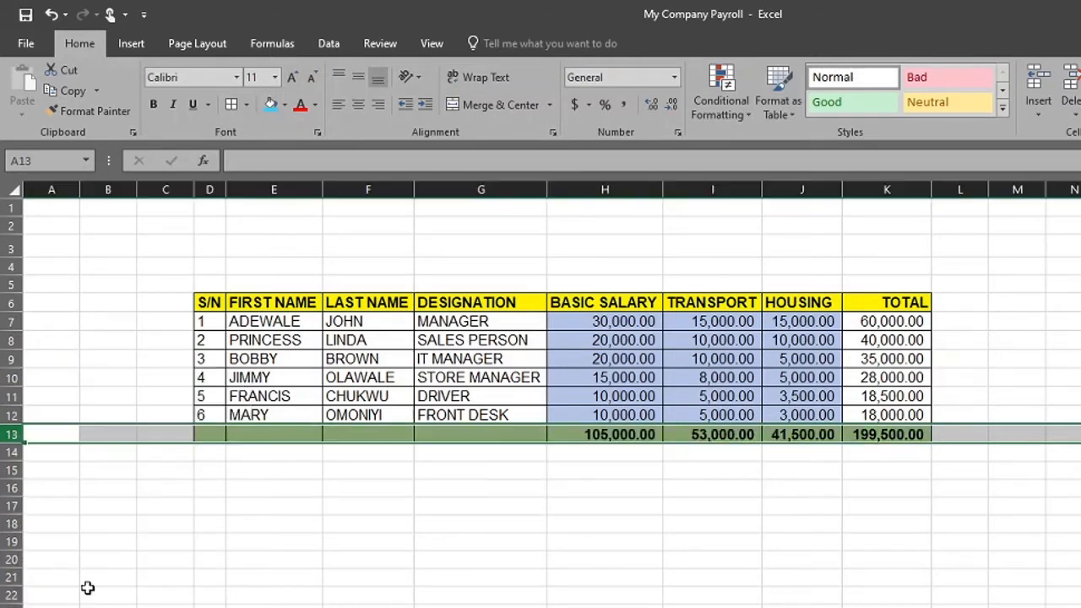
pyautogui.click(432, 596)
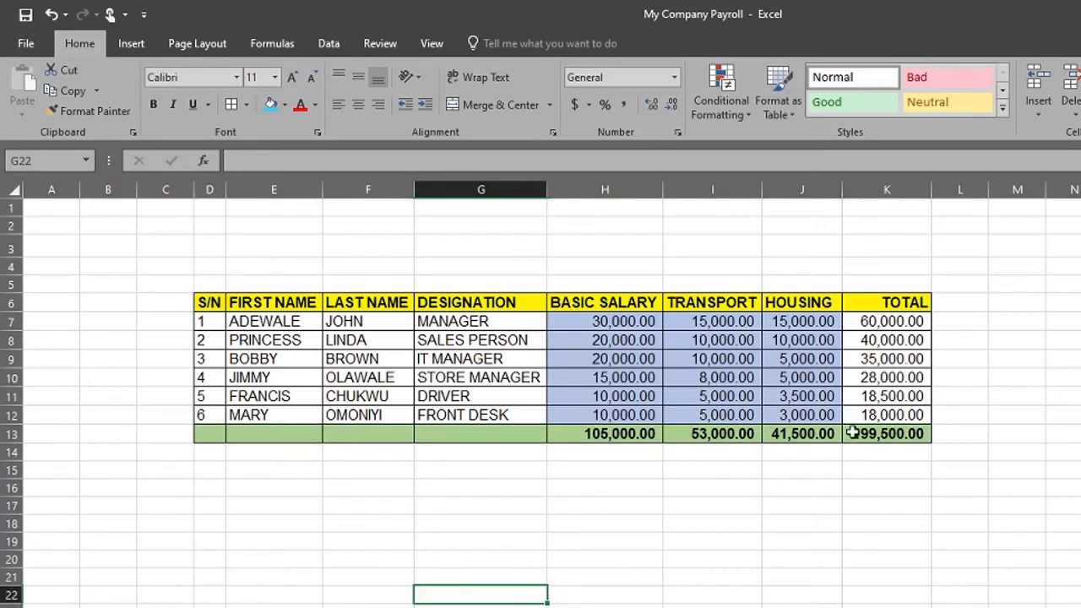
# Insert a blank column K between the HOUSING and TOTAL columns
pyautogui.click(873, 184)
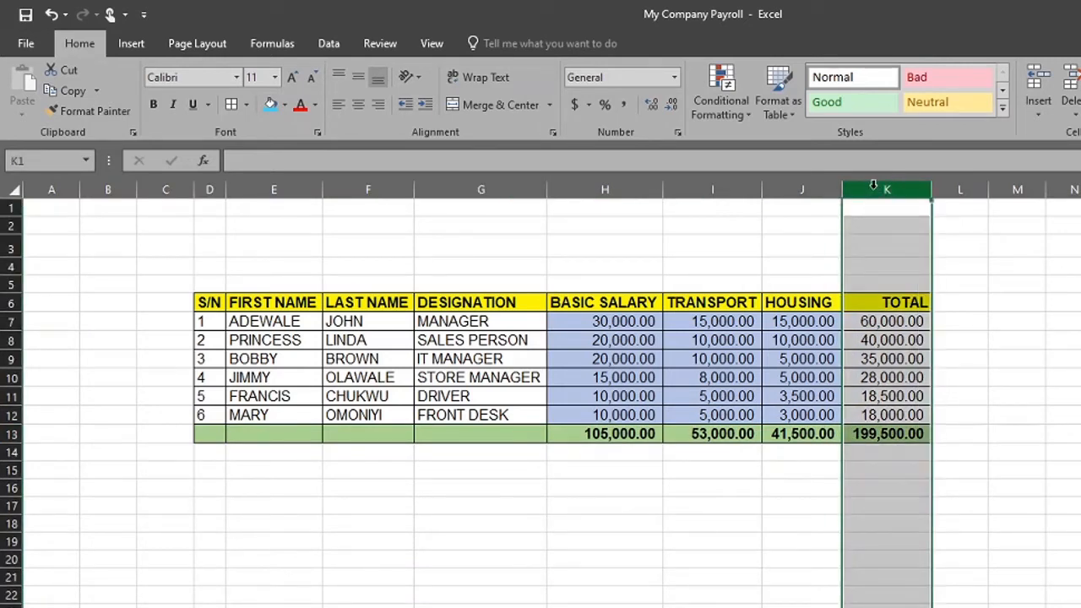
pyautogui.rightClick(873, 185)
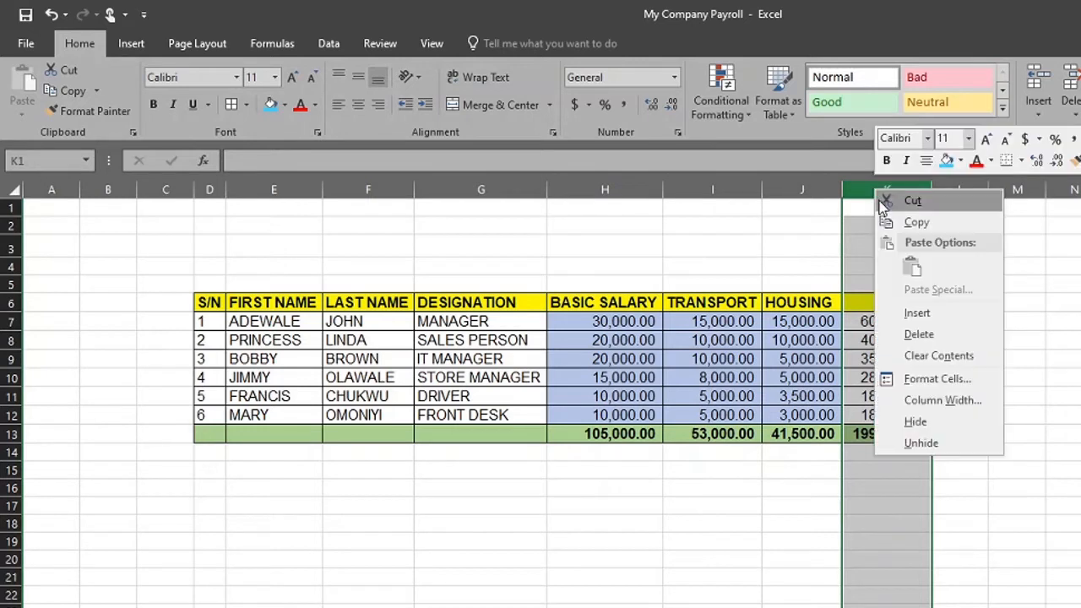
pyautogui.click(853, 187)
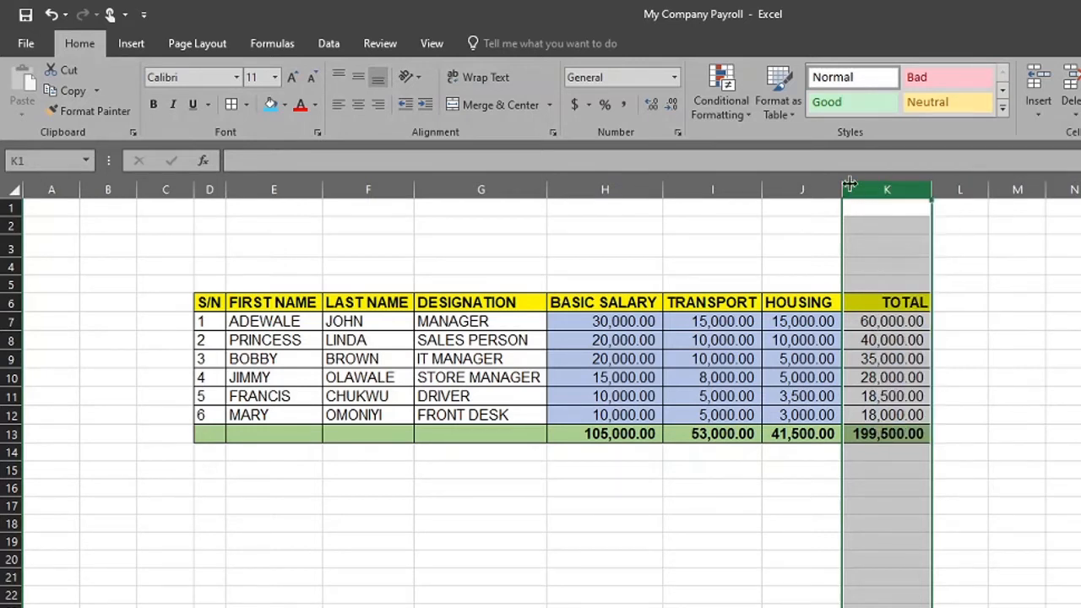
pyautogui.rightClick(865, 184)
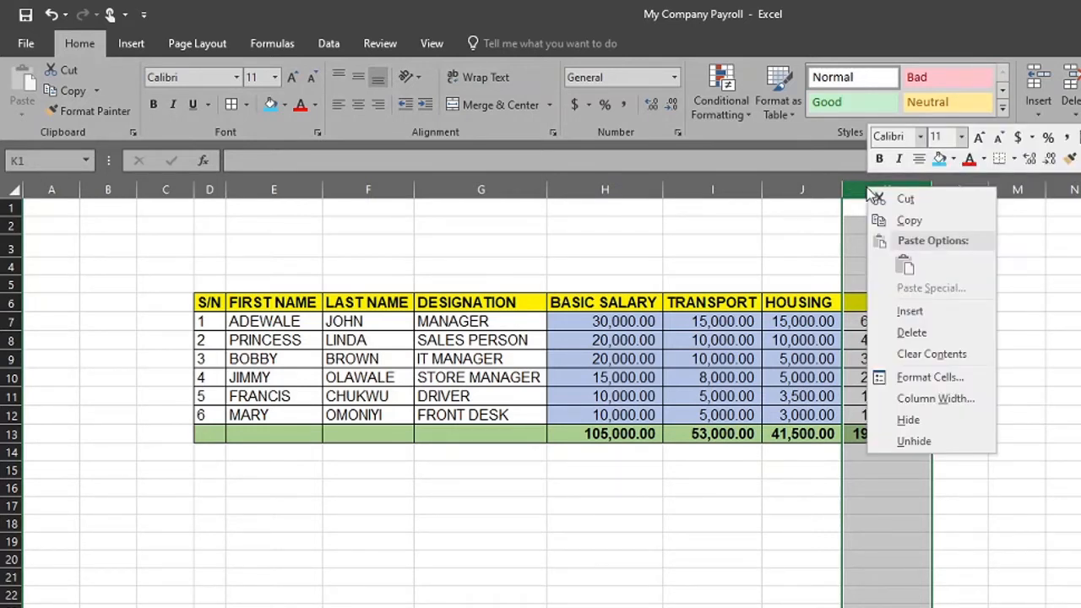
pyautogui.click(935, 314)
pyautogui.click(1003, 555)
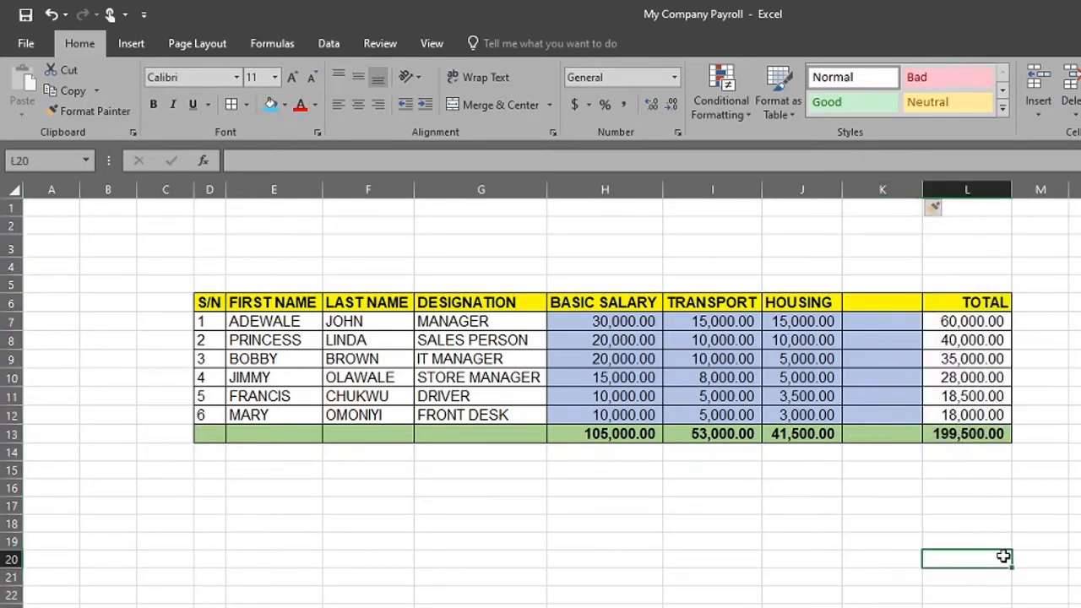
# Insert a second blank column at K, directly after the HOUSING column
pyautogui.click(886, 187)
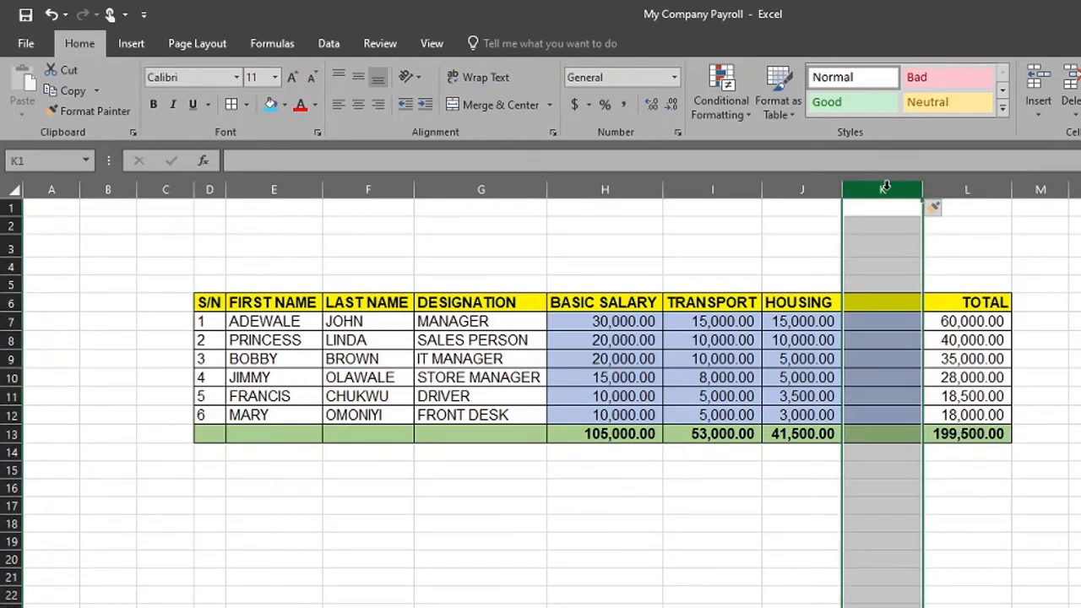
pyautogui.click(888, 344)
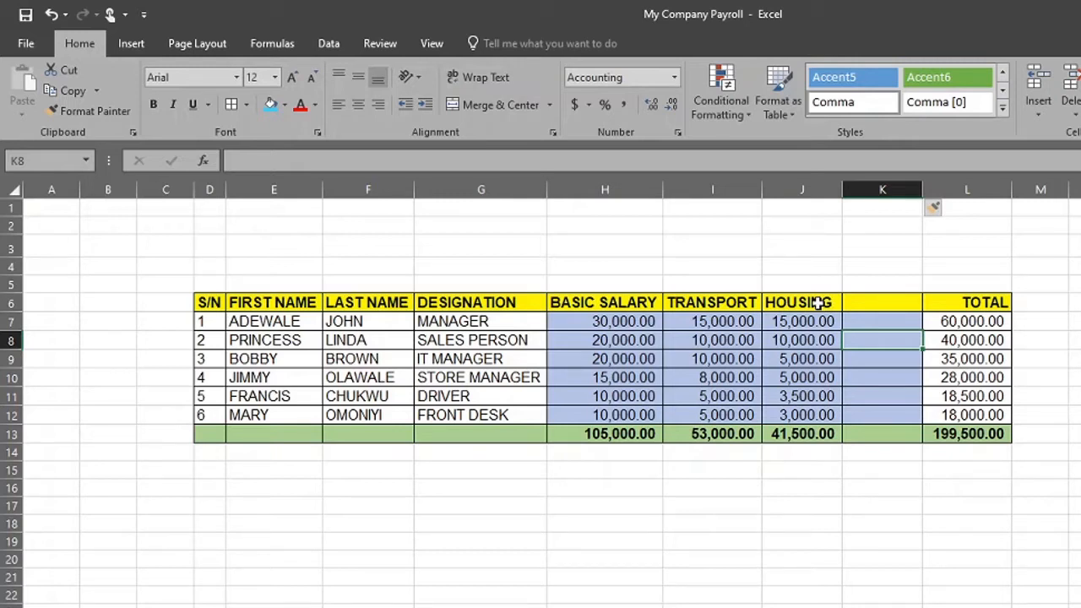
pyautogui.click(863, 300)
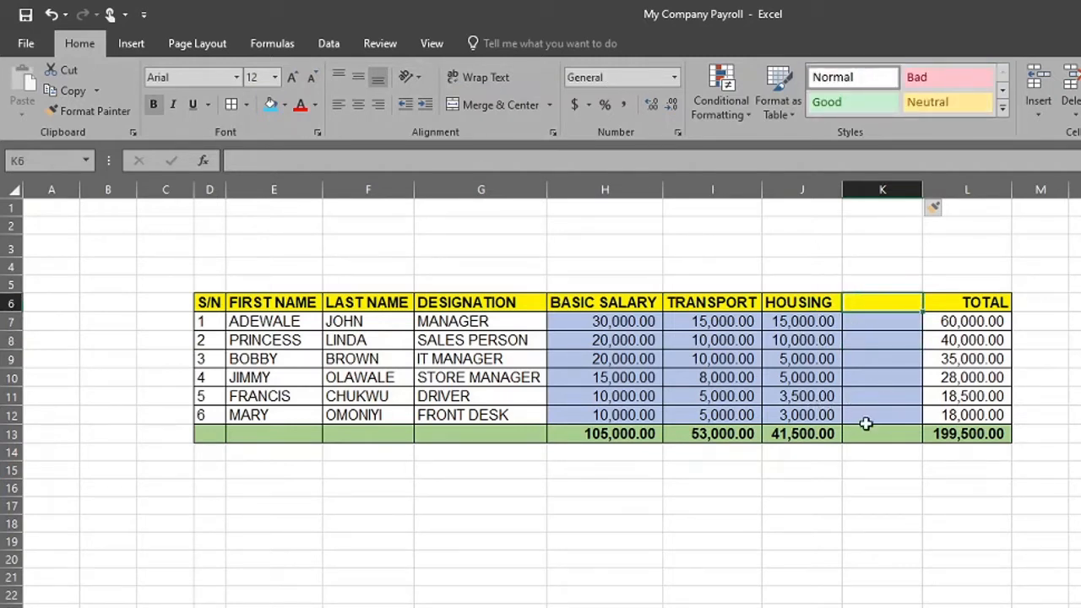
pyautogui.rightClick(881, 179)
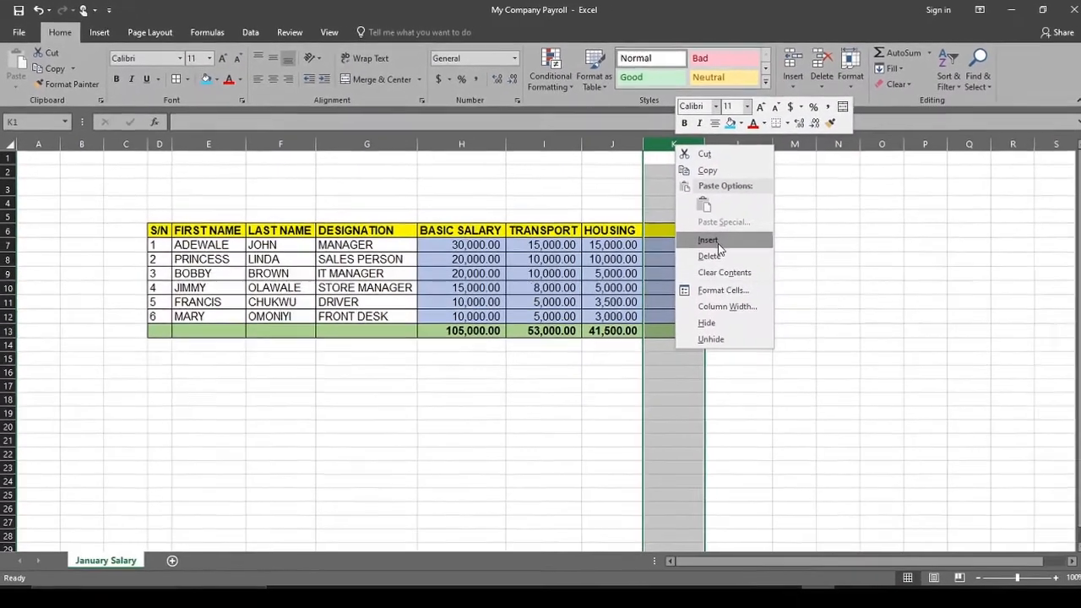
pyautogui.click(709, 240)
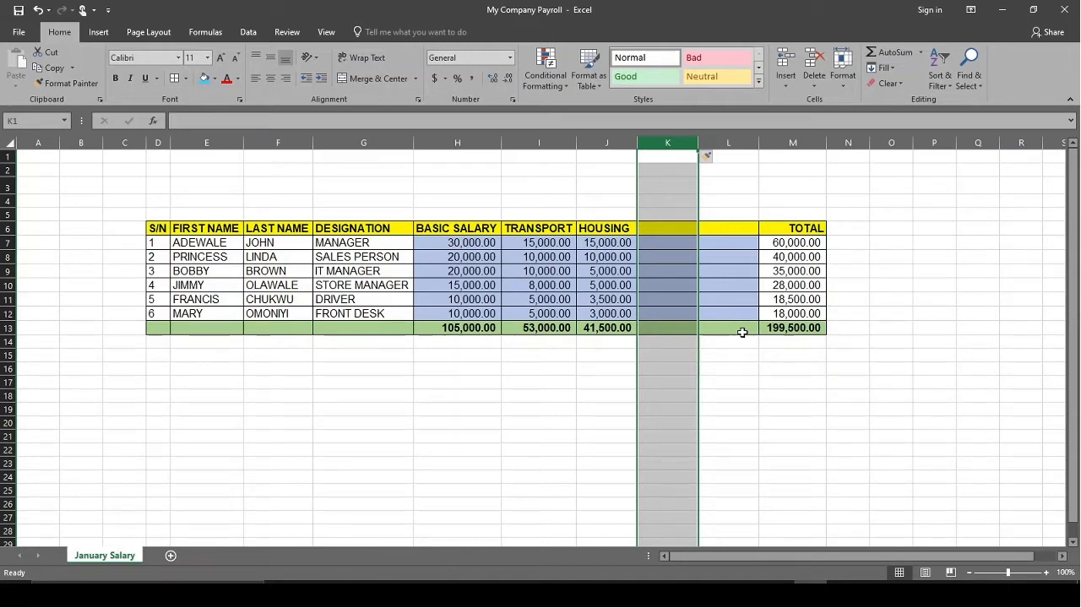
# Enter the headers MEAL in K6 and MEDICAL in L6 for the two blank columns
pyautogui.click(665, 228)
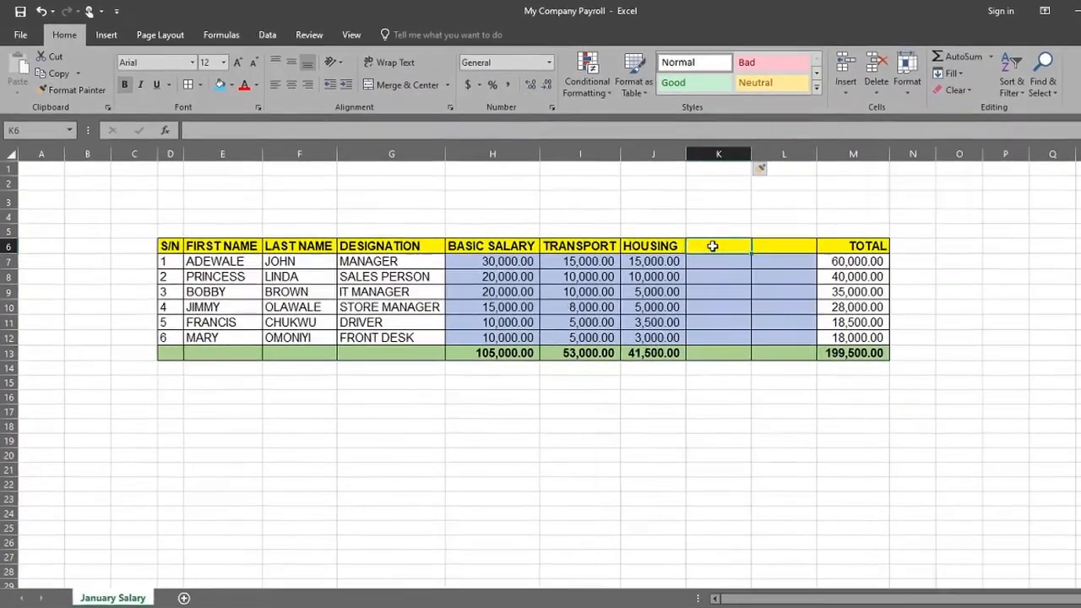
pyautogui.write('mea')
pyautogui.press('BackSpace')
pyautogui.press('BackSpace')
pyautogui.press('BackSpace')
pyautogui.write('M')
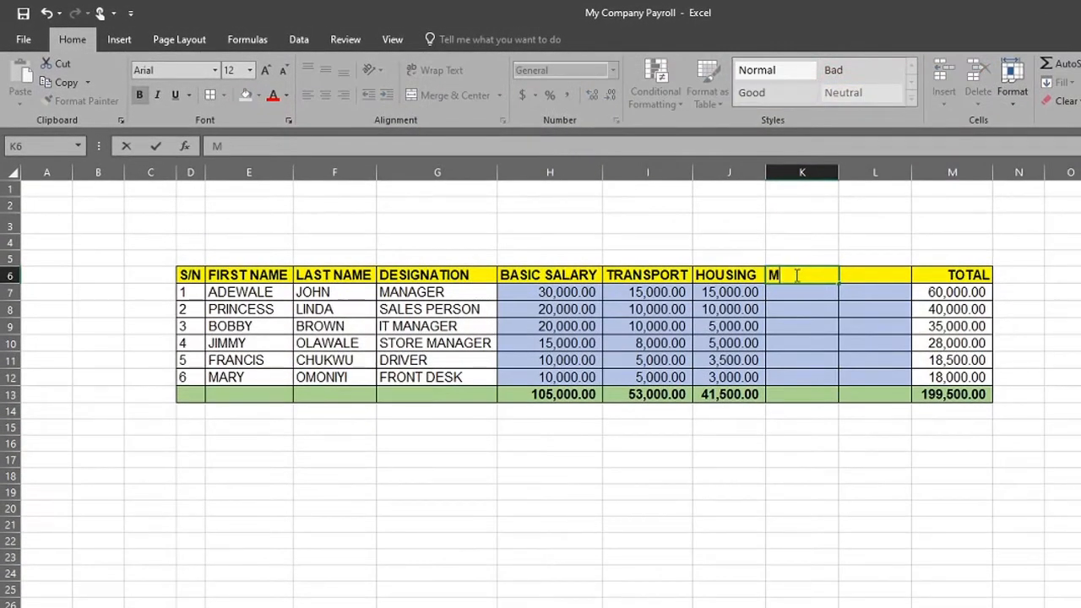
pyautogui.write('EAL')
pyautogui.press('Tab')
pyautogui.write('MED')
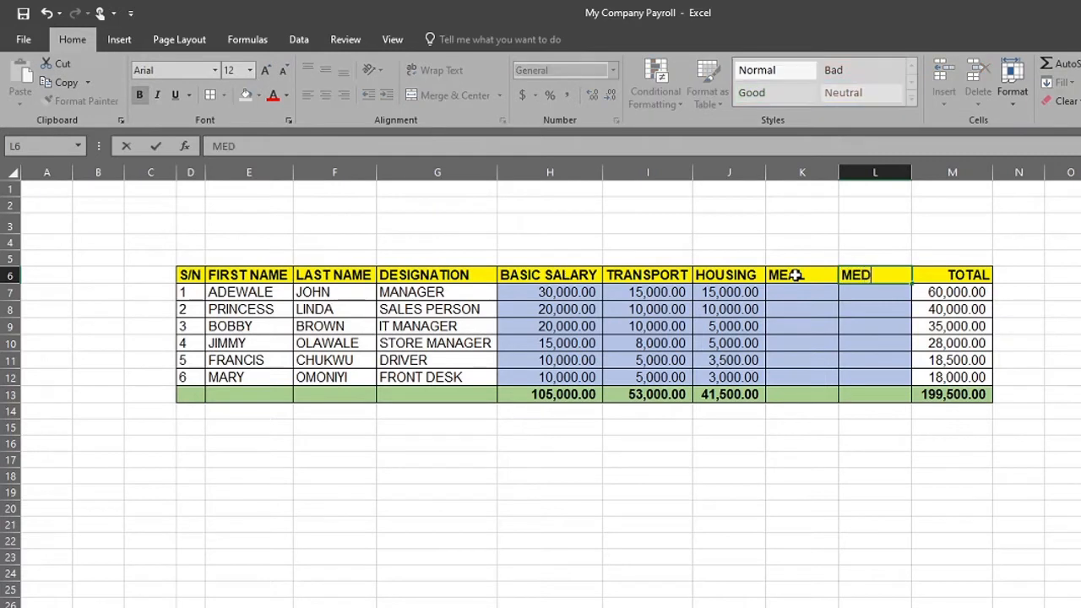
pyautogui.write('ICAL')
pyautogui.press('Return')
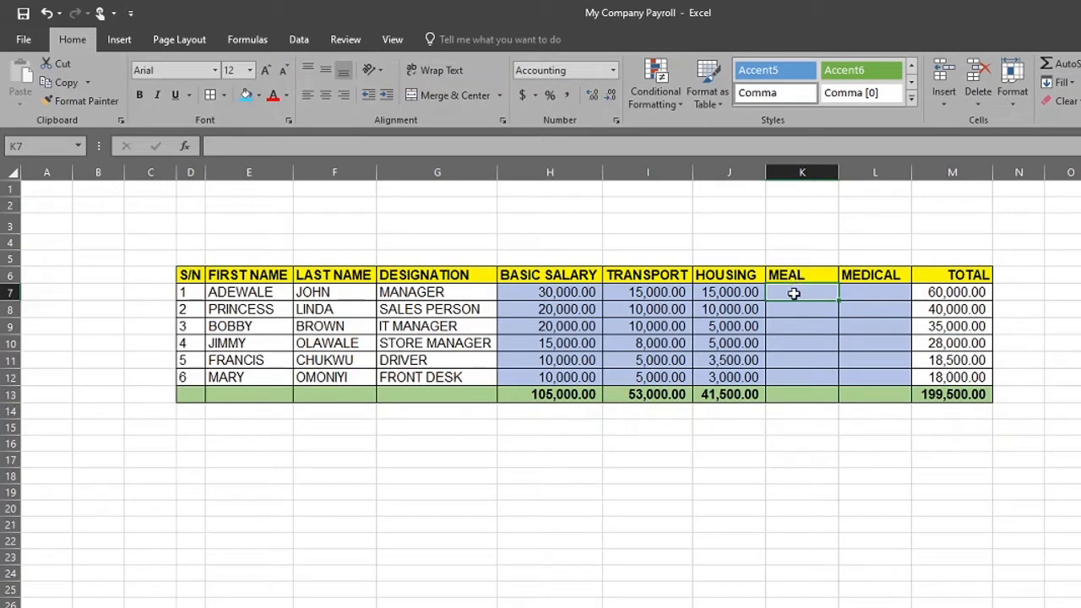
# Replace the first employee's TOTAL formula in M7 with an AutoSum of H7:L7
pyautogui.click(928, 291)
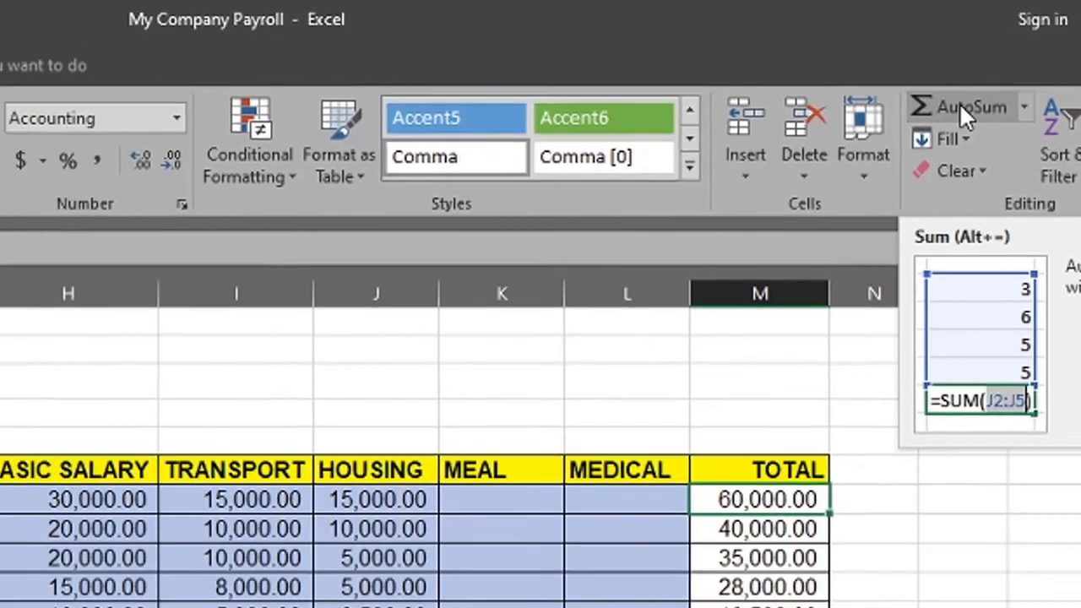
pyautogui.click(922, 114)
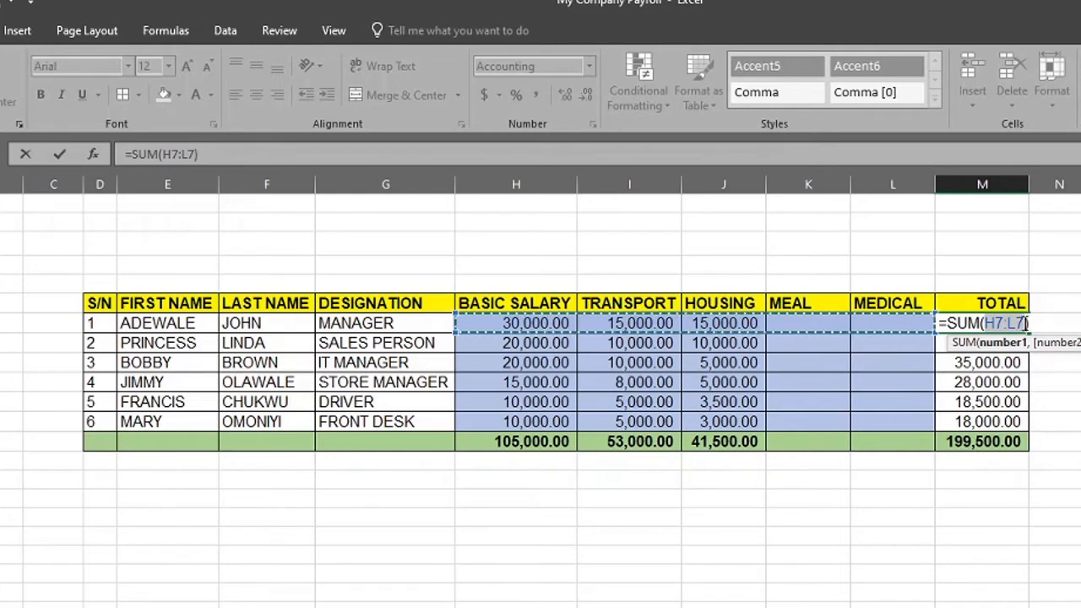
pyautogui.press('BackSpace')
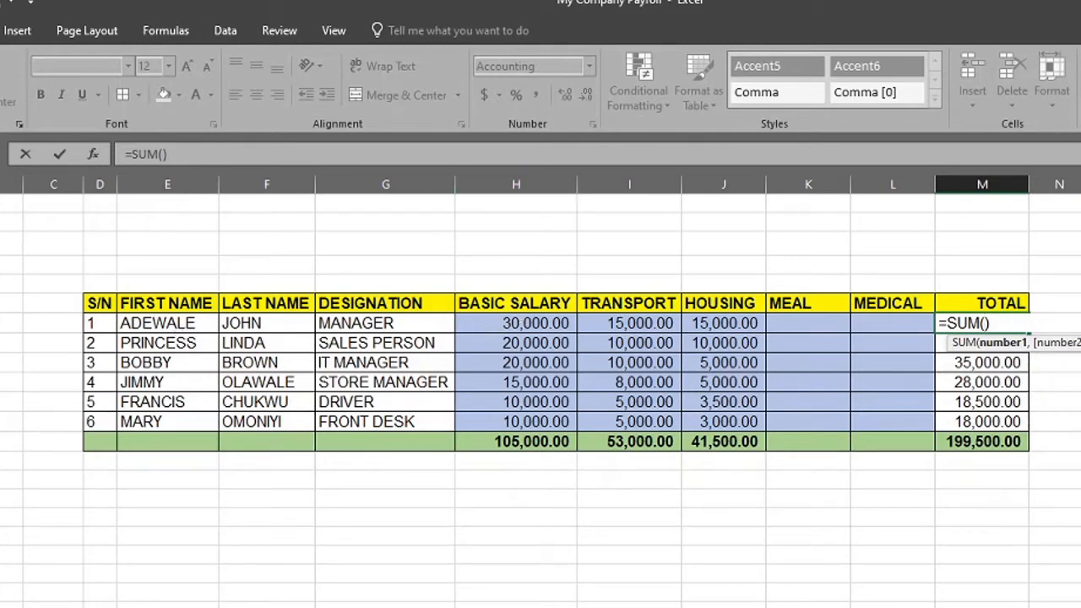
pyautogui.click(516, 324)
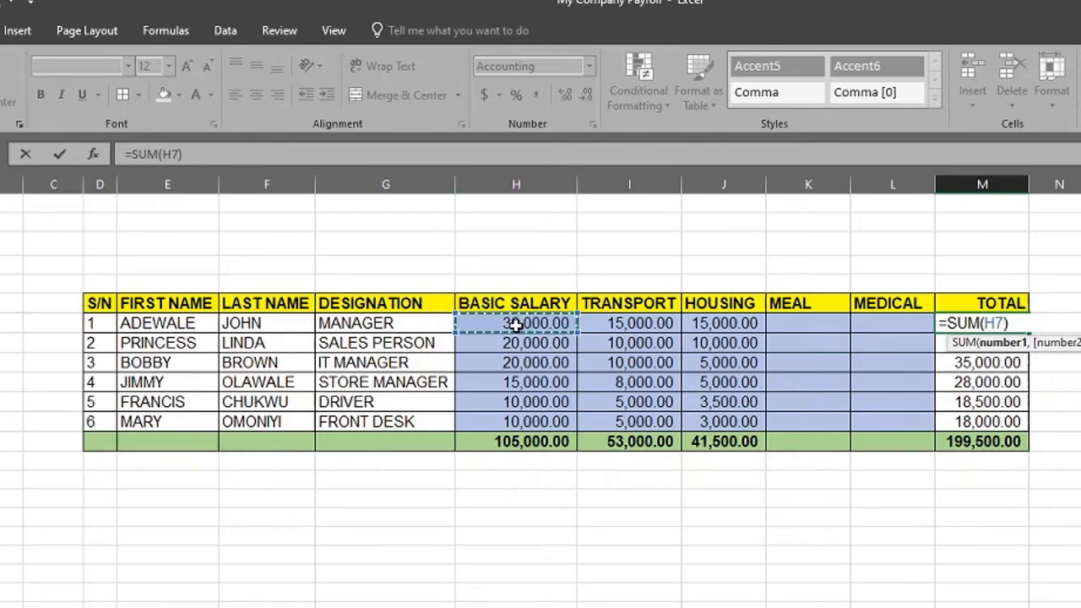
pyautogui.write(':')
pyautogui.press('BackSpace')
pyautogui.press('BackSpace')
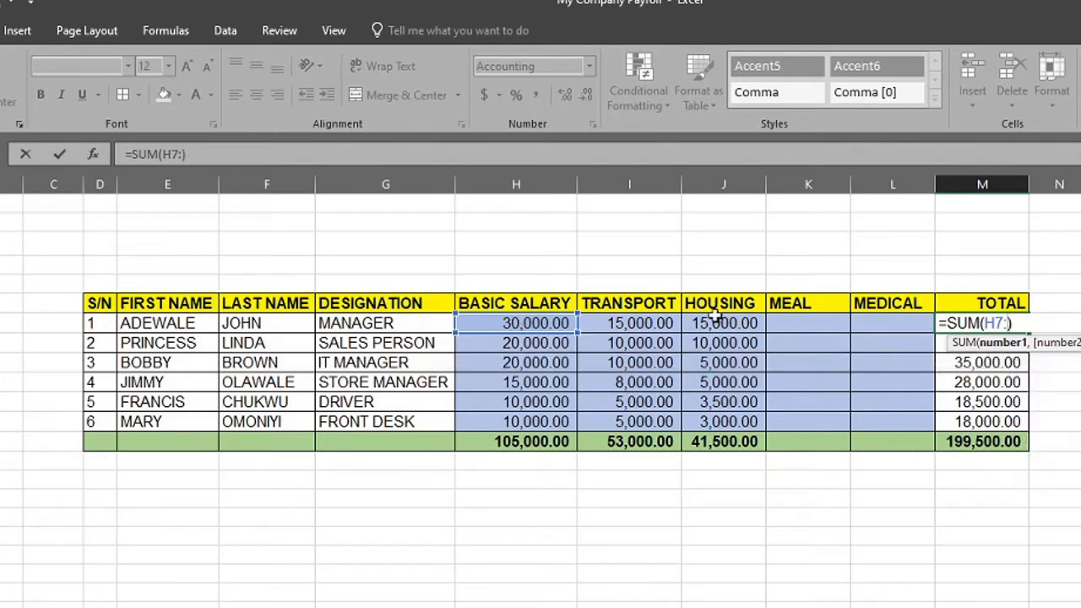
pyautogui.click(879, 326)
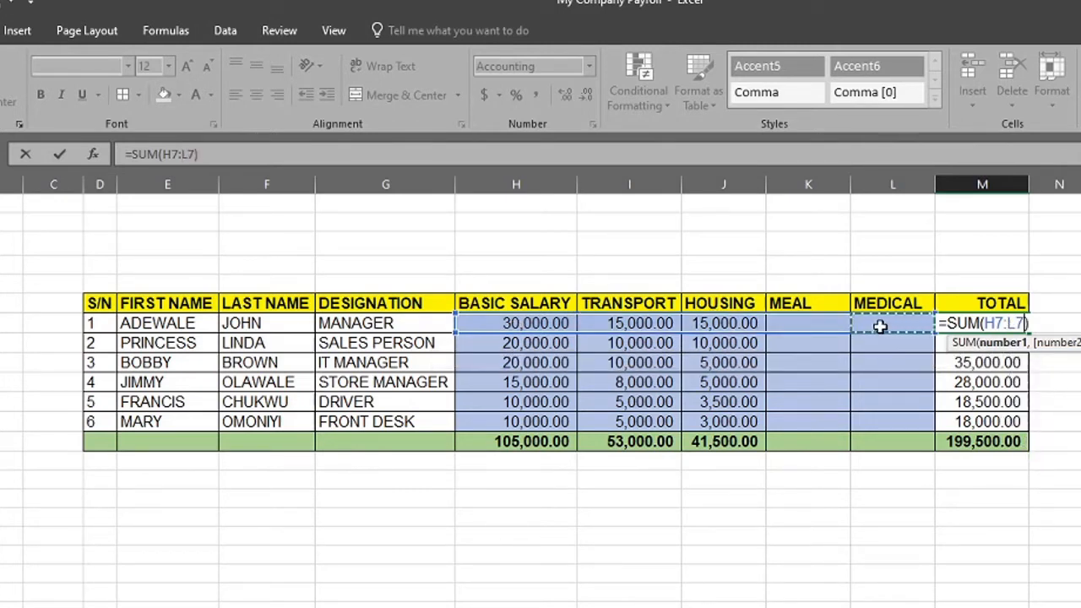
pyautogui.press('Return')
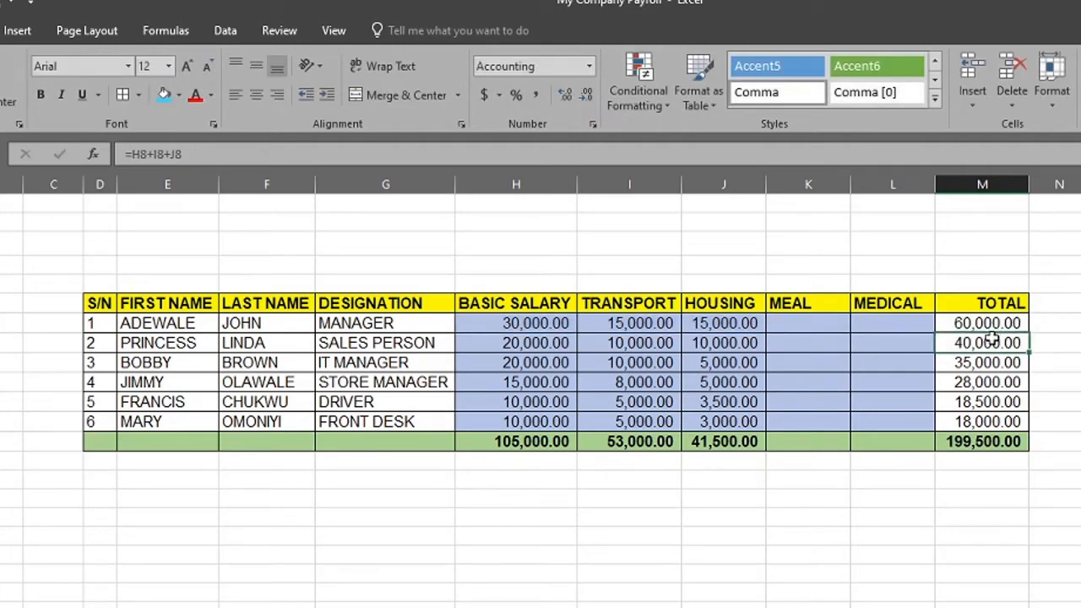
# Clear the TOTAL cells M8:M12 and fill them with the SUM formula copied from M7
pyautogui.moveTo(992, 346); pyautogui.dragTo(1001, 419)
pyautogui.press('Delete')
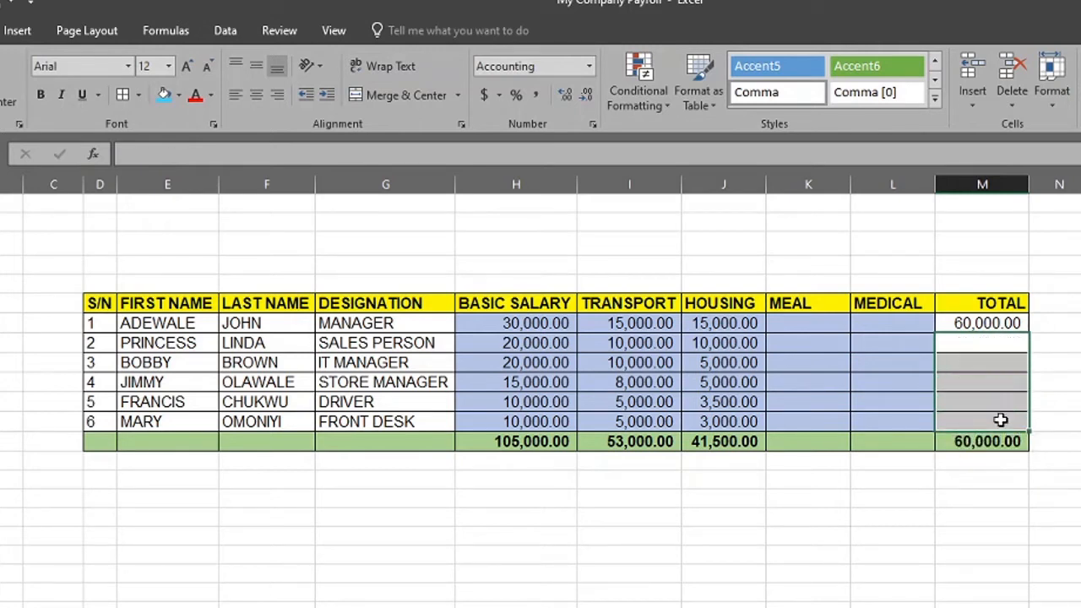
pyautogui.click(977, 323)
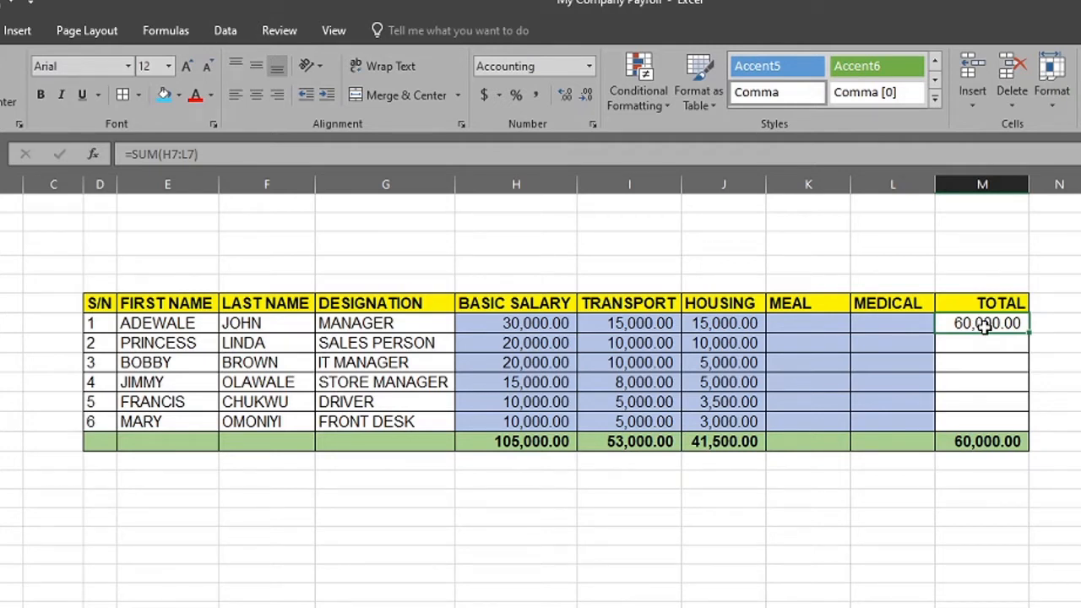
pyautogui.hotkey('ctrl', 'c')
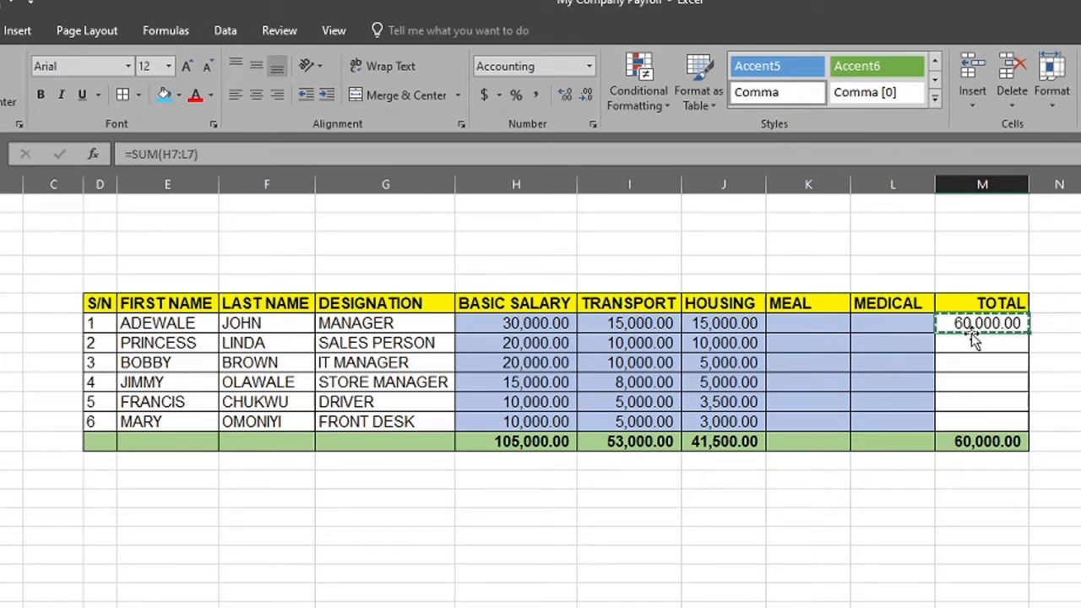
pyautogui.press('Escape')
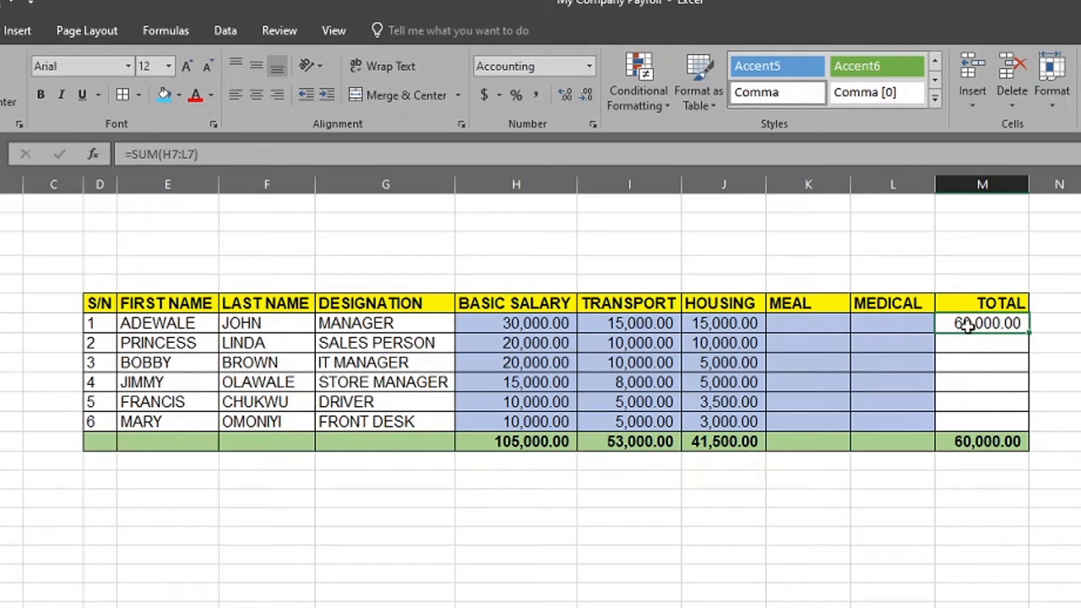
pyautogui.rightClick(968, 325)
pyautogui.click(1016, 362)
pyautogui.moveTo(982, 351); pyautogui.dragTo(992, 419)
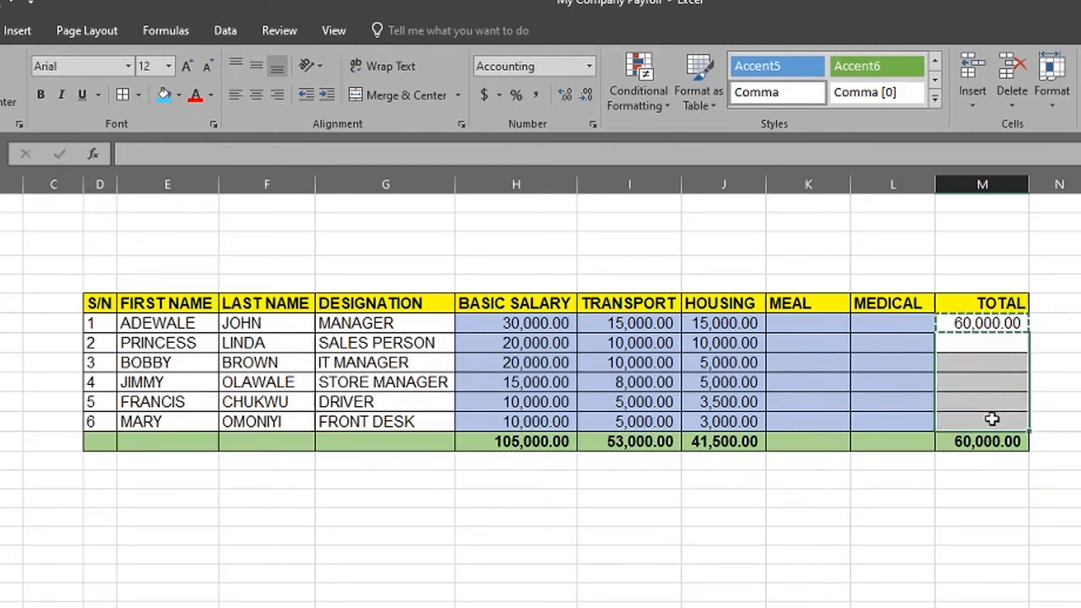
pyautogui.hotkey('ctrl', 'v')
pyautogui.click(1079, 422)
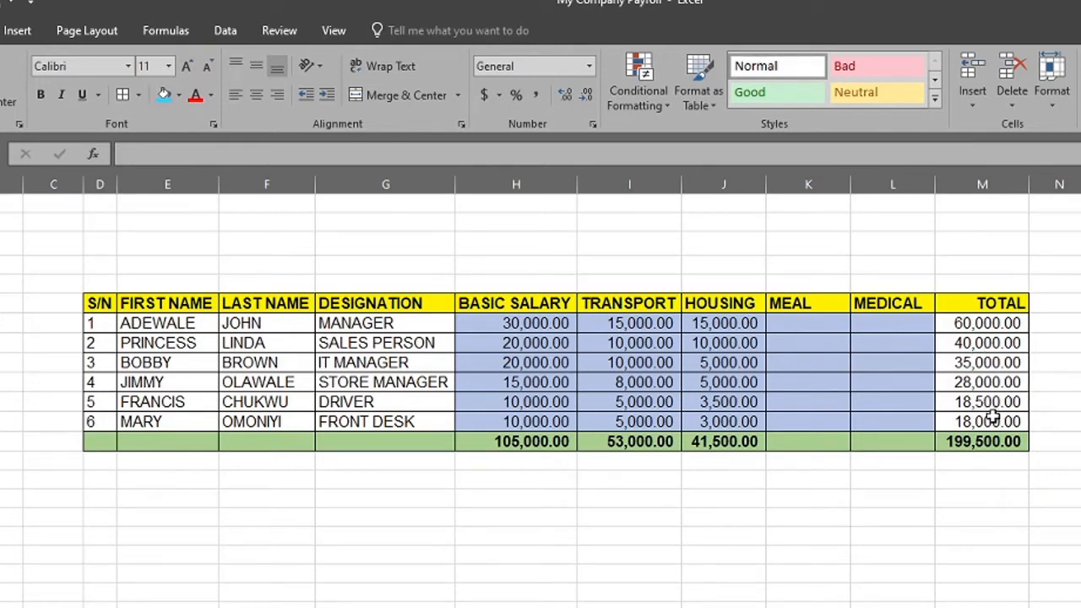
pyautogui.click(952, 318)
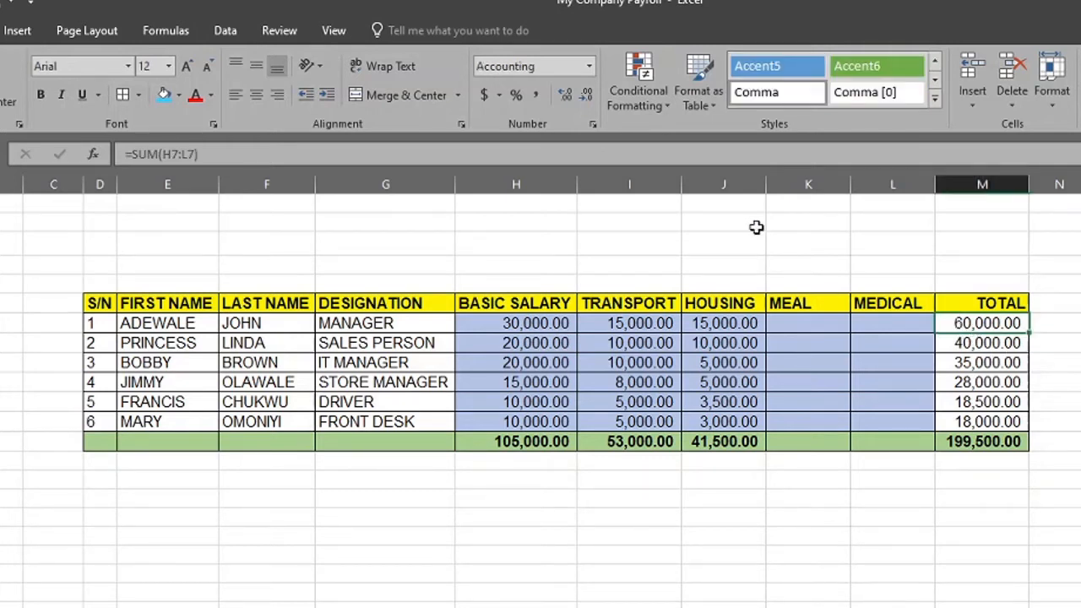
# Apply a bright blue fill to the first employee's TOTAL cell M7
pyautogui.click(167, 103)
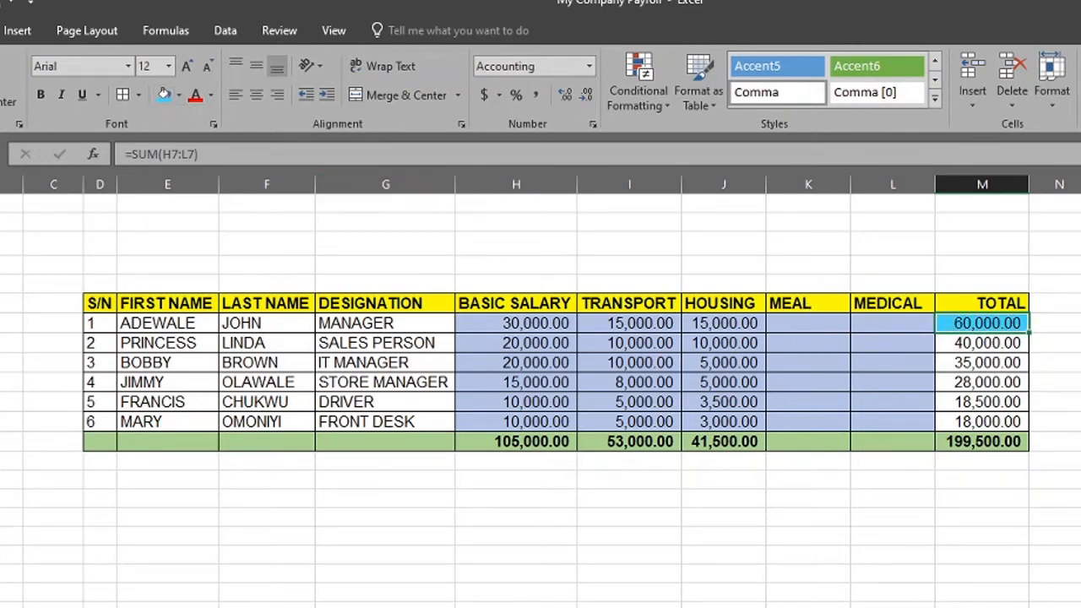
pyautogui.click(1079, 340)
pyautogui.click(965, 326)
pyautogui.hotkey('ctrl', 'c')
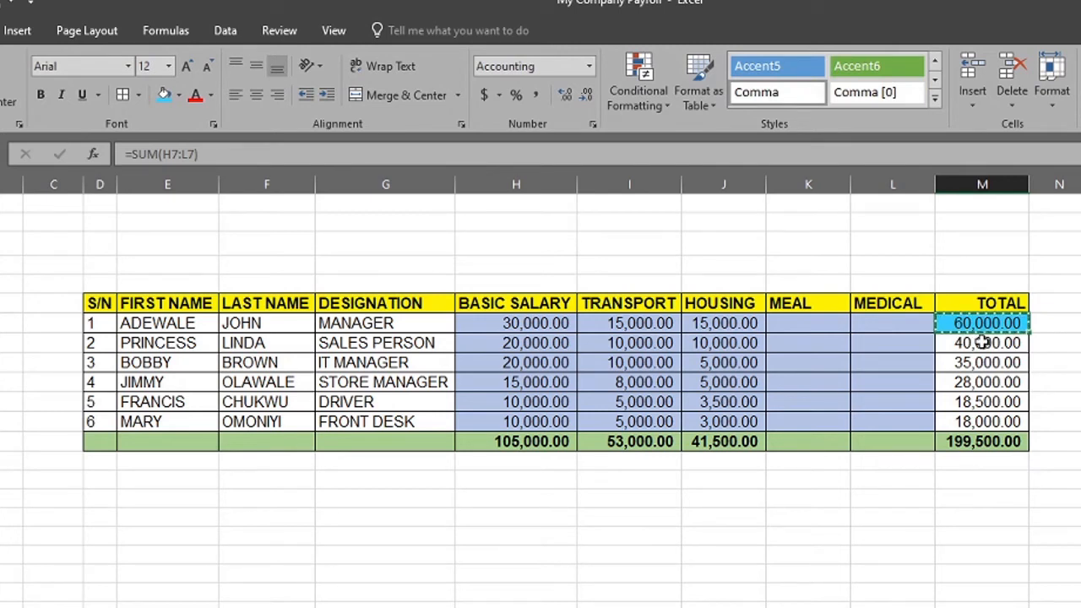
pyautogui.press('Escape')
# Clear the TOTAL cells M8:M12 and paste M7's SUM formula with its blue fill into them
pyautogui.moveTo(982, 341); pyautogui.dragTo(984, 420)
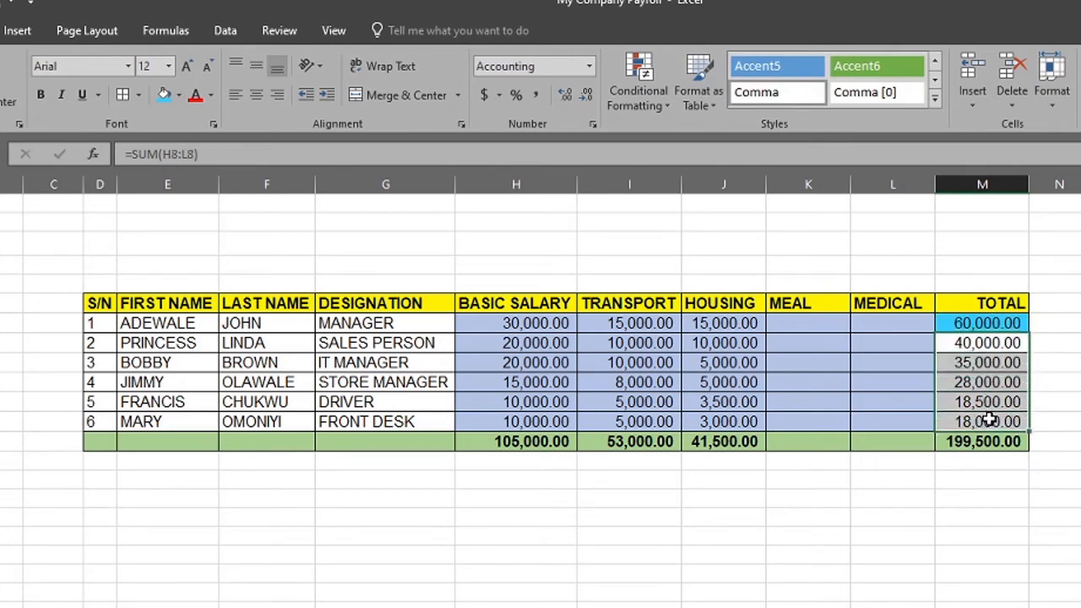
pyautogui.press('Delete')
pyautogui.click(1035, 457)
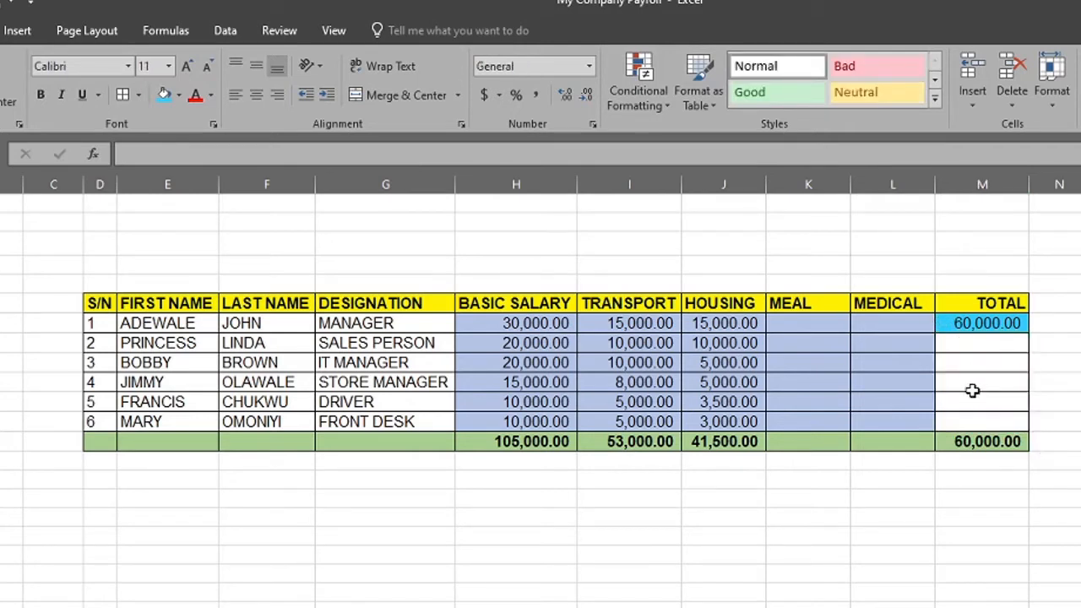
pyautogui.click(983, 326)
pyautogui.hotkey('ctrl', 'c')
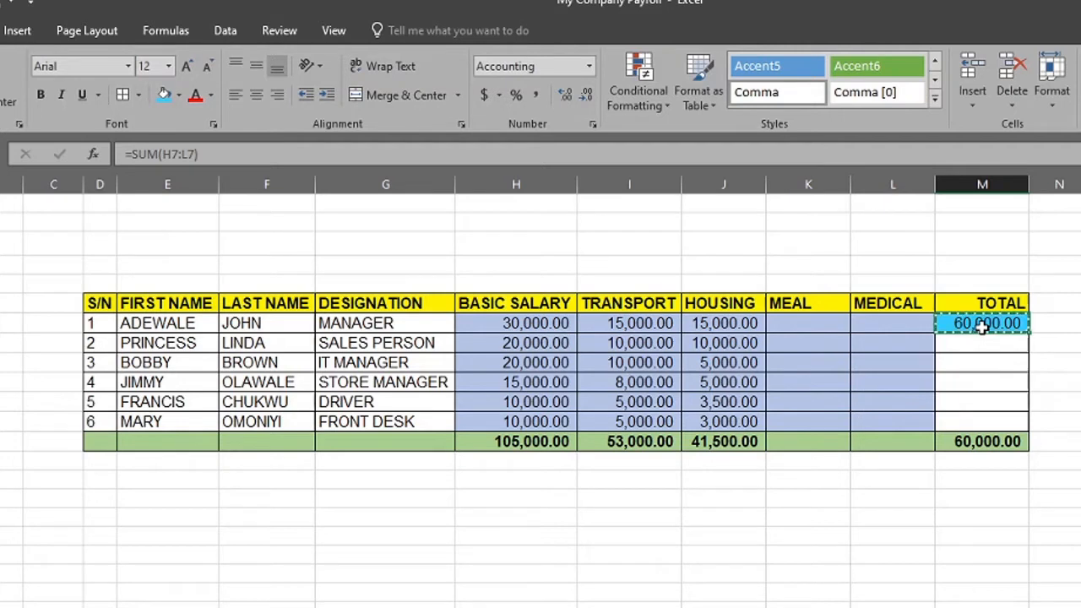
pyautogui.moveTo(978, 346); pyautogui.dragTo(984, 423)
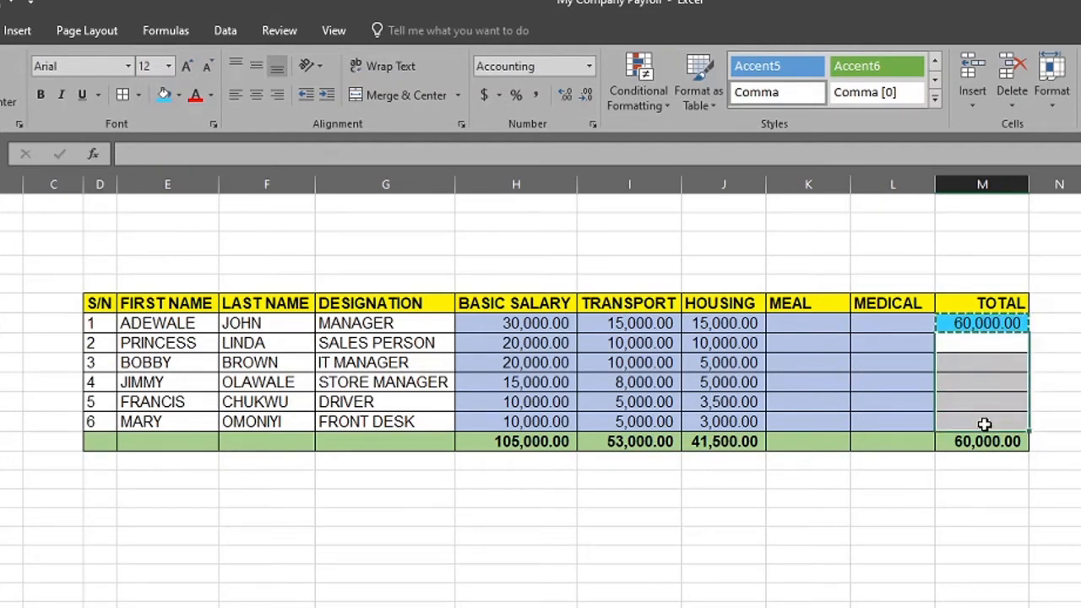
pyautogui.hotkey('ctrl', 'v')
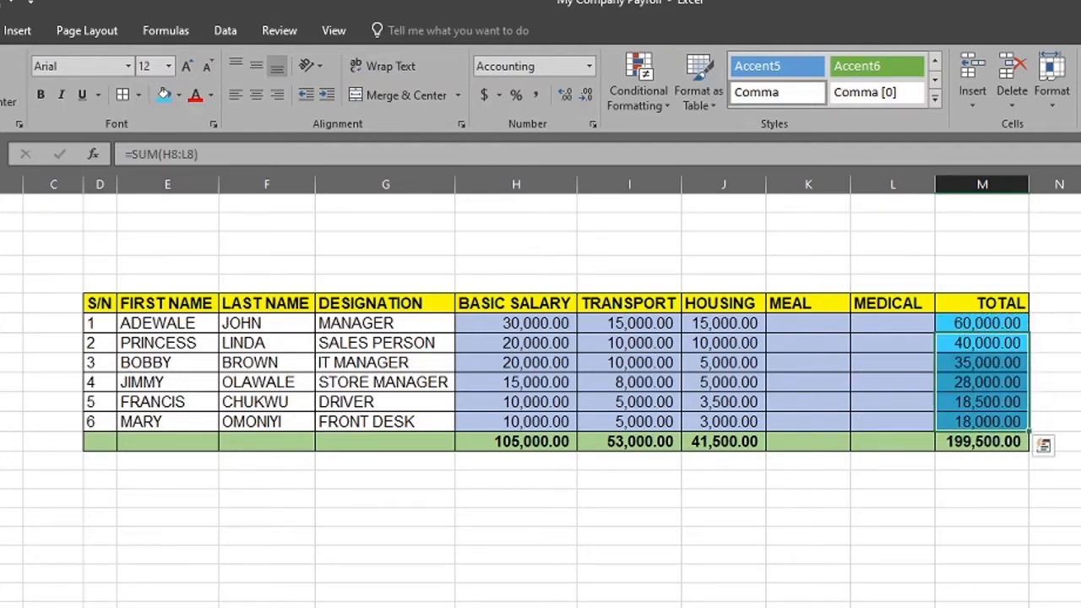
pyautogui.click(1079, 396)
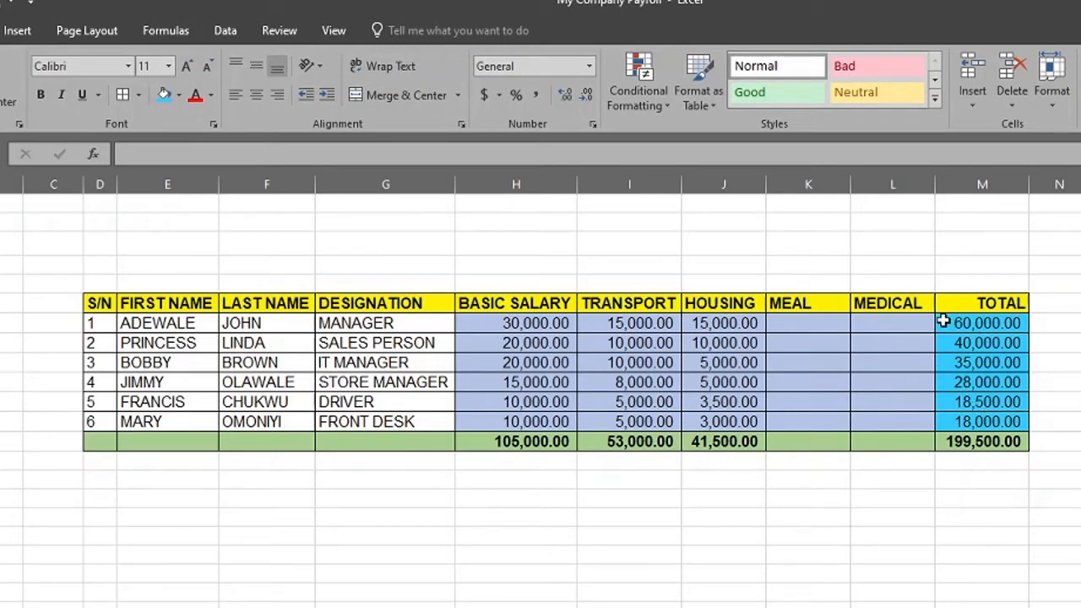
# Preview the paste options for the copied TOTAL cell M7 on a blank cell in column F below the table
pyautogui.click(972, 321)
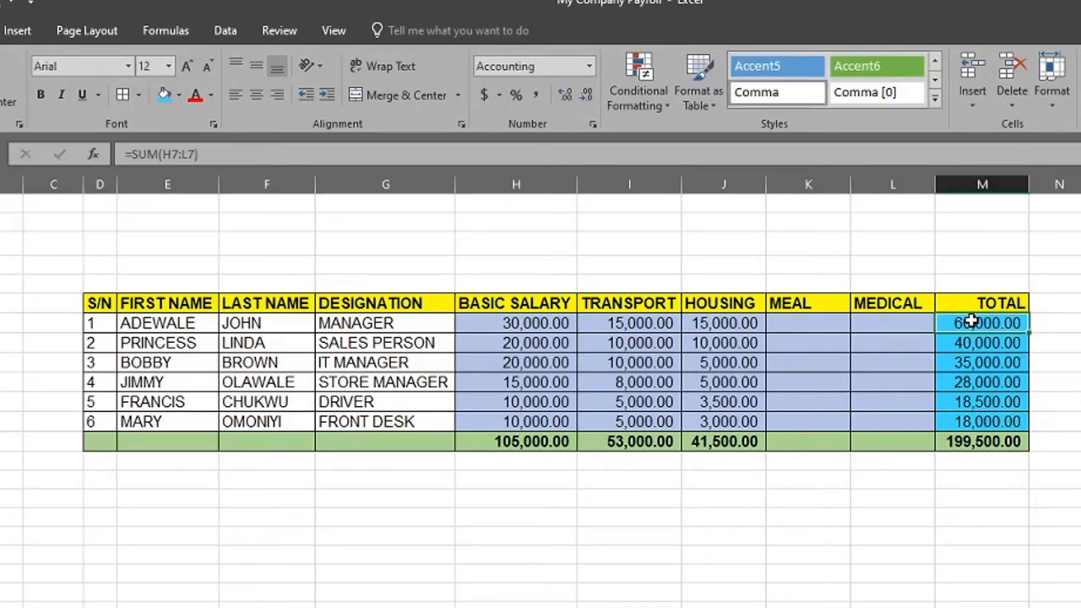
pyautogui.hotkey('ctrl', 'c')
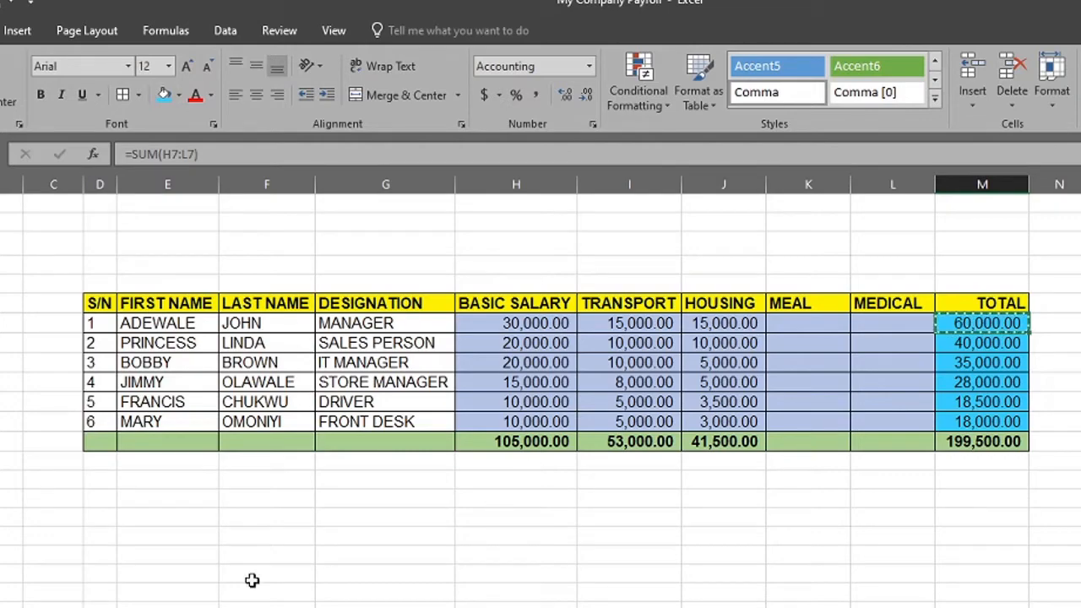
pyautogui.click(255, 540)
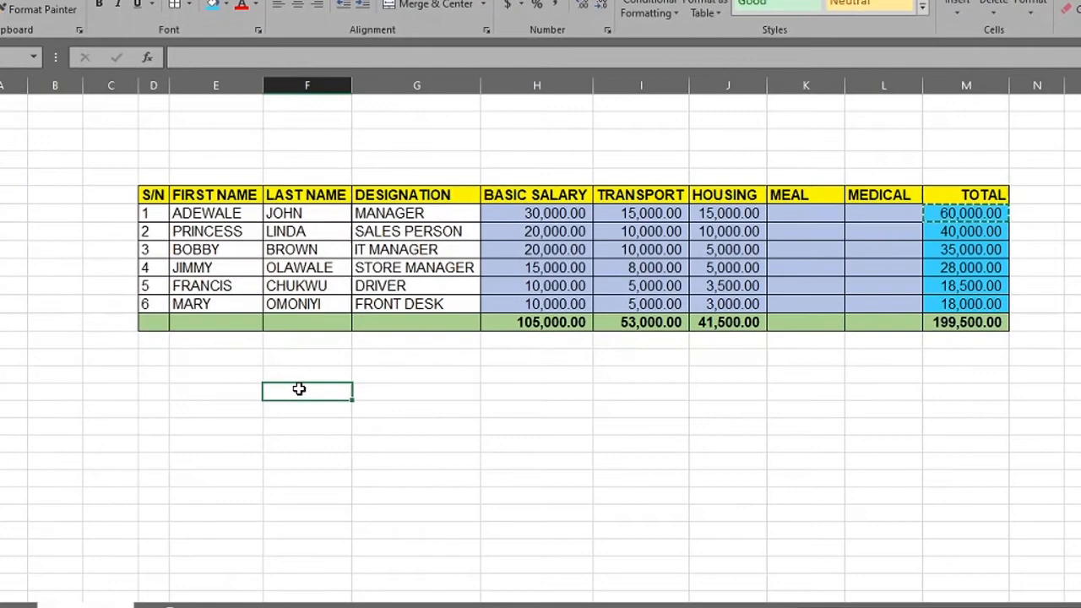
pyautogui.rightClick(256, 542)
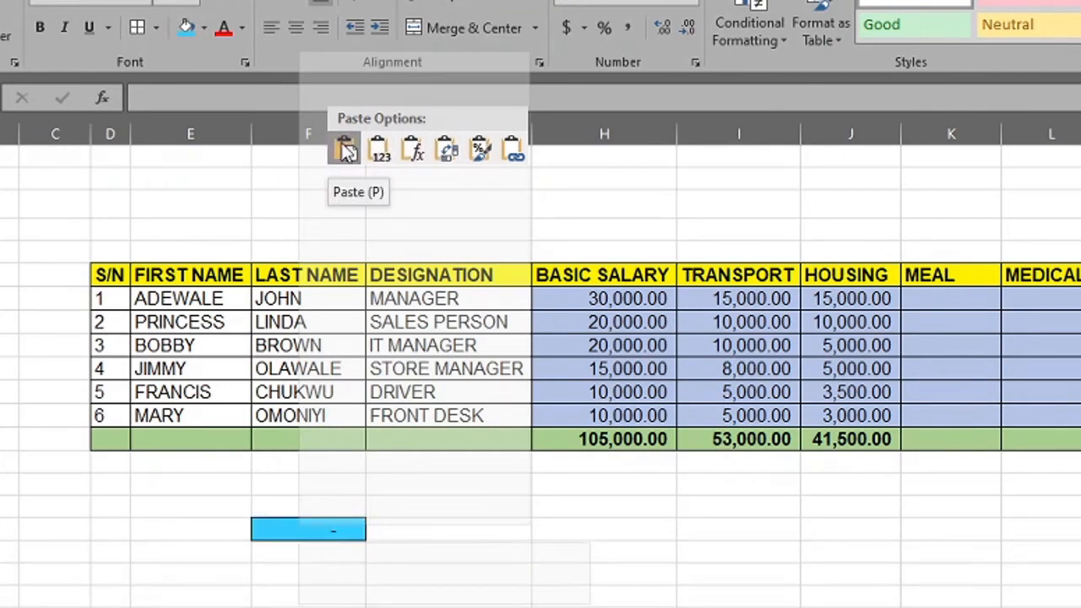
pyautogui.press('Escape')
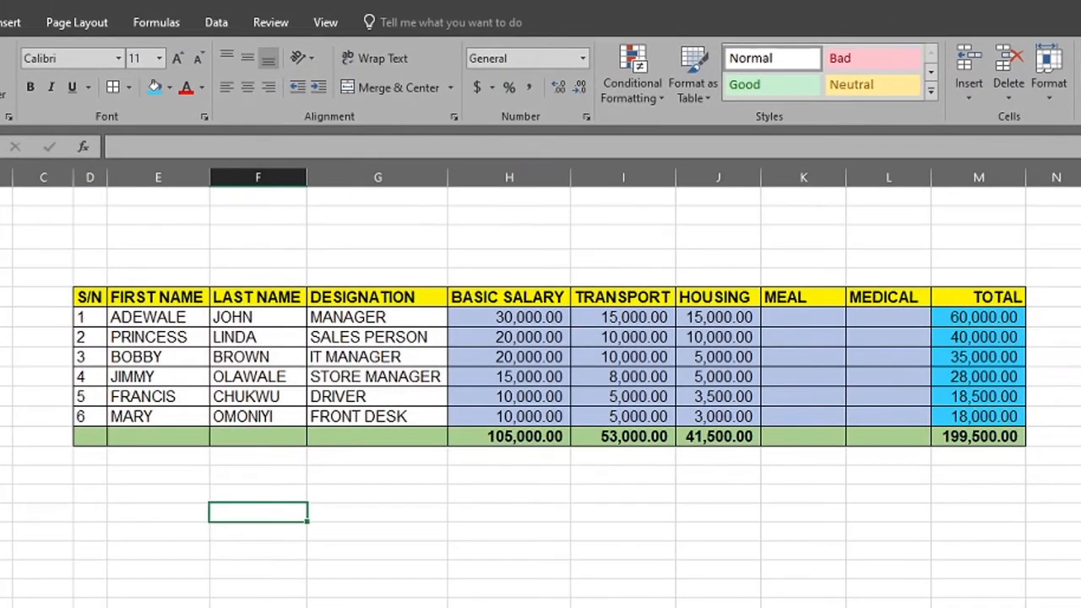
# Remove the blue fill from the TOTAL cells M7 and M8:M12
pyautogui.click(971, 317)
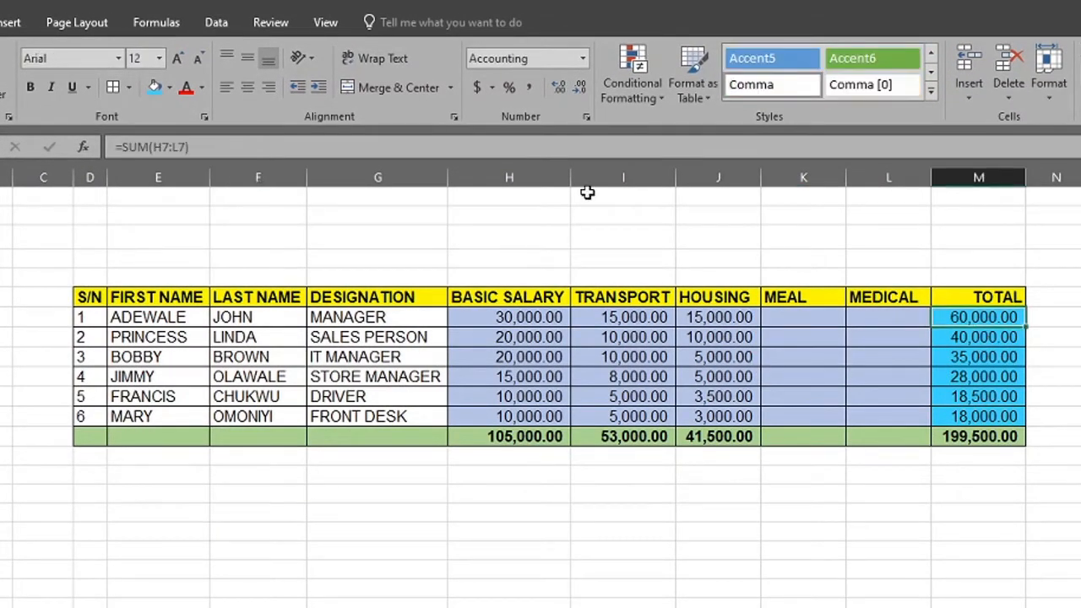
pyautogui.click(172, 87)
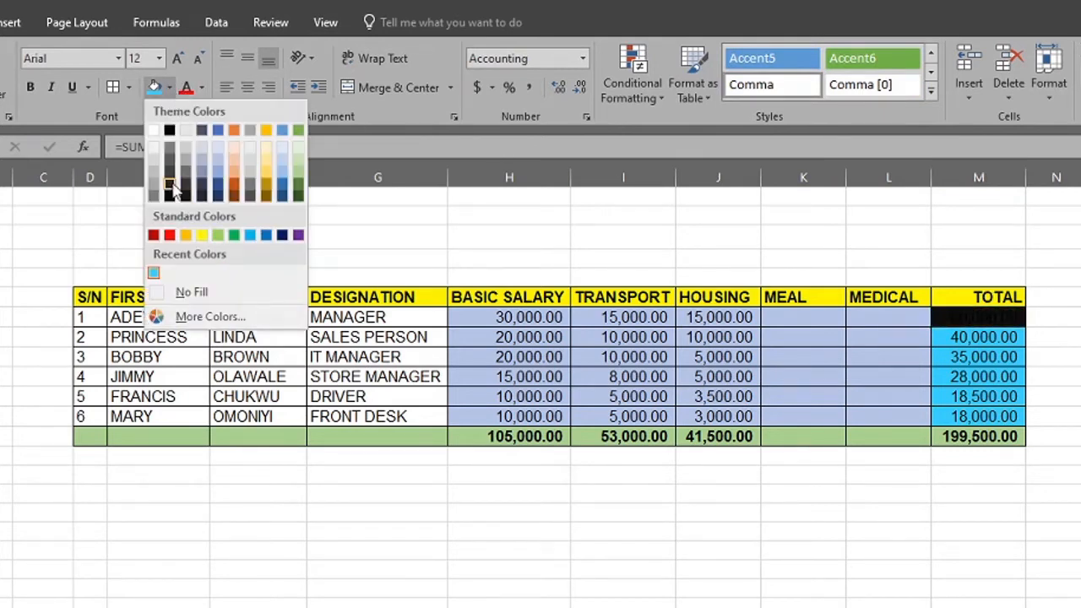
pyautogui.click(192, 293)
pyautogui.click(1052, 373)
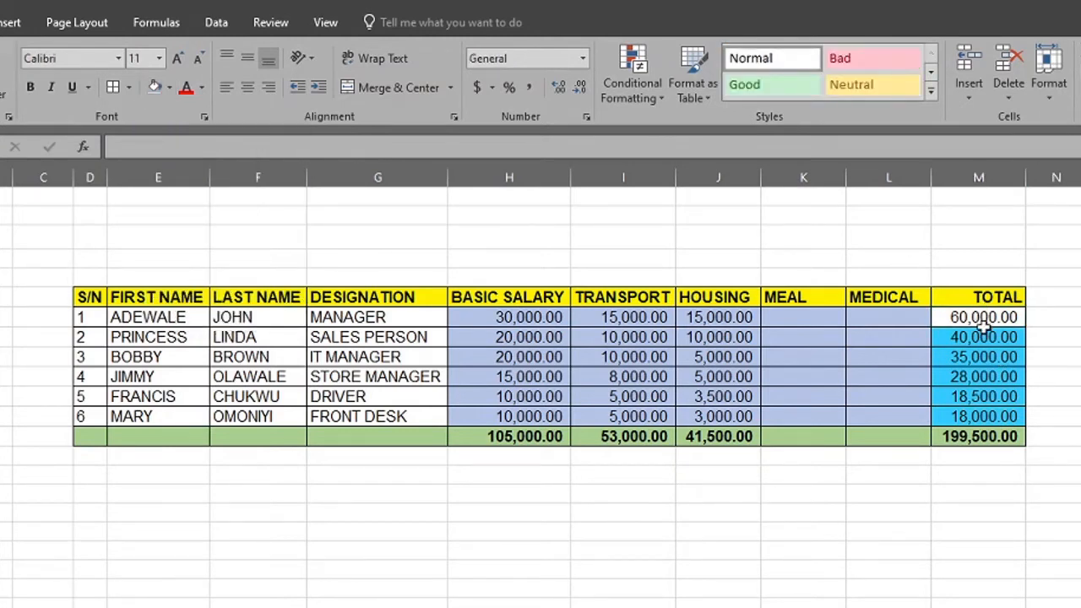
pyautogui.moveTo(982, 336); pyautogui.dragTo(999, 414)
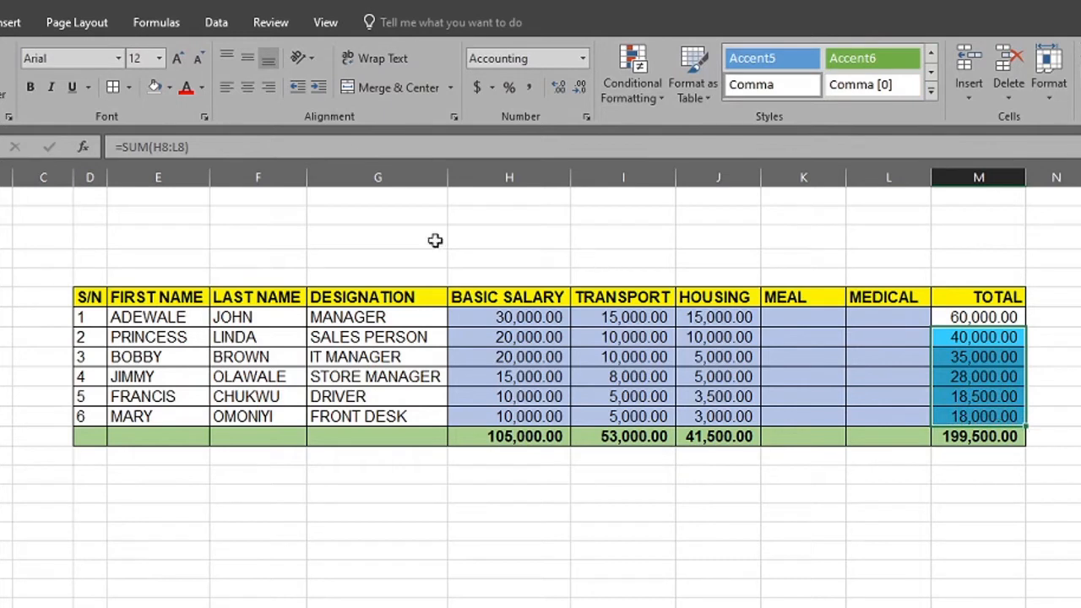
pyautogui.click(169, 87)
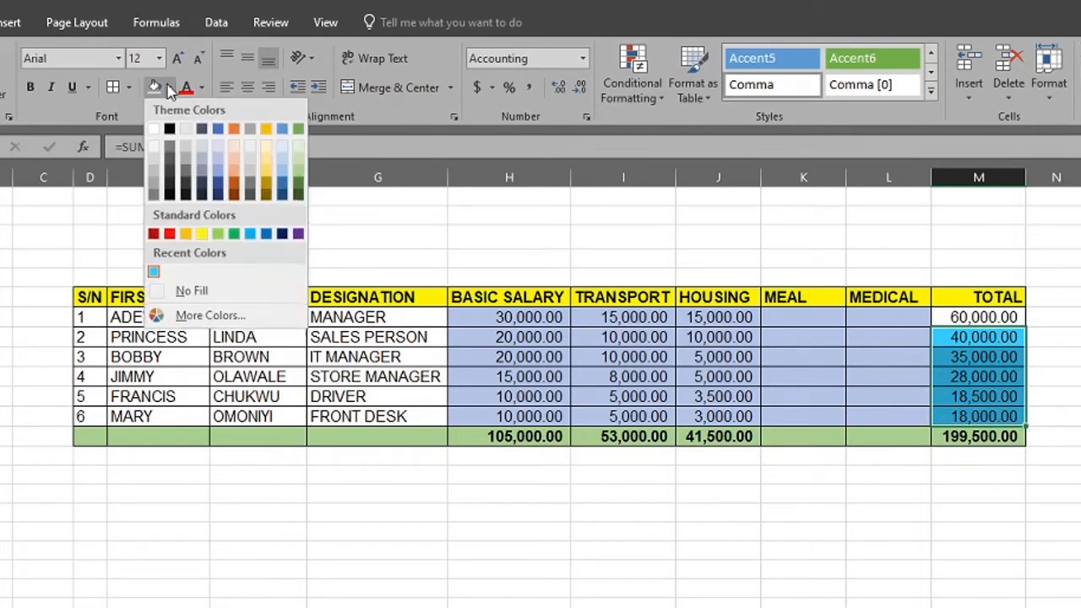
pyautogui.click(181, 292)
pyautogui.click(820, 588)
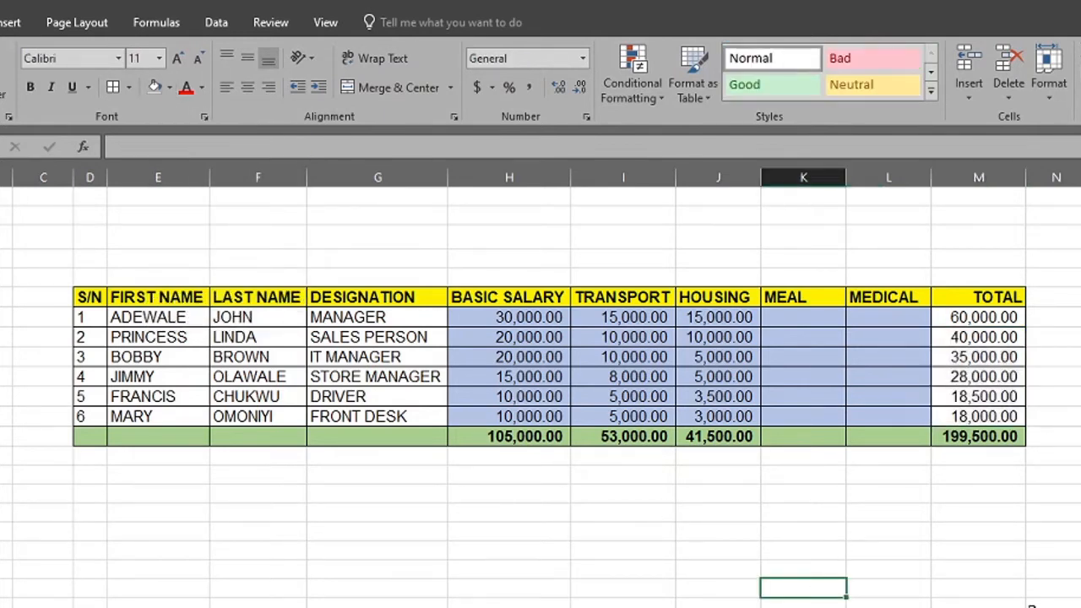
pyautogui.click(1030, 604)
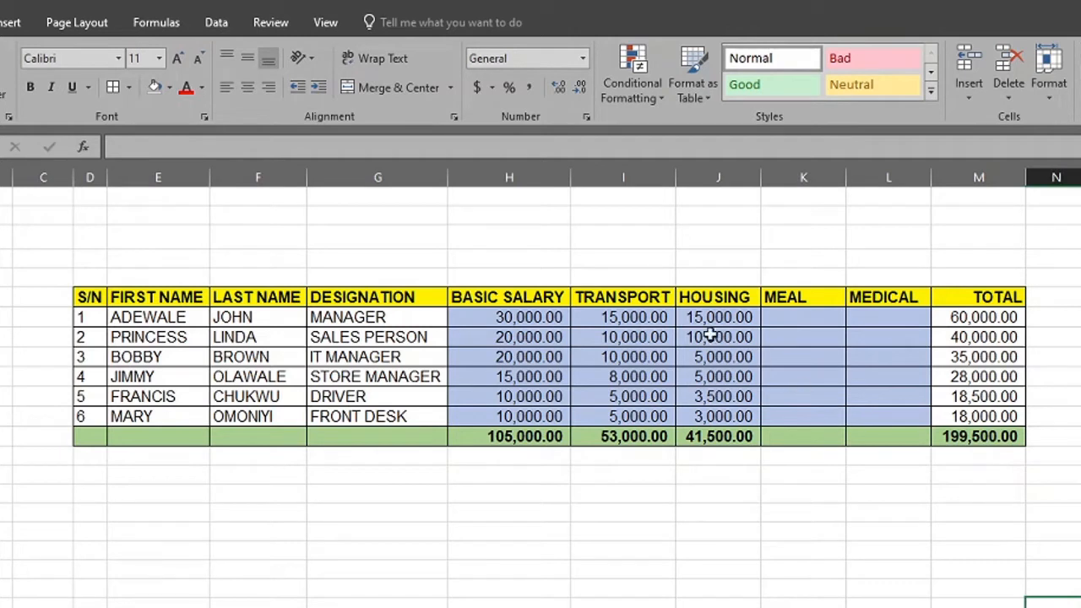
# Enter 10000 as both the MEAL and MEDICAL amounts for the first employee in K7 and L7
pyautogui.click(808, 319)
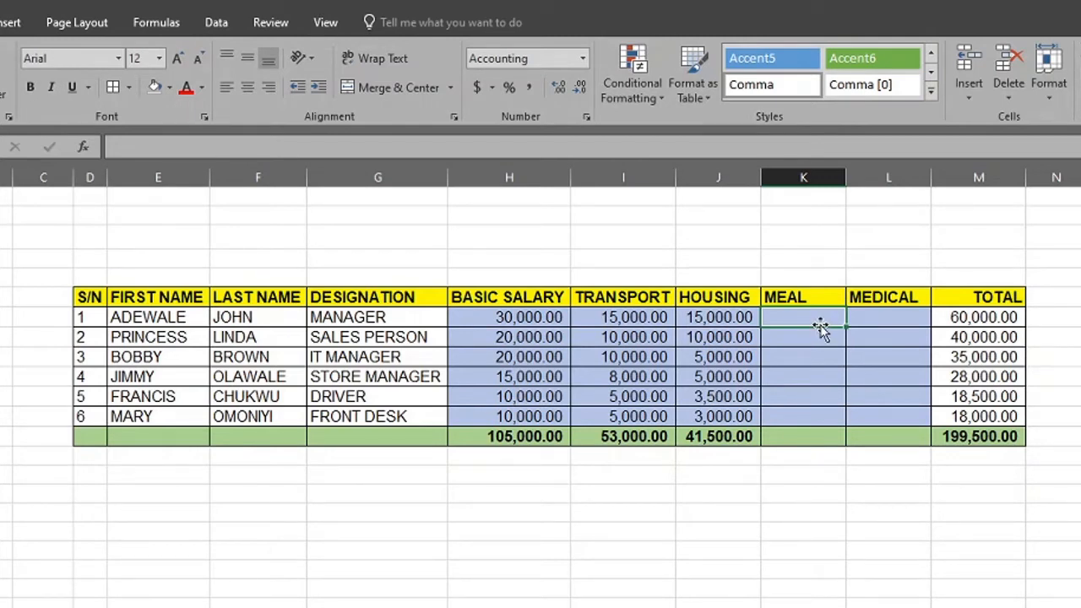
pyautogui.write('5')
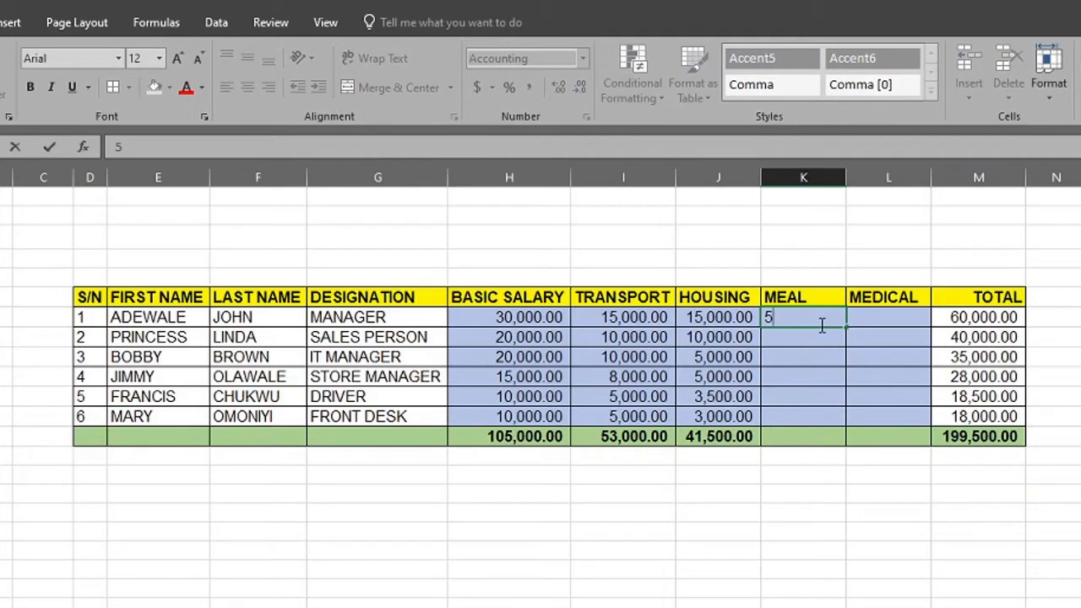
pyautogui.write('0000')
pyautogui.press('Tab')
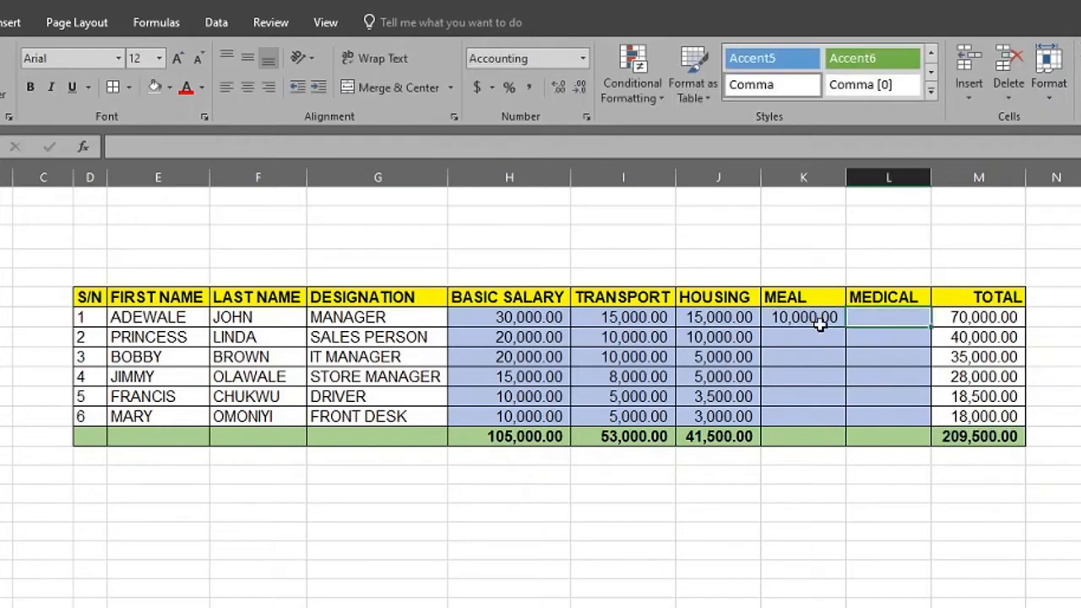
pyautogui.write('1')
pyautogui.write('0000')
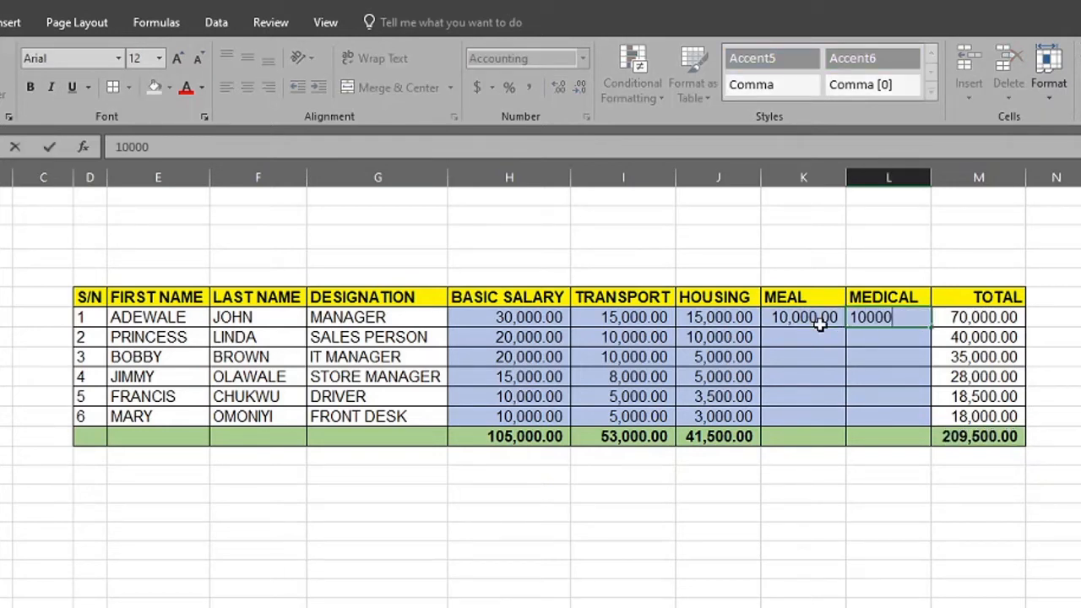
pyautogui.click(823, 334)
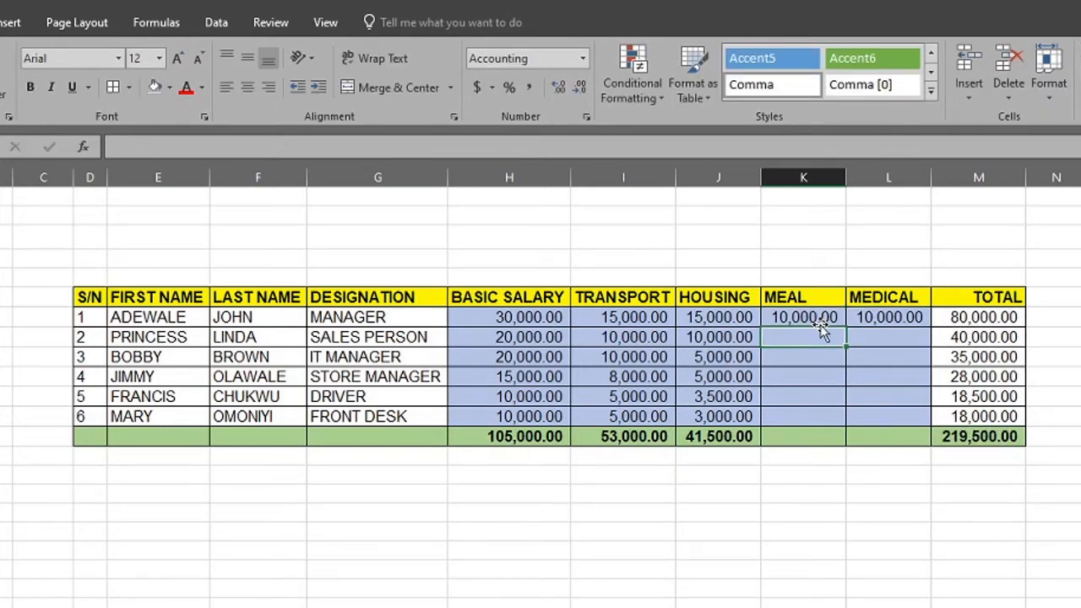
pyautogui.moveTo(797, 303); pyautogui.dragTo(874, 296)
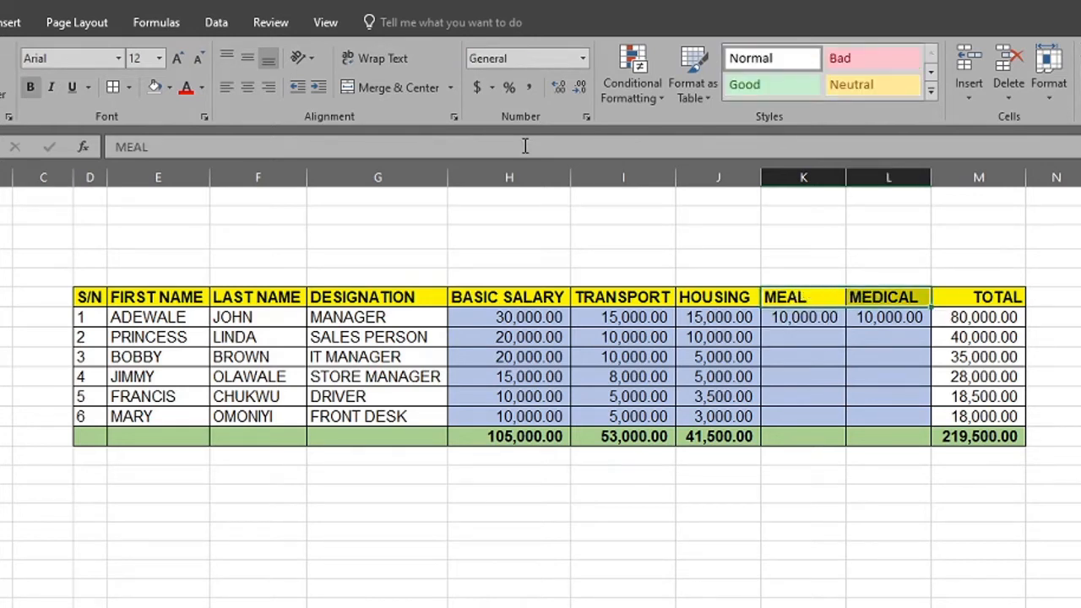
pyautogui.click(789, 355)
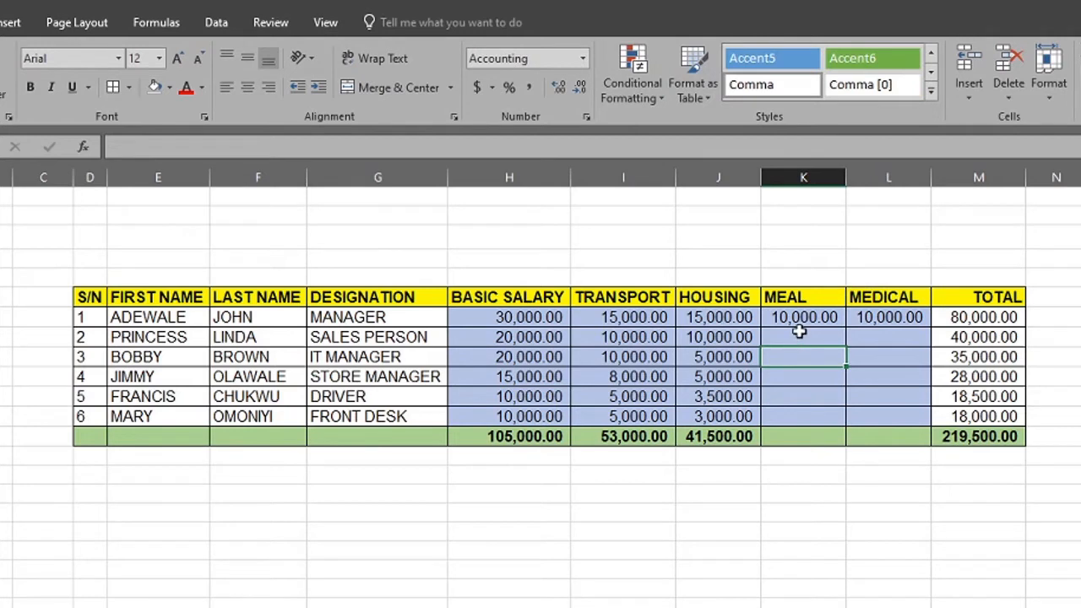
# Enter 8000 in MEAL cell K8 and extend the series from K7:K8 down to K12
pyautogui.click(799, 331)
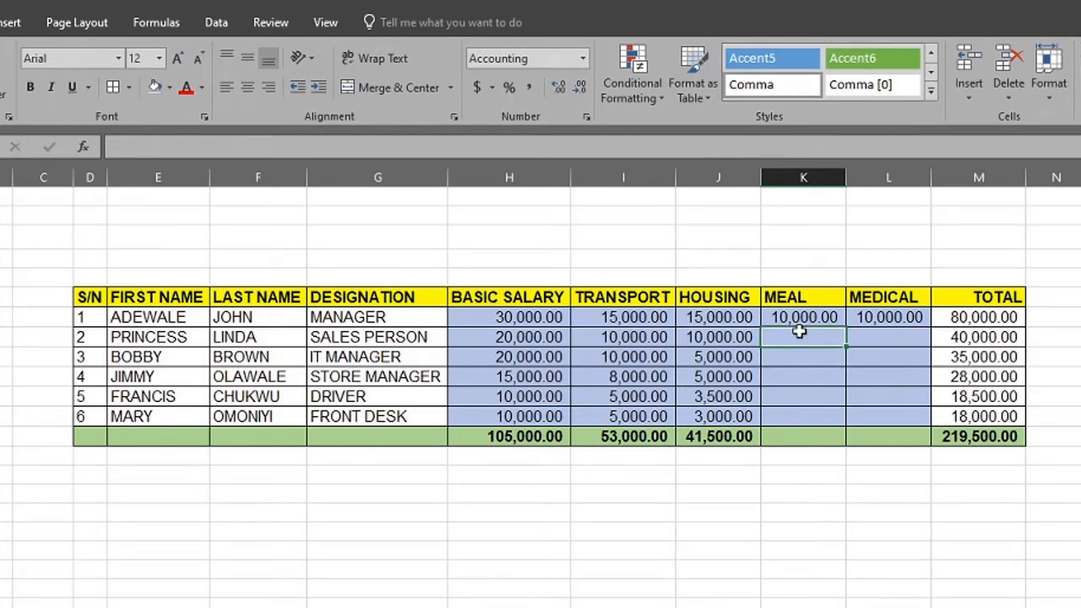
pyautogui.write('8000')
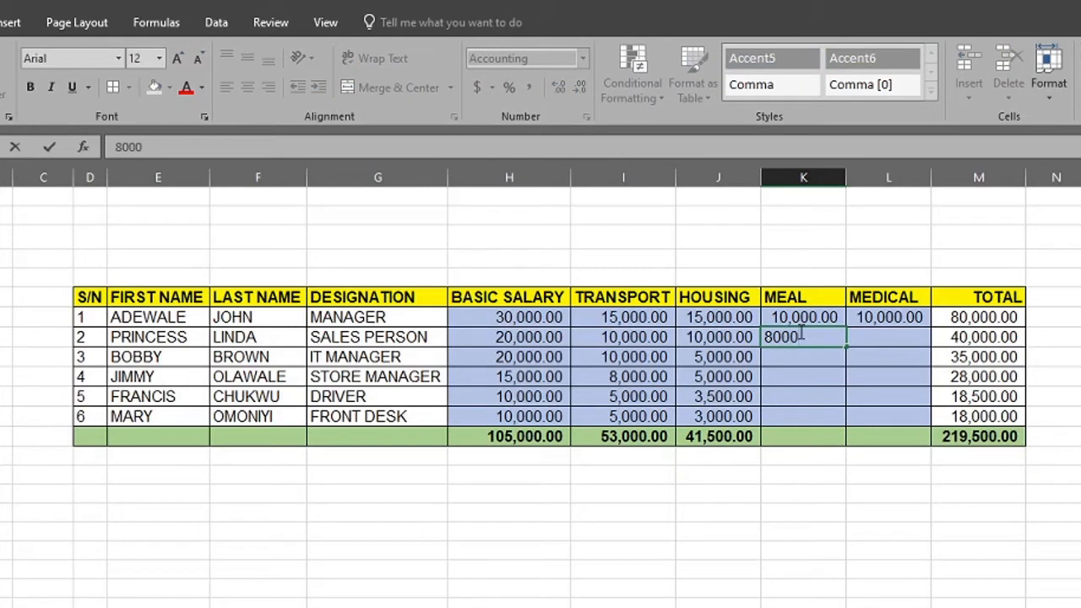
pyautogui.press('Return')
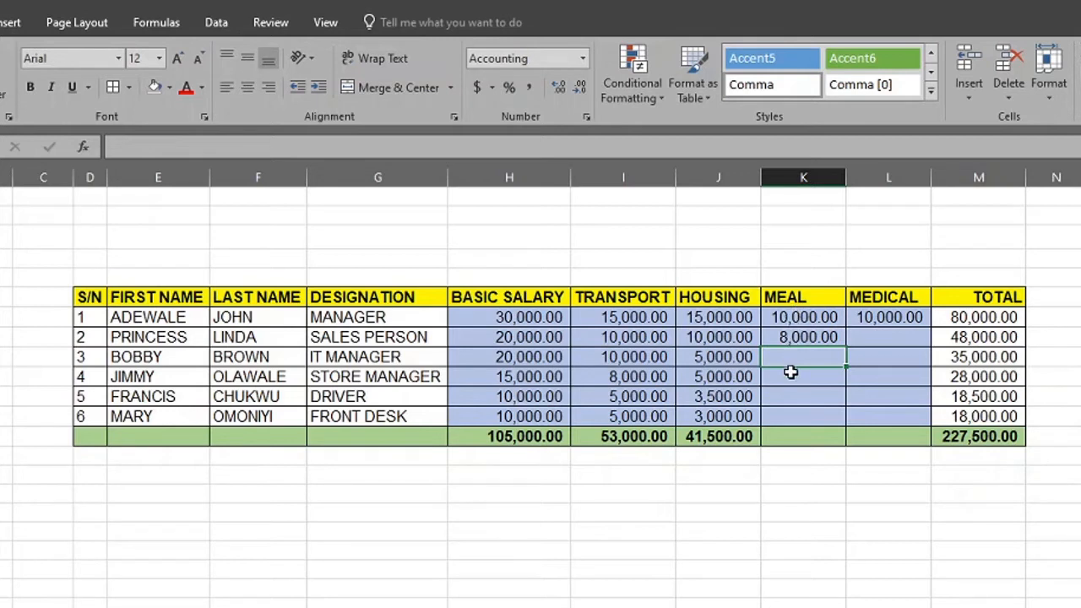
pyautogui.click(807, 322)
pyautogui.moveTo(807, 325); pyautogui.dragTo(835, 431)
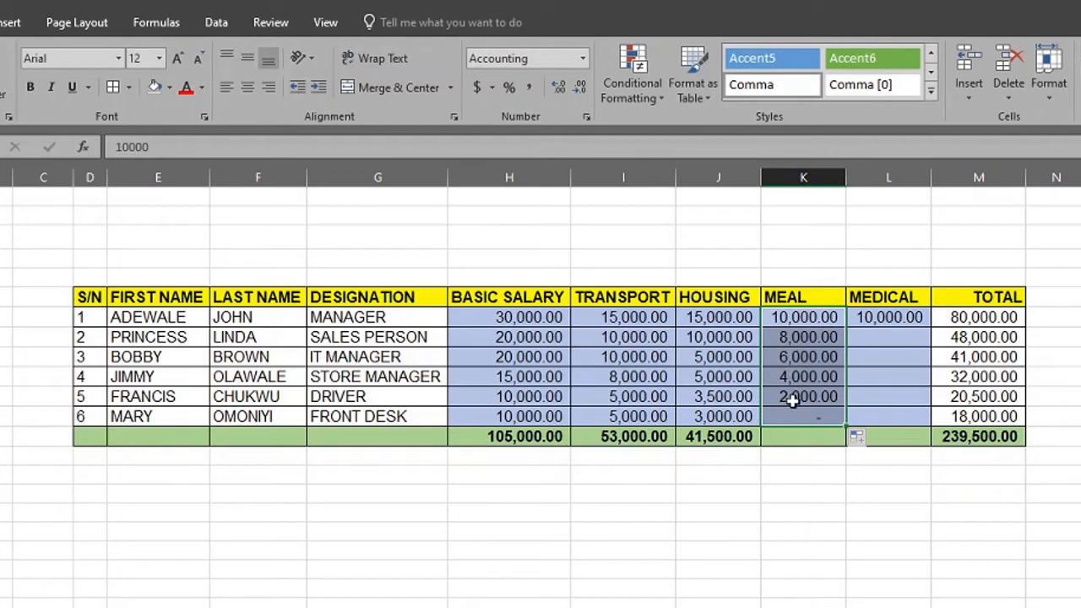
pyautogui.click(807, 414)
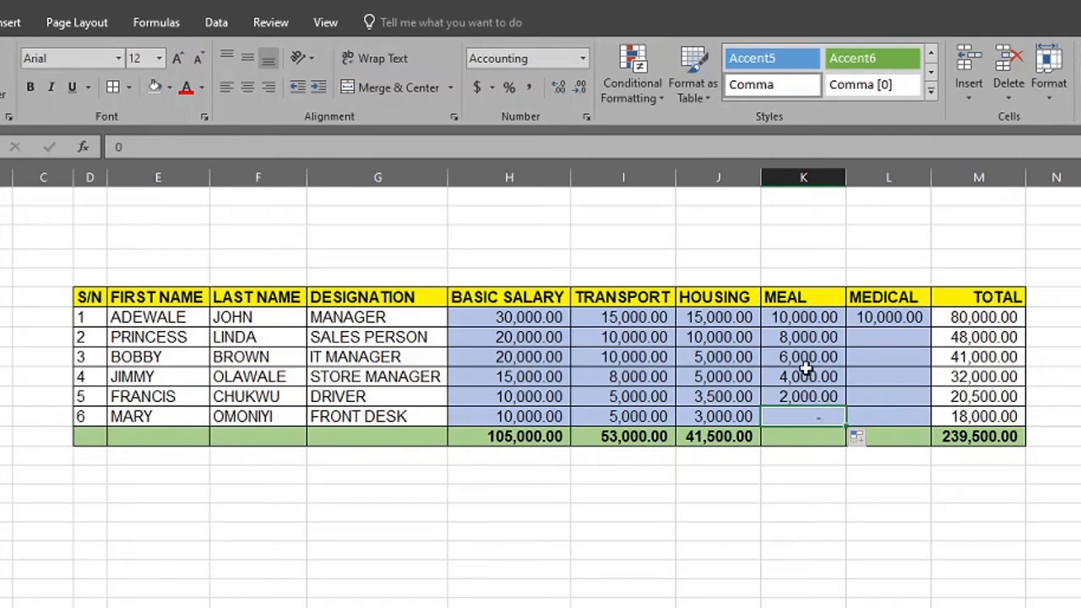
# Set the second employee's MEAL amount in K8 to 9000
pyautogui.click(797, 335)
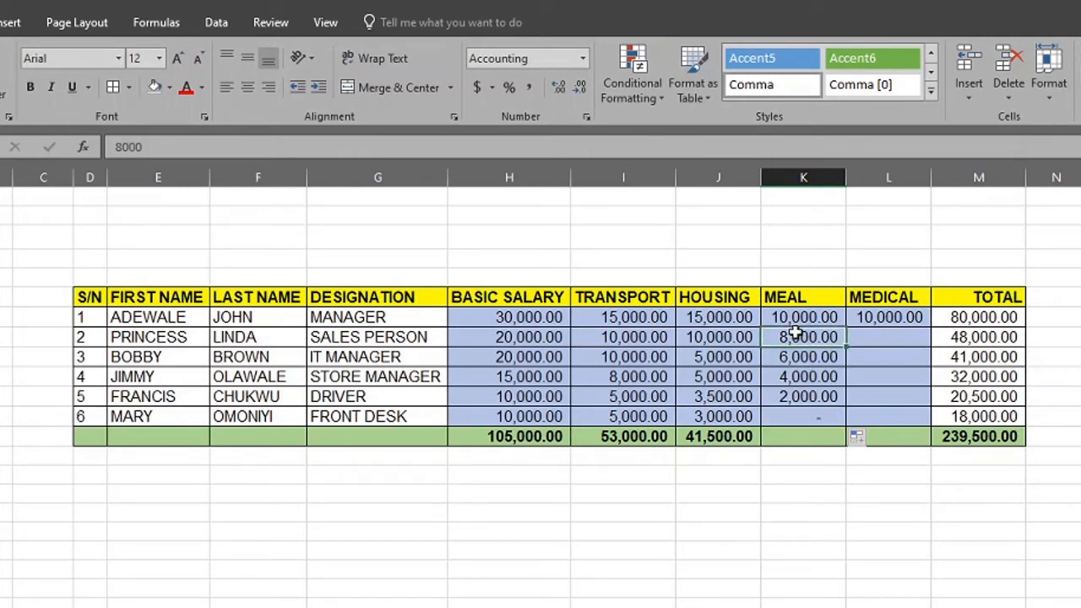
pyautogui.write('9000')
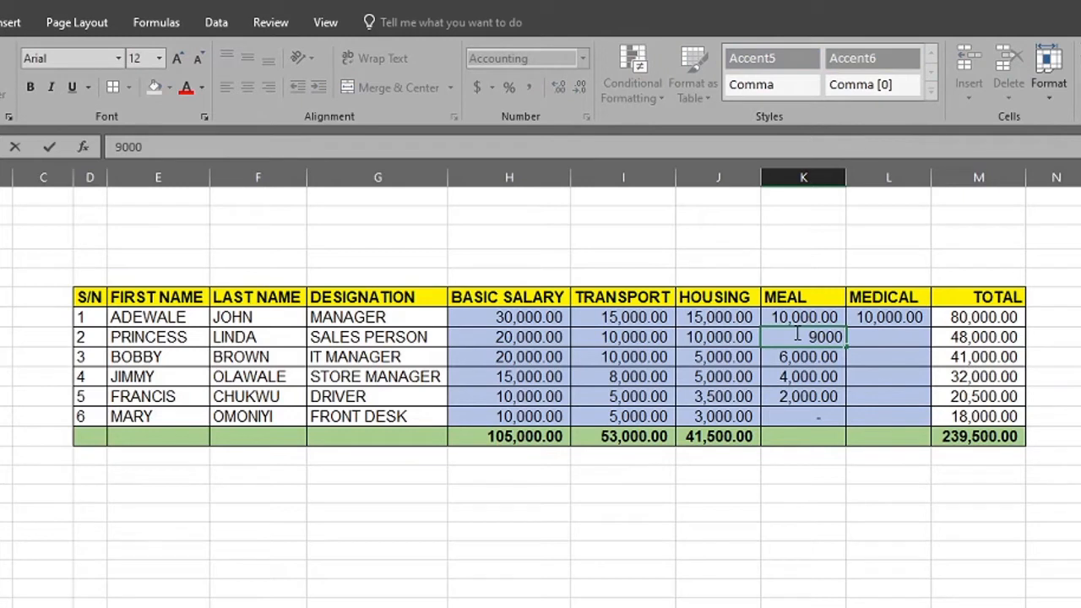
pyautogui.press('Return')
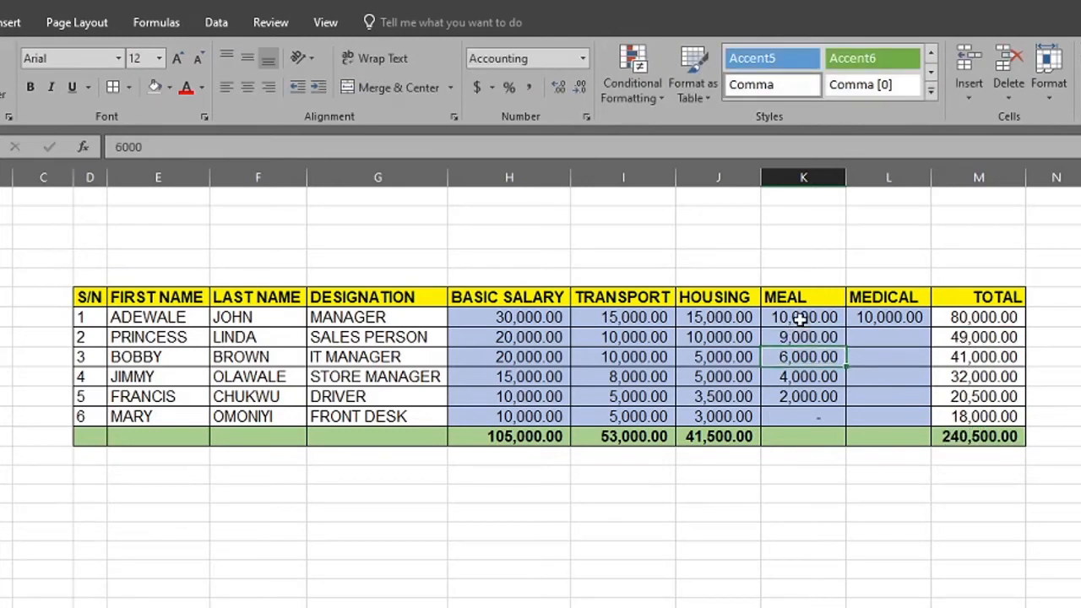
# Extend the MEAL series from K7:K8 down to K12
pyautogui.moveTo(799, 317); pyautogui.dragTo(832, 434)
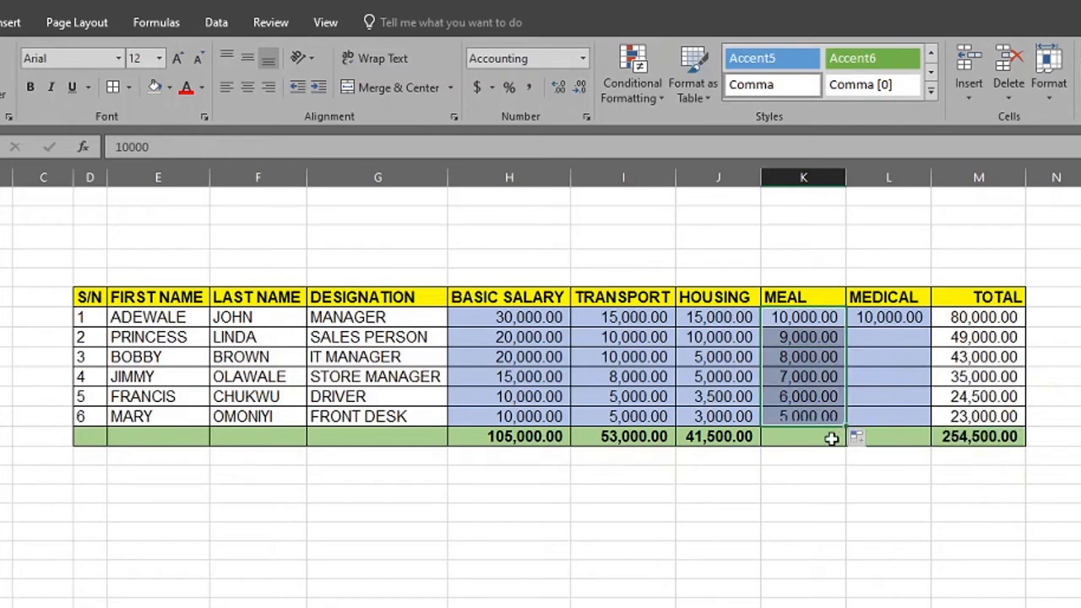
pyautogui.click(802, 491)
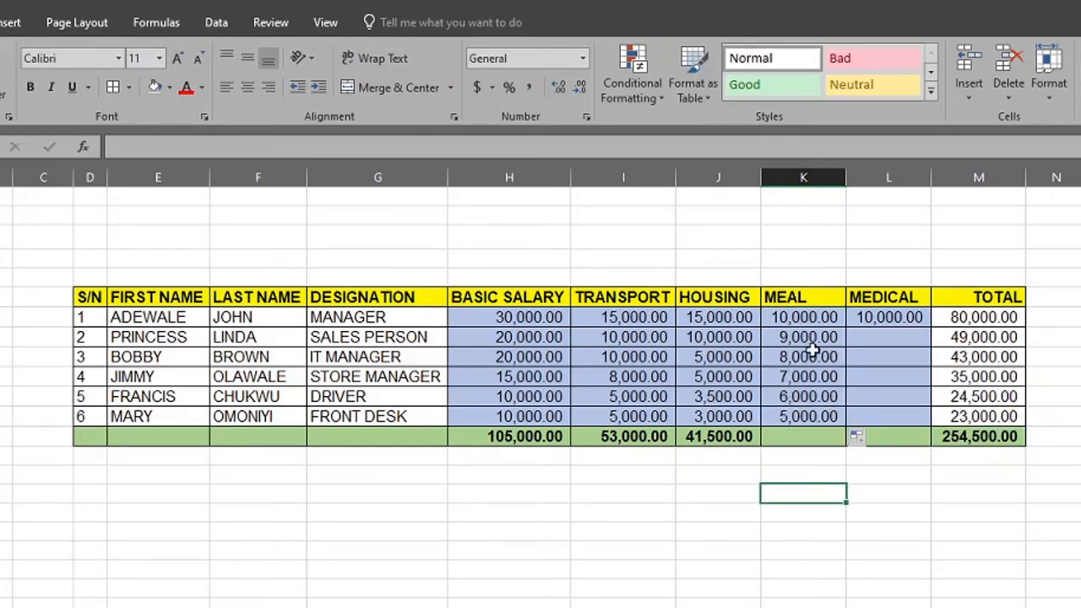
# Enter 8500 as the second employee's MEDICAL amount in L8 and extend the series from L7:L8 down to L12
pyautogui.click(879, 334)
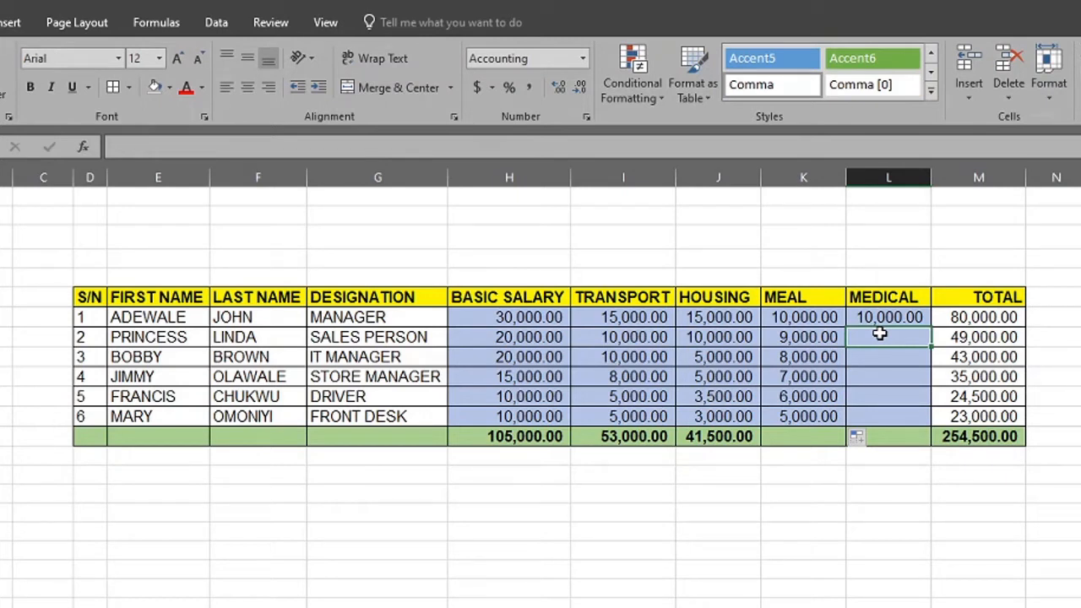
pyautogui.write('8')
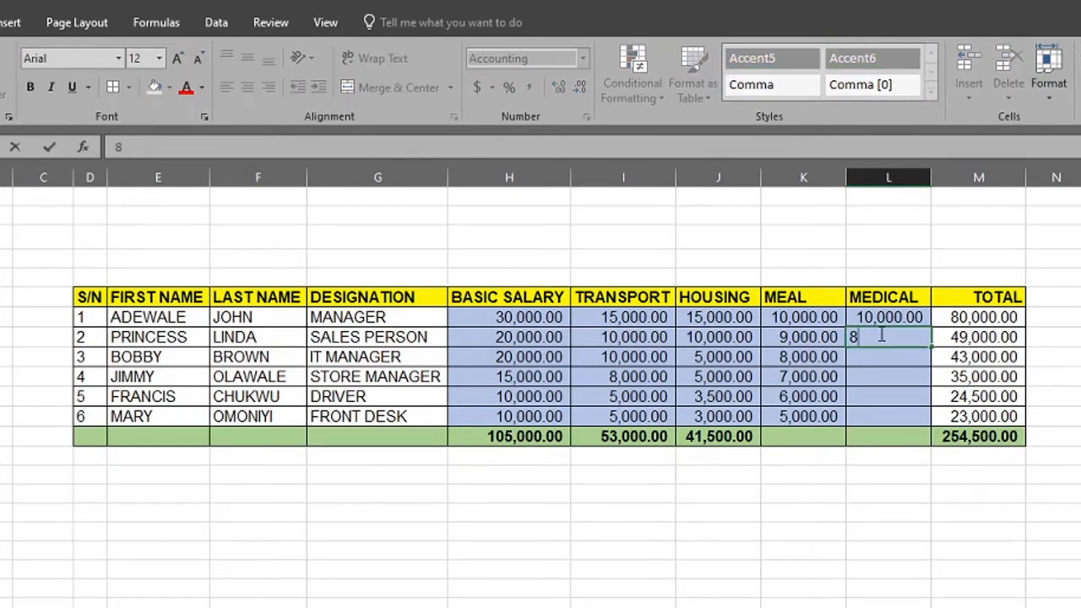
pyautogui.write('500')
pyautogui.press('Return')
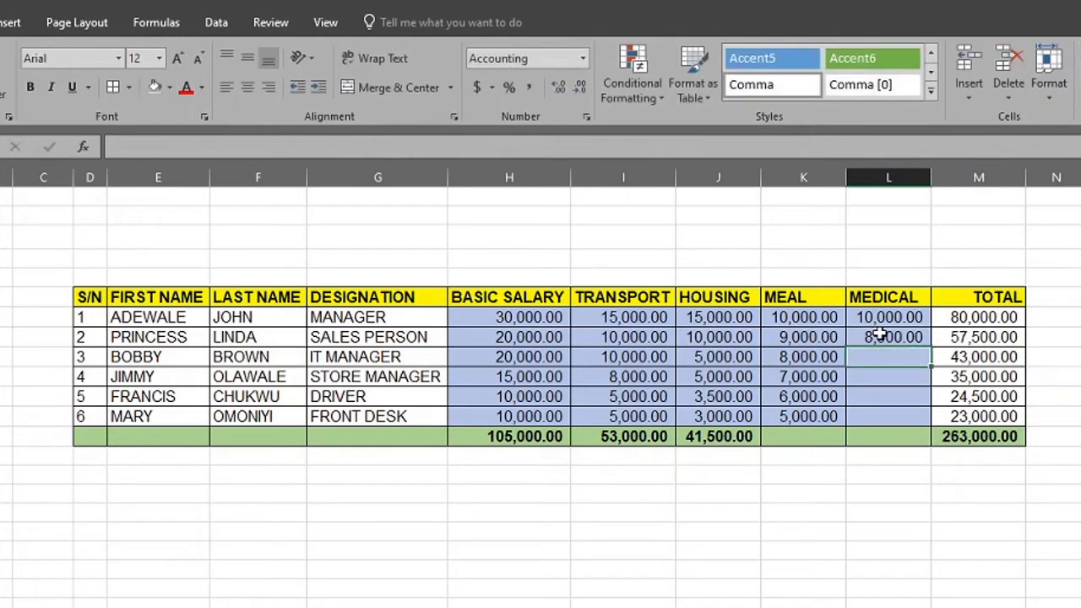
pyautogui.moveTo(886, 318); pyautogui.dragTo(914, 429)
pyautogui.click(794, 534)
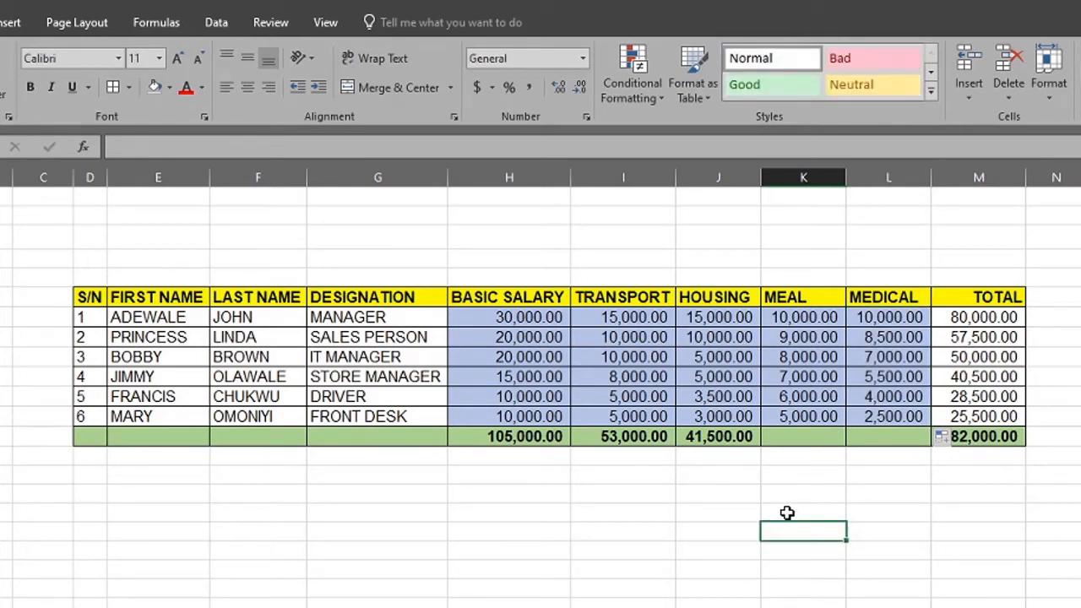
# Right-align the MEAL and MEDICAL headers, as well as the BASIC SALARY, TRANSPORT and HOUSING headers
pyautogui.moveTo(784, 297); pyautogui.dragTo(897, 299)
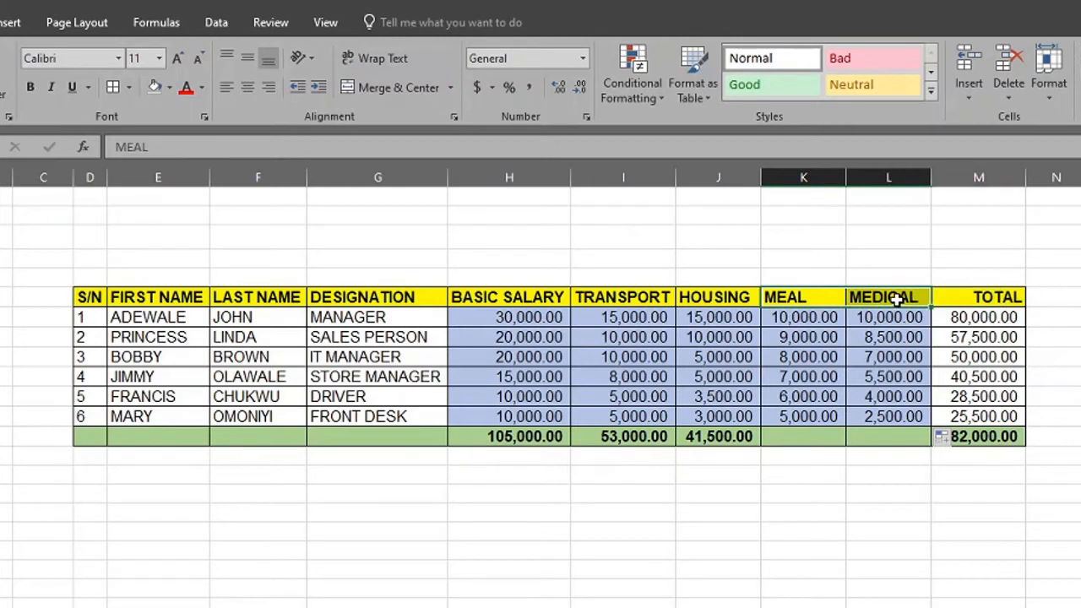
pyautogui.click(270, 93)
pyautogui.click(714, 492)
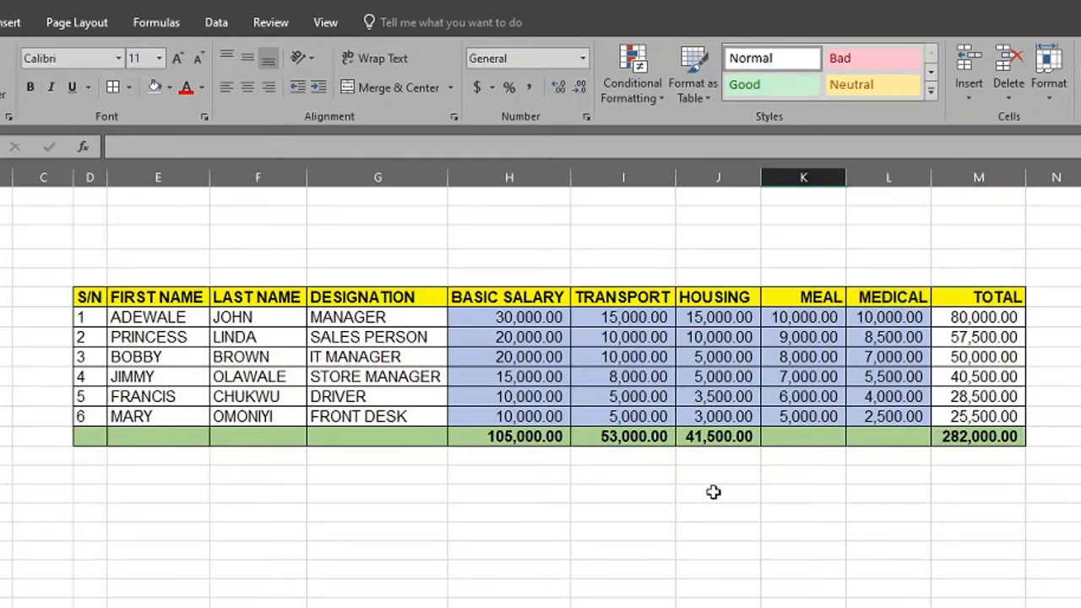
pyautogui.moveTo(506, 295); pyautogui.dragTo(694, 302)
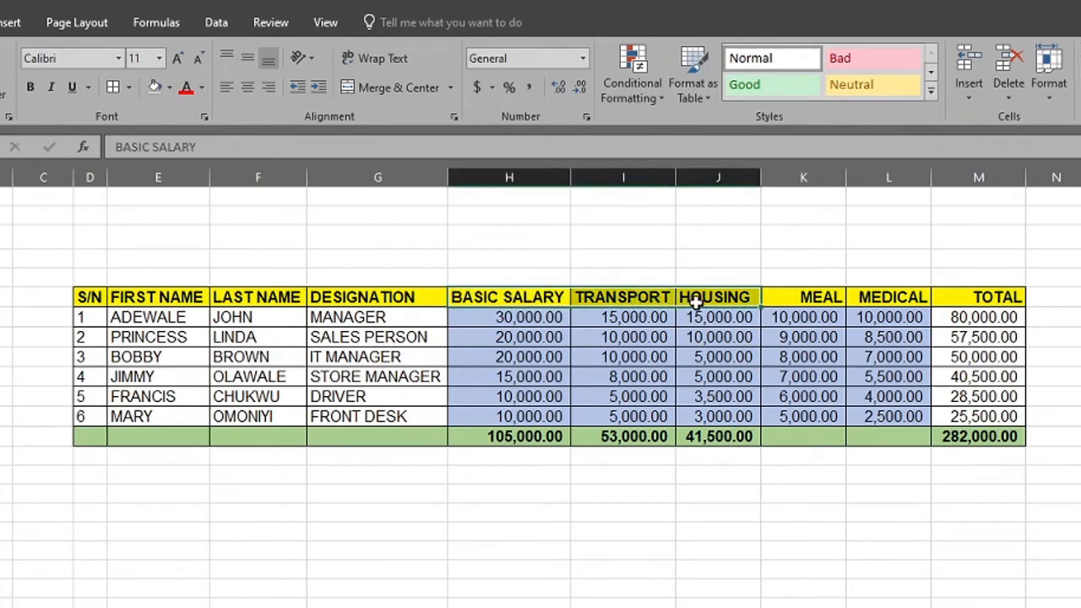
pyautogui.click(268, 95)
pyautogui.click(803, 492)
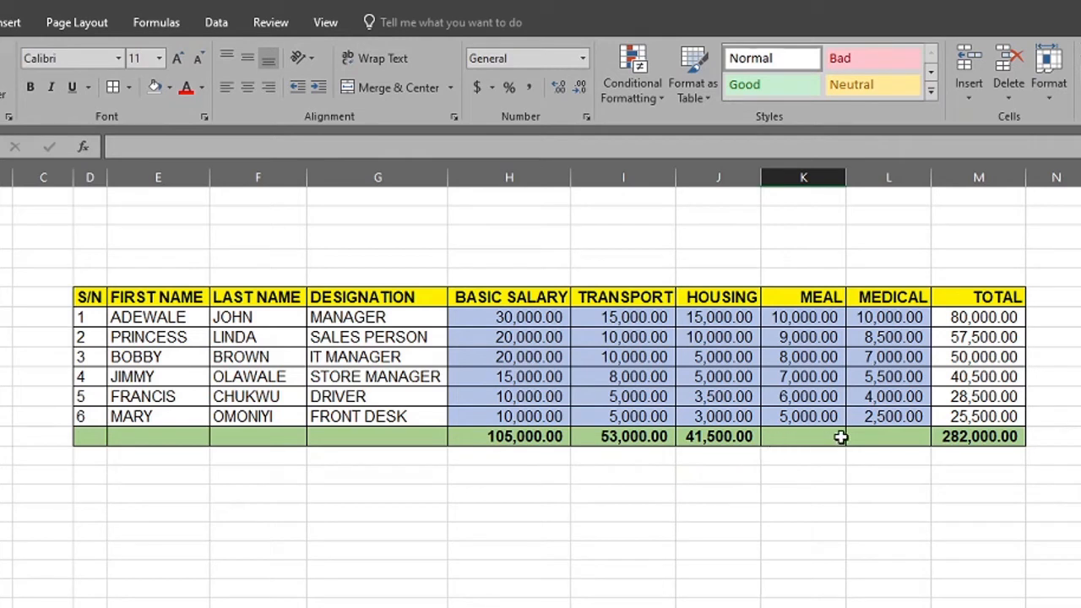
# Examine the SUM formula in the HOUSING total cell J13 and the range it refers to, leaving it unedited
pyautogui.click(719, 436)
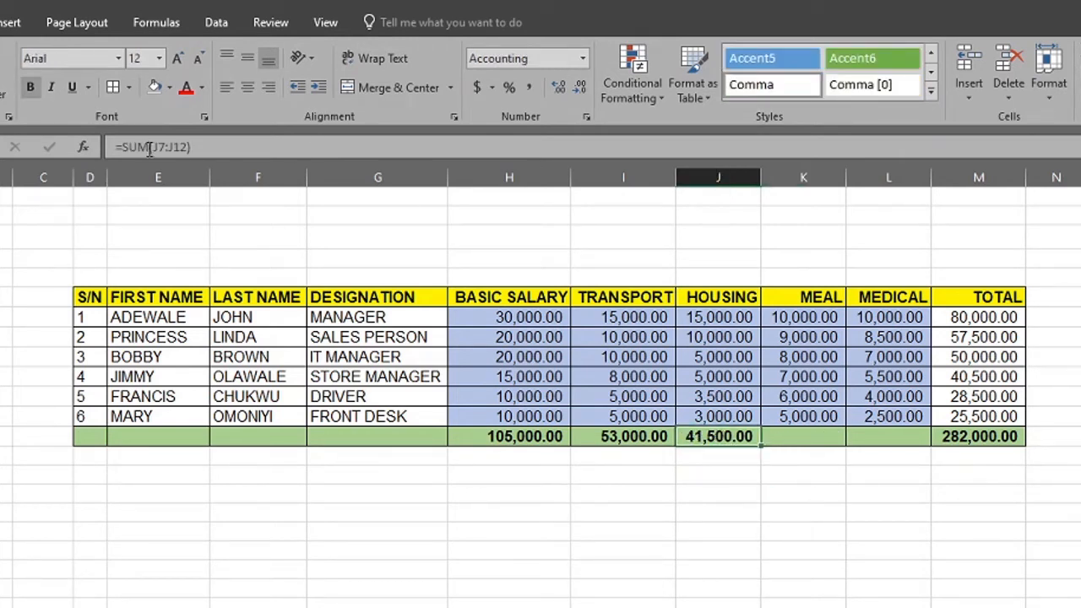
pyautogui.click(160, 147)
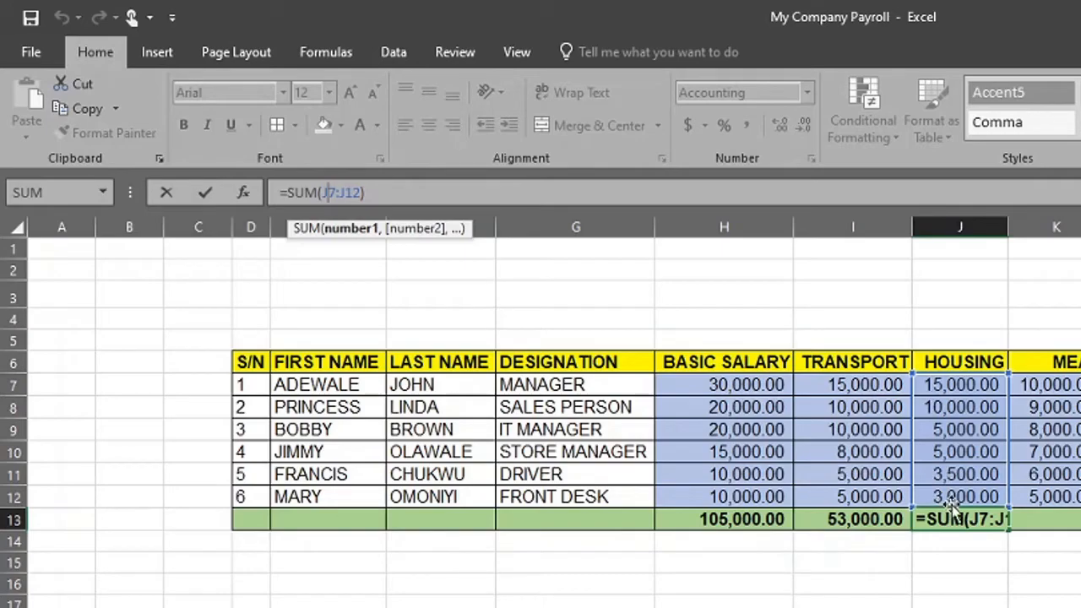
pyautogui.hotkey('ctrl', 'Return')
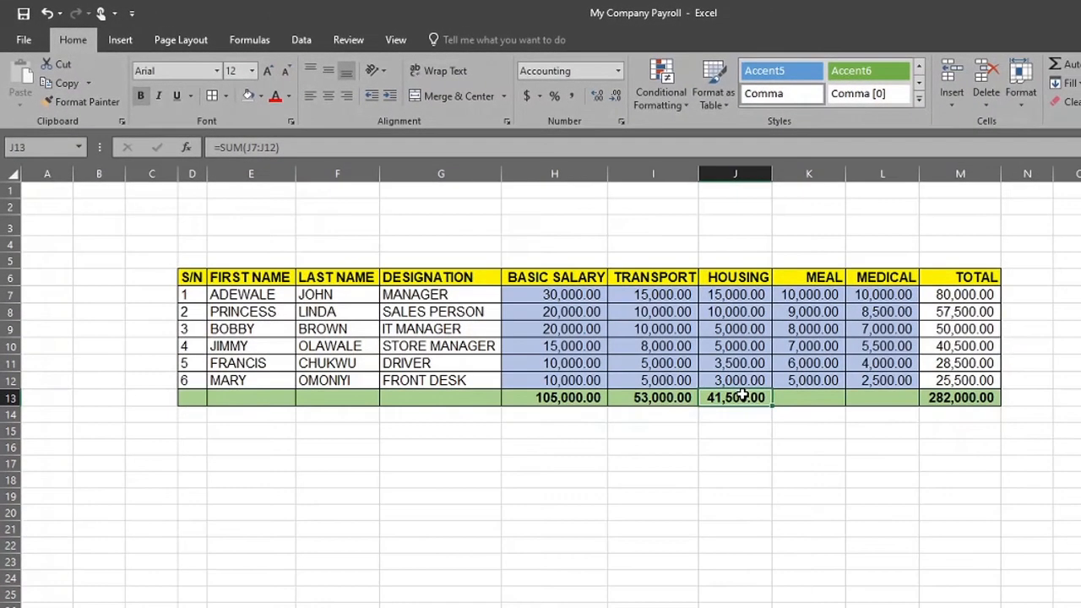
pyautogui.click(253, 152)
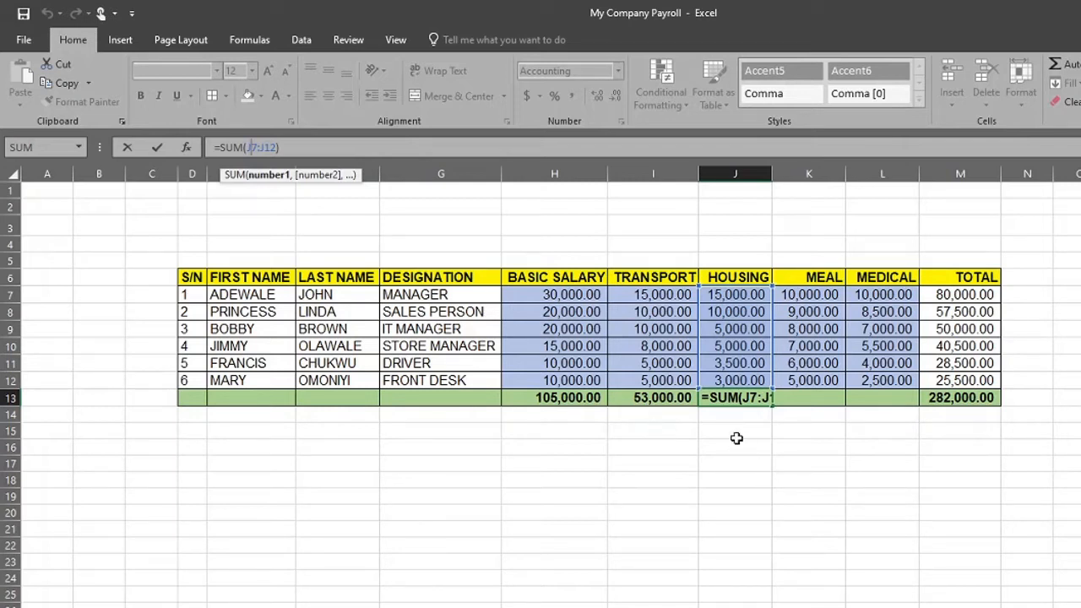
pyautogui.click(760, 460)
pyautogui.click(743, 431)
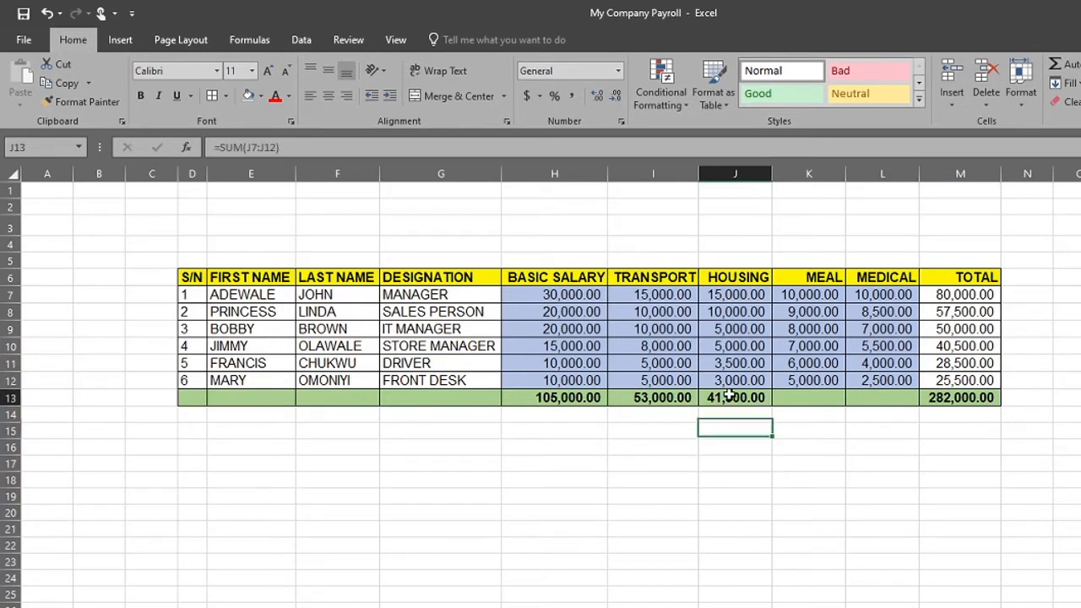
pyautogui.click(254, 147)
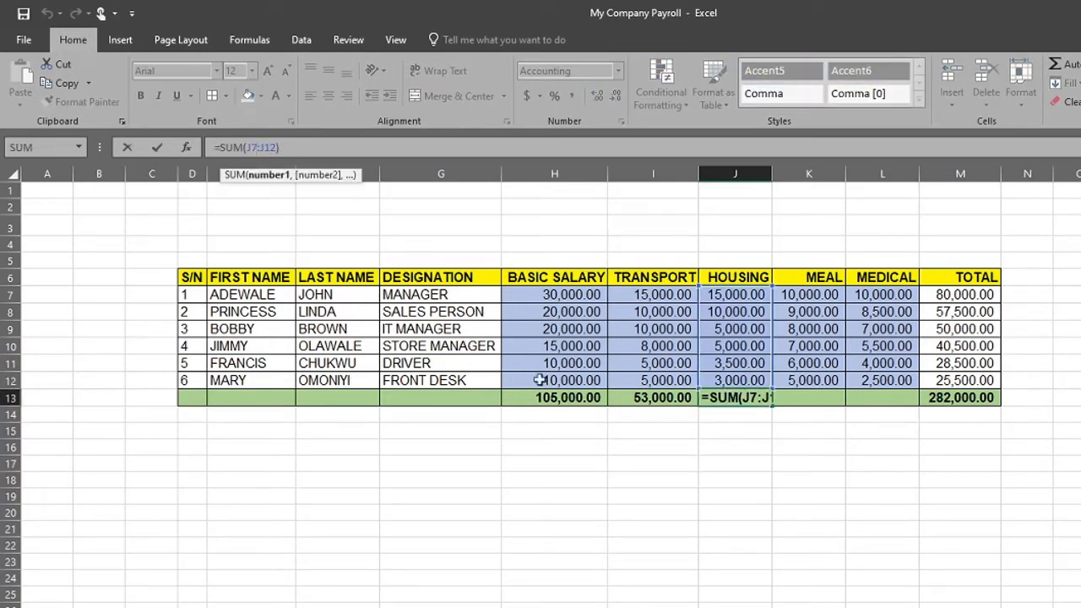
pyautogui.click(664, 550)
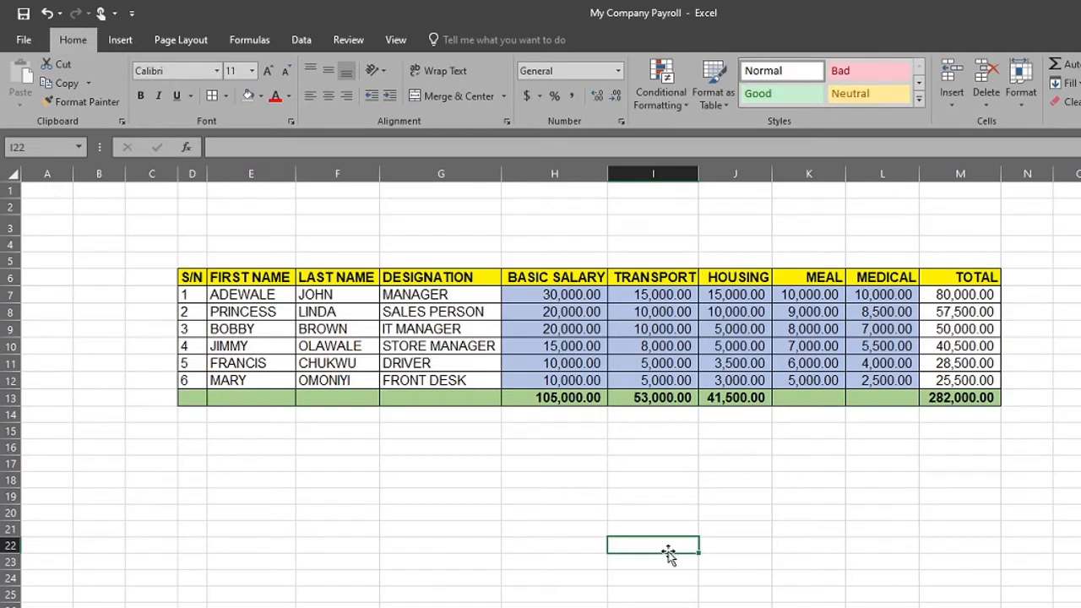
pyautogui.click(731, 399)
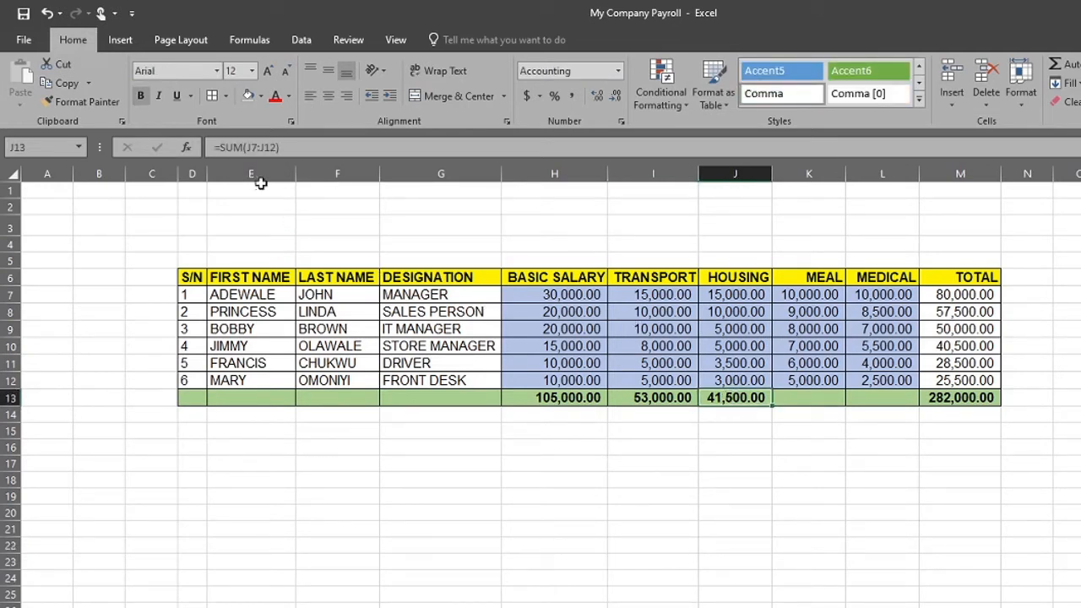
pyautogui.click(255, 150)
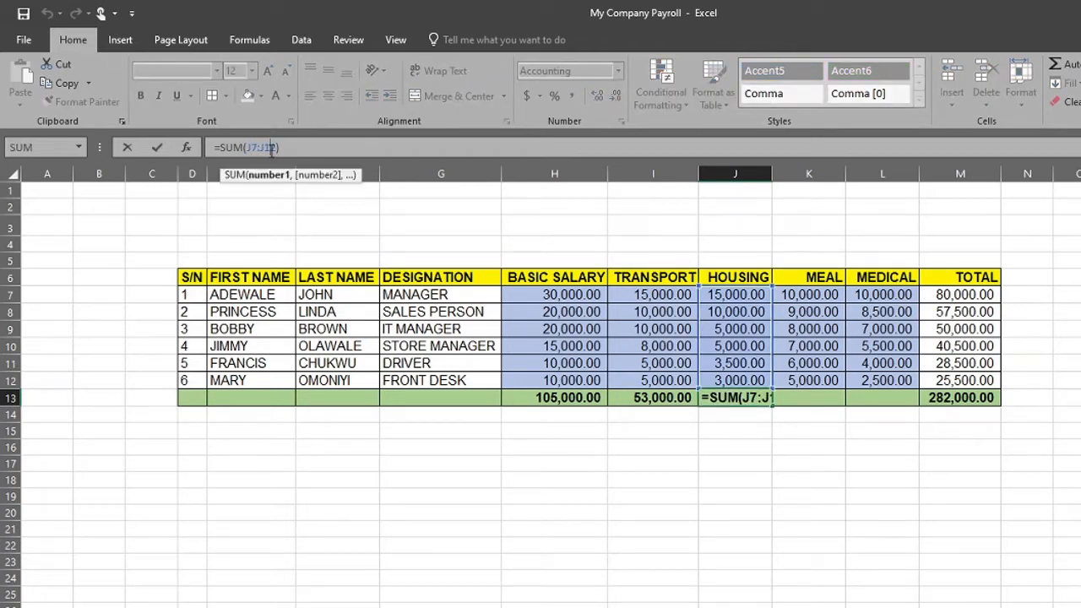
pyautogui.click(743, 397)
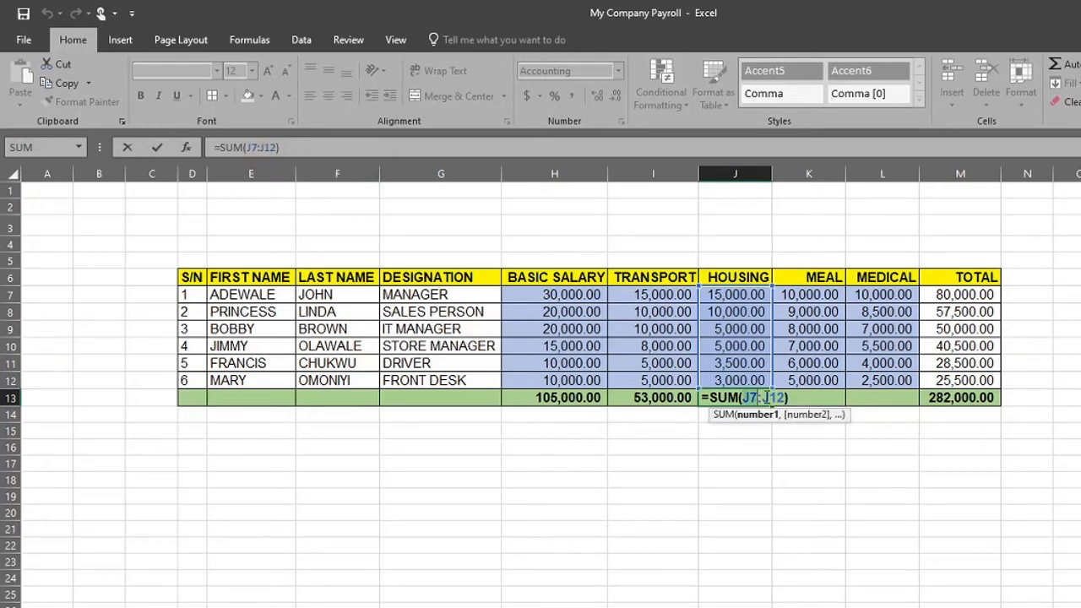
pyautogui.hotkey('ctrl', 'Return')
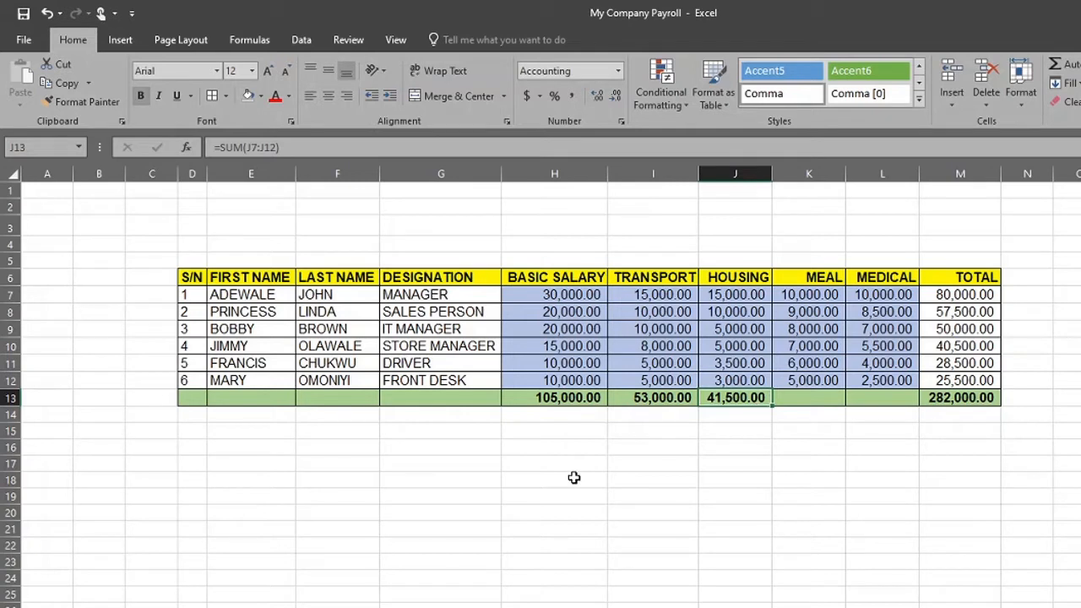
pyautogui.click(688, 542)
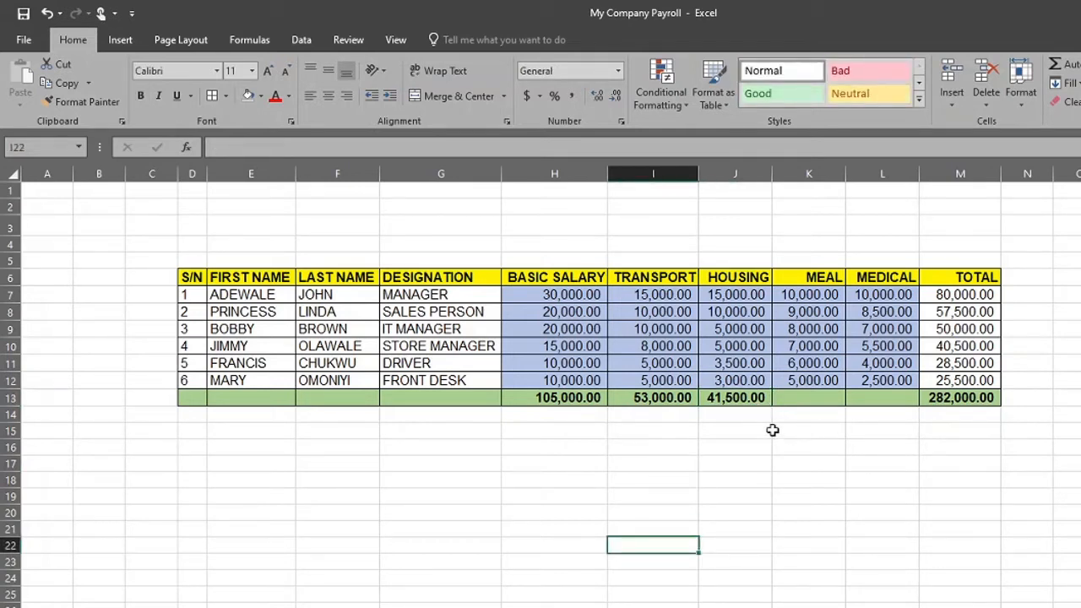
pyautogui.click(640, 439)
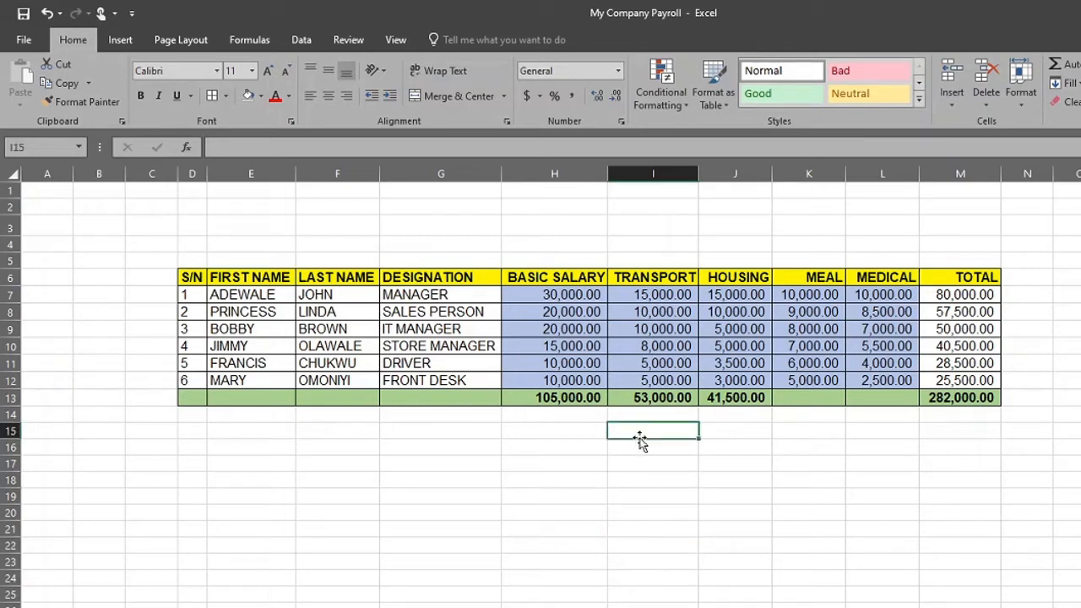
# Start overwriting the third employee's basic salary in H9 with JFFLNJJCLC and cancel the entry
pyautogui.doubleClick(559, 331)
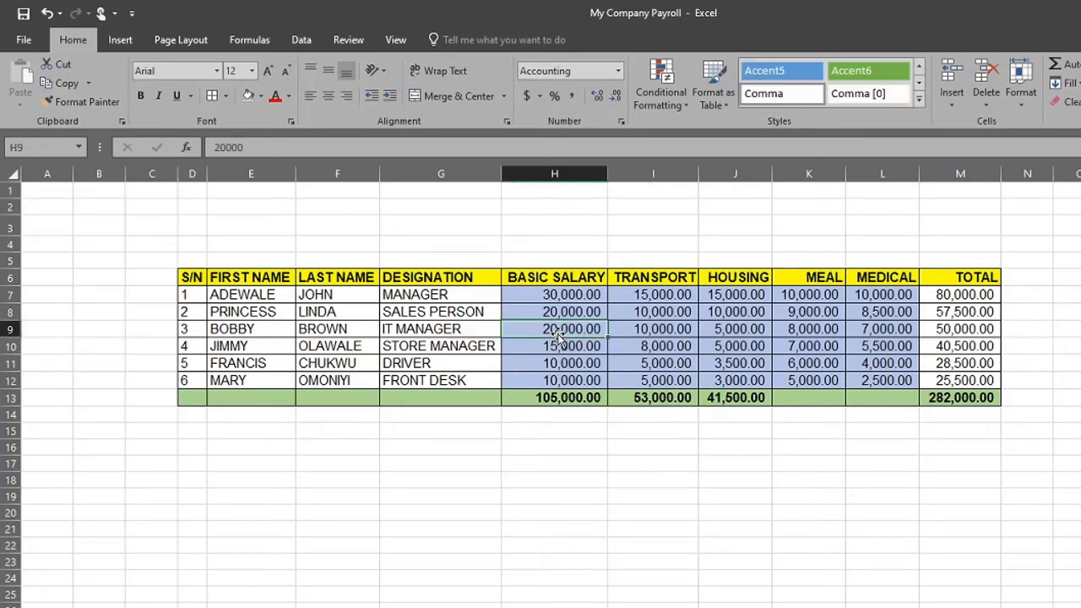
pyautogui.write('JFFLNJ')
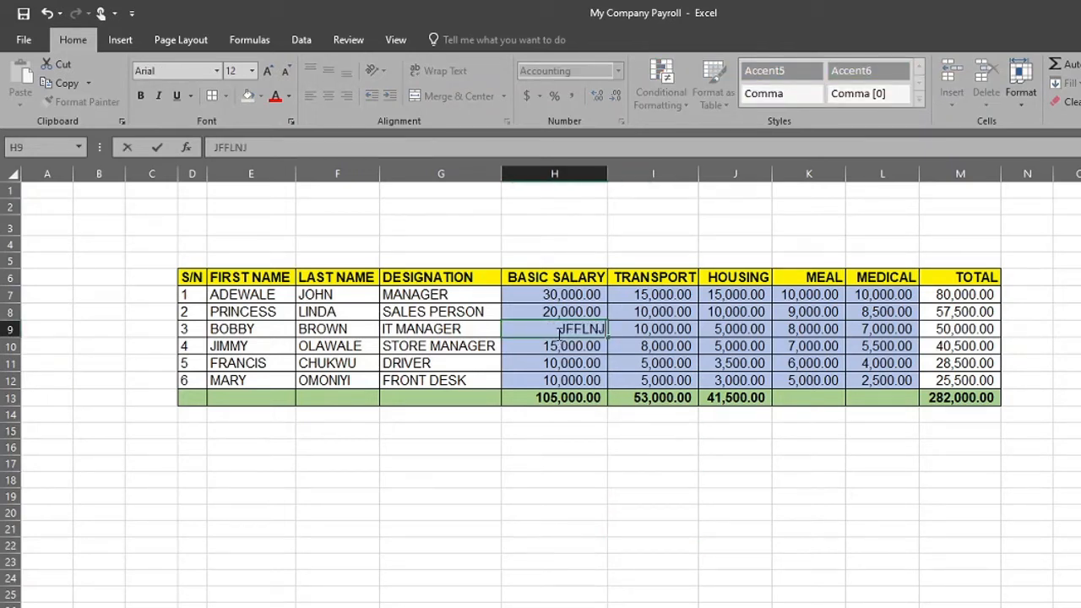
pyautogui.write('JCLC')
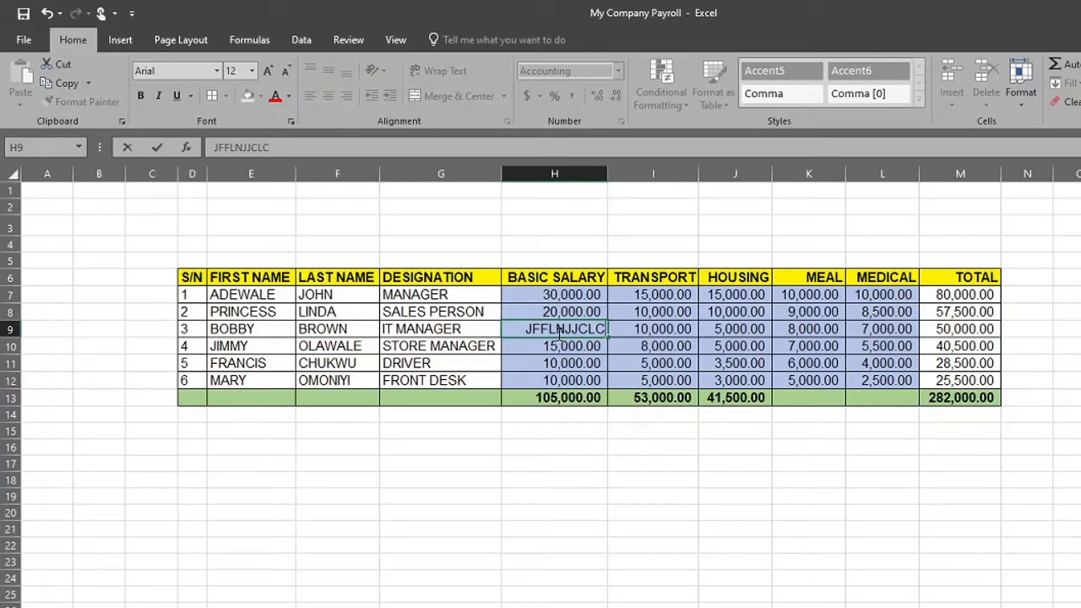
pyautogui.press('Escape')
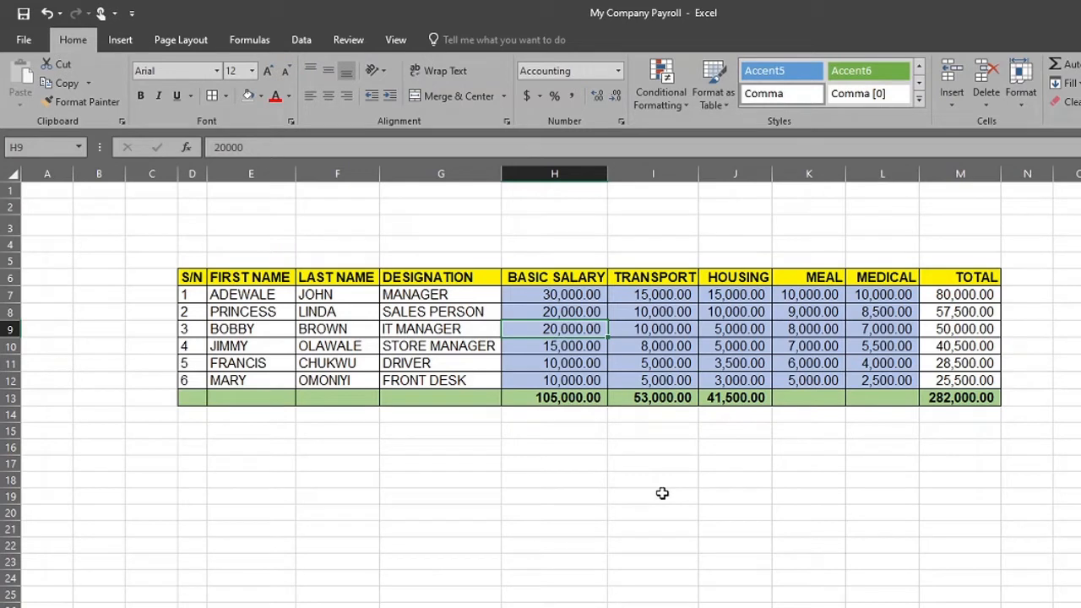
# Replace the fourth employee's basic salary in H10 with FJFJFJ and undo the change
pyautogui.click(577, 350)
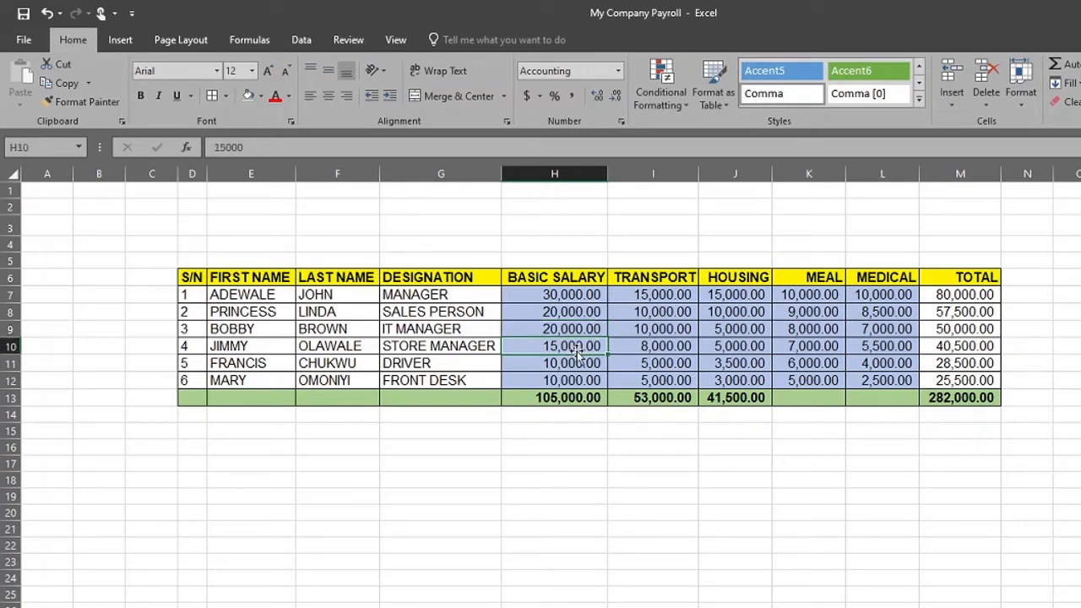
pyautogui.write('FJFJFJ')
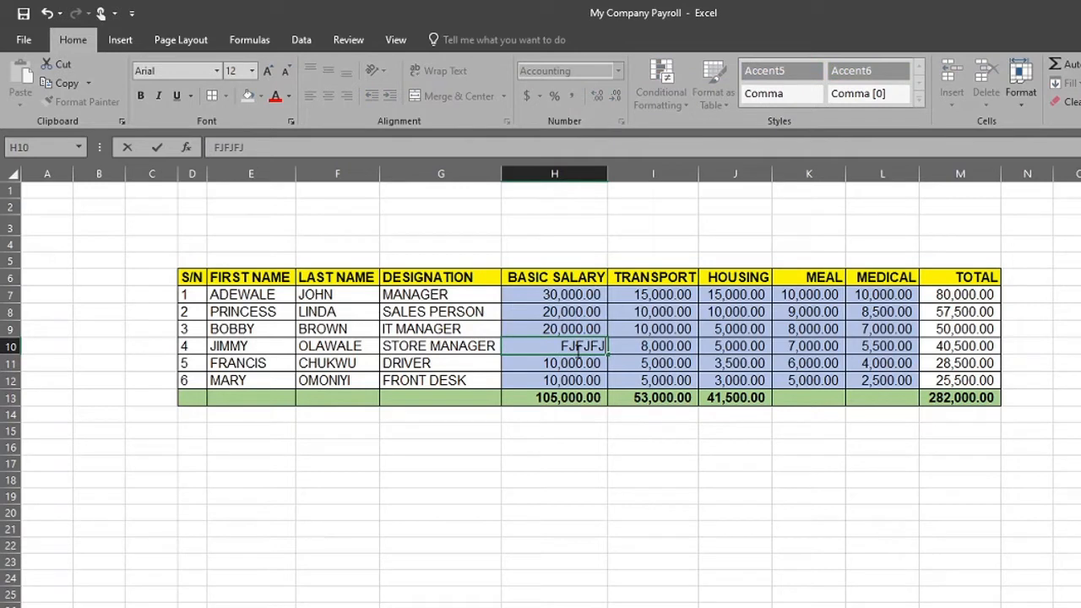
pyautogui.press('Return')
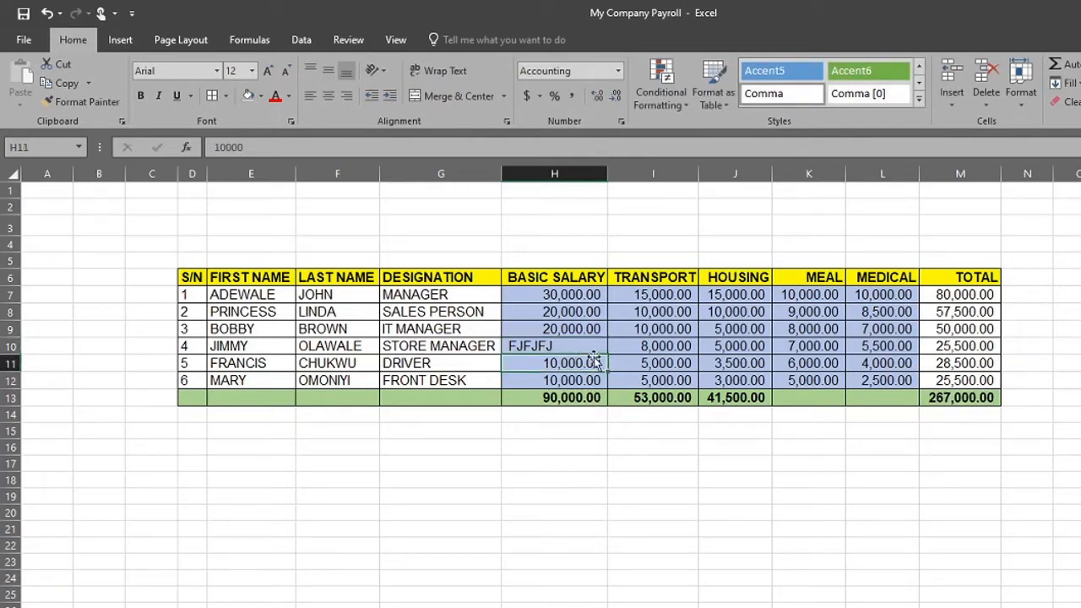
pyautogui.click(545, 347)
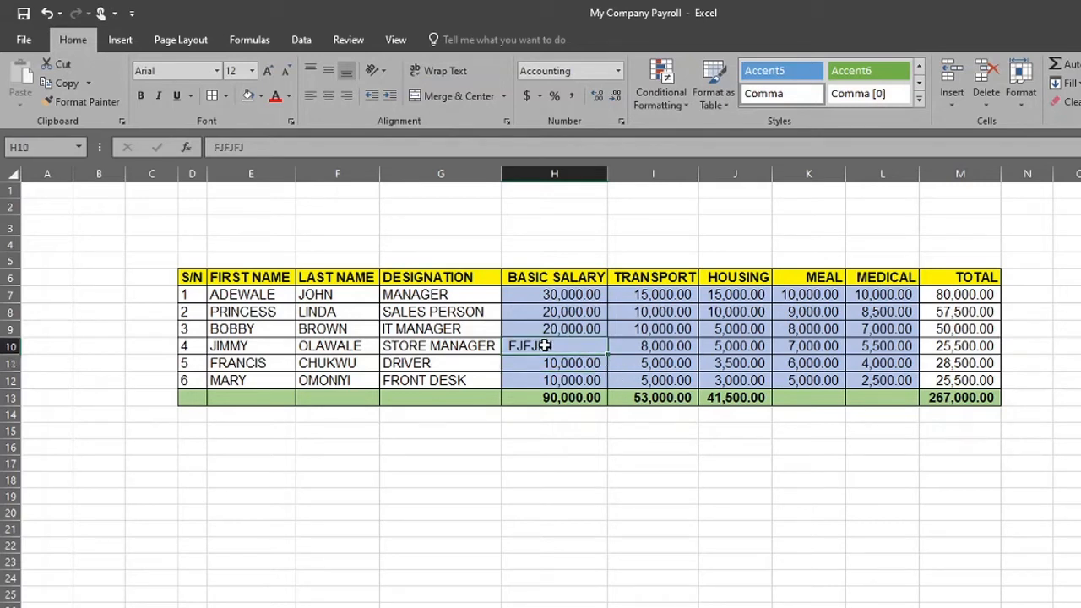
pyautogui.hotkey('ctrl', 'z')
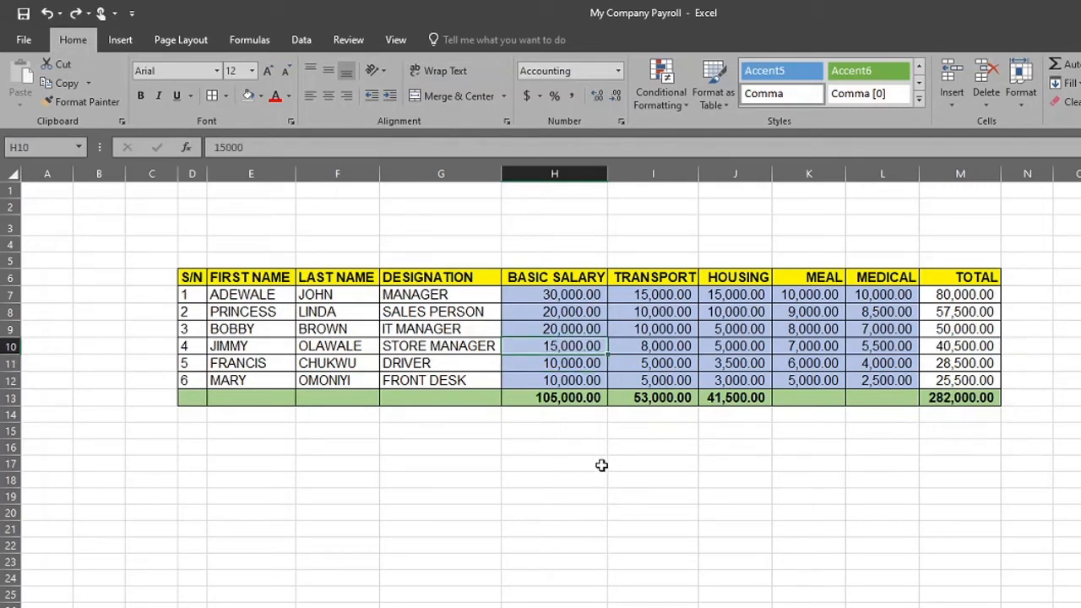
# Overwrite the third employee's basic salary in H9 with UJFFKDK and discard that entry
pyautogui.click(554, 326)
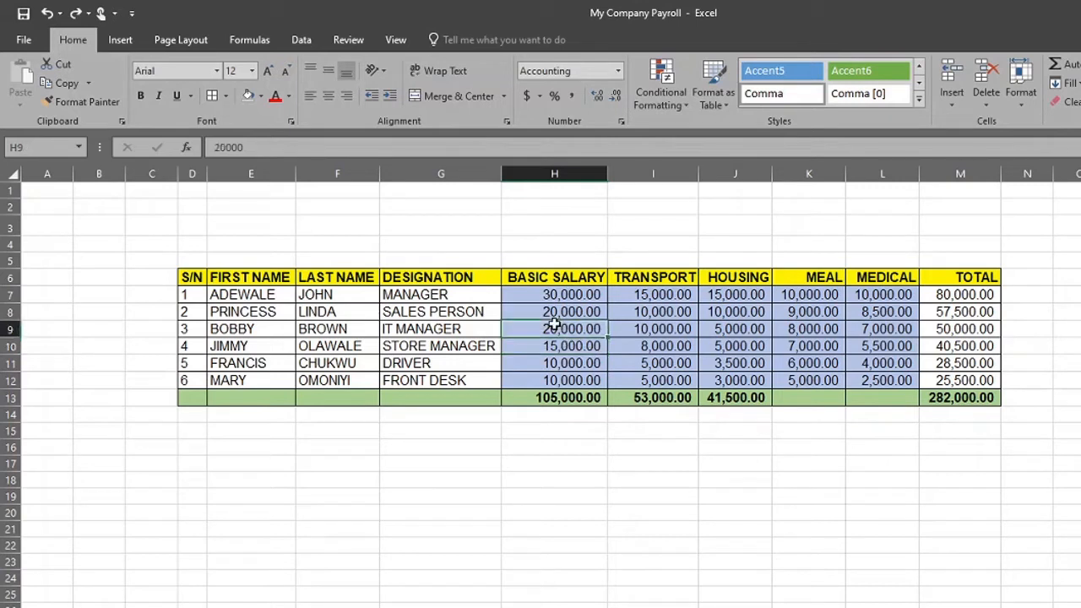
pyautogui.write('UJFFKDK')
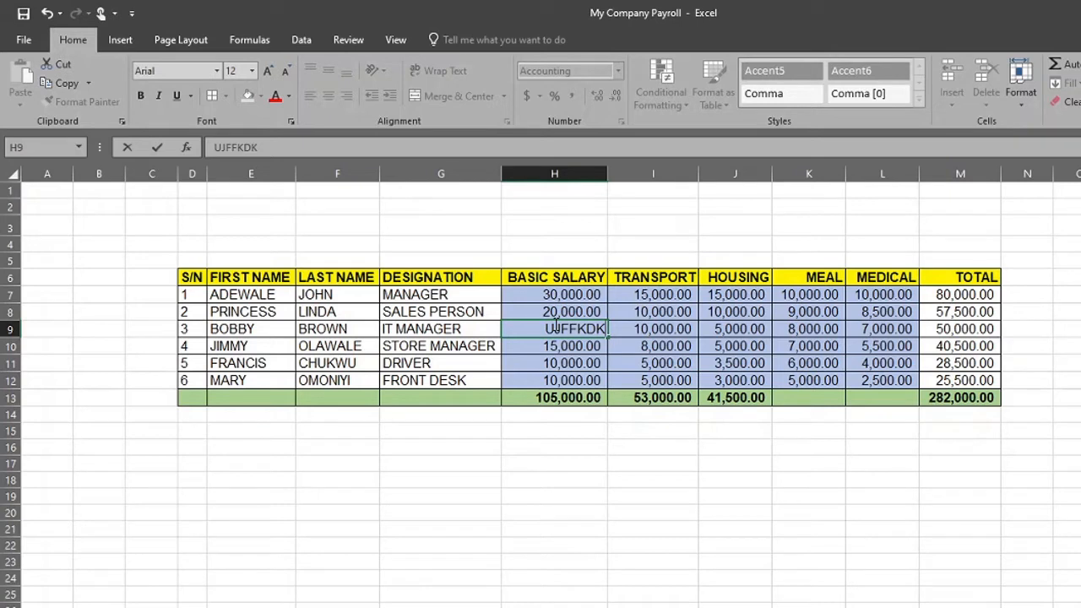
pyautogui.hotkey('ctrl', 'z')
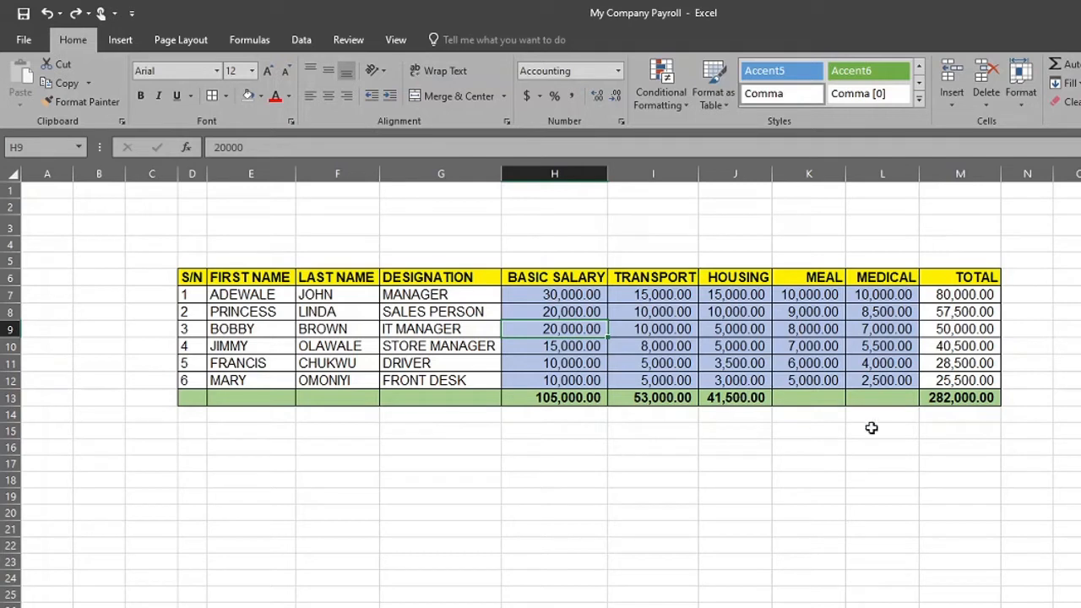
pyautogui.click(739, 395)
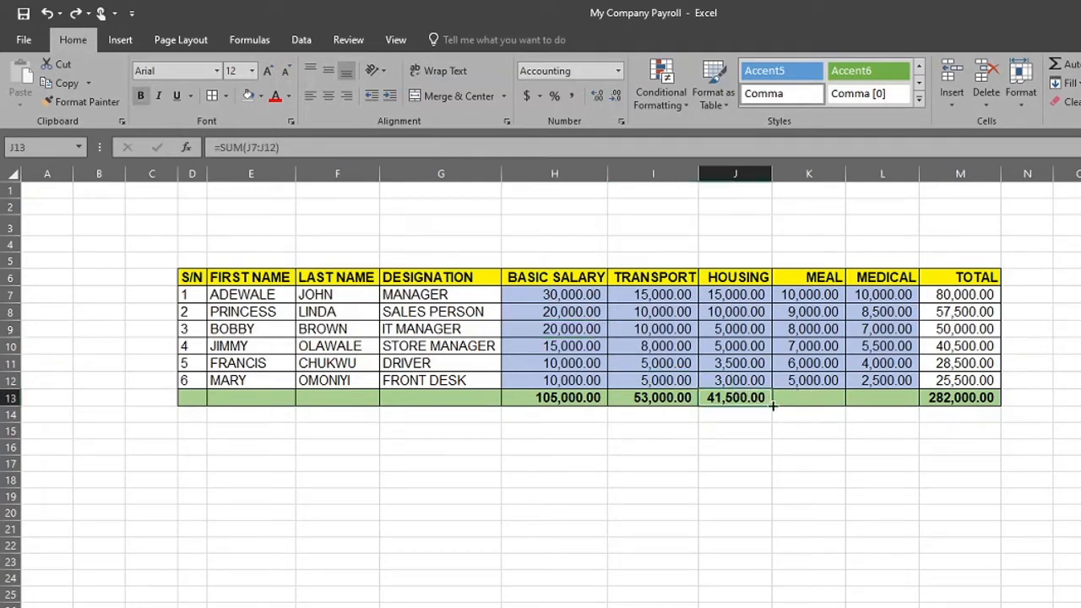
pyautogui.hotkey('ctrl', 'c')
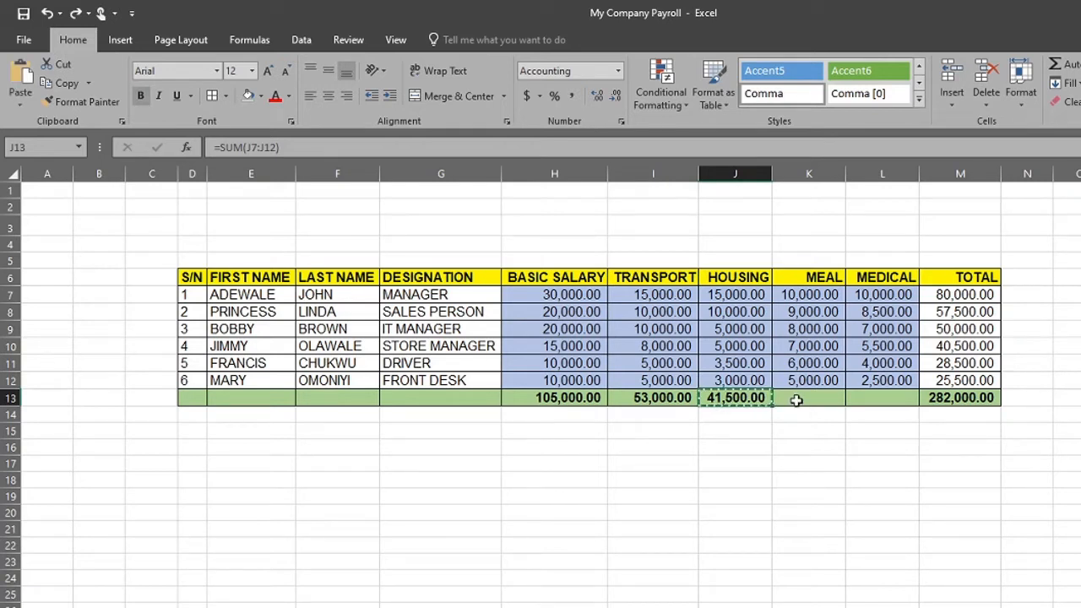
pyautogui.moveTo(796, 400); pyautogui.dragTo(856, 399)
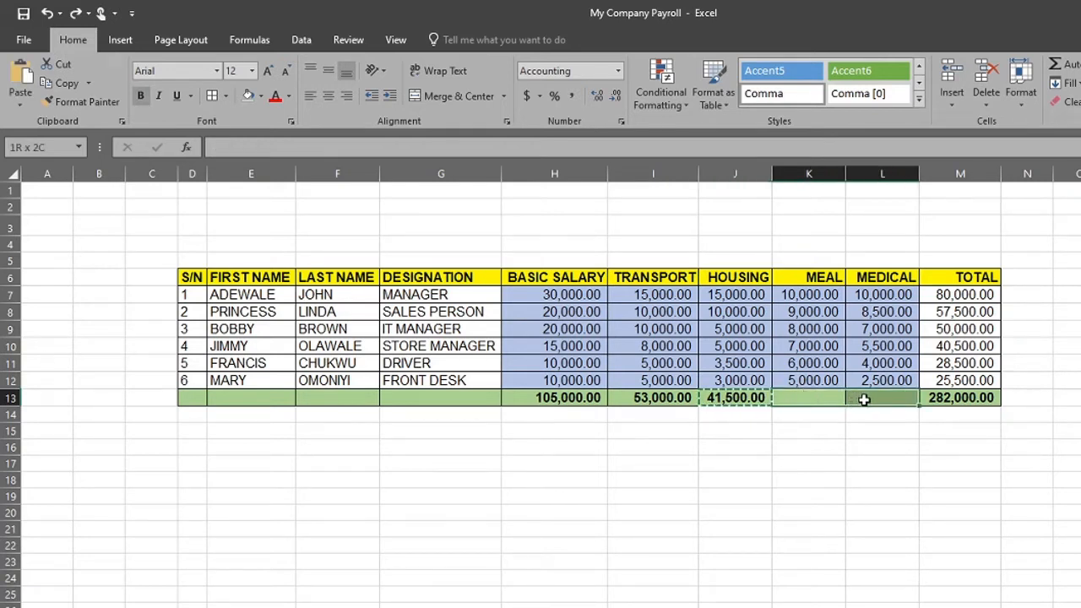
pyautogui.press('Escape')
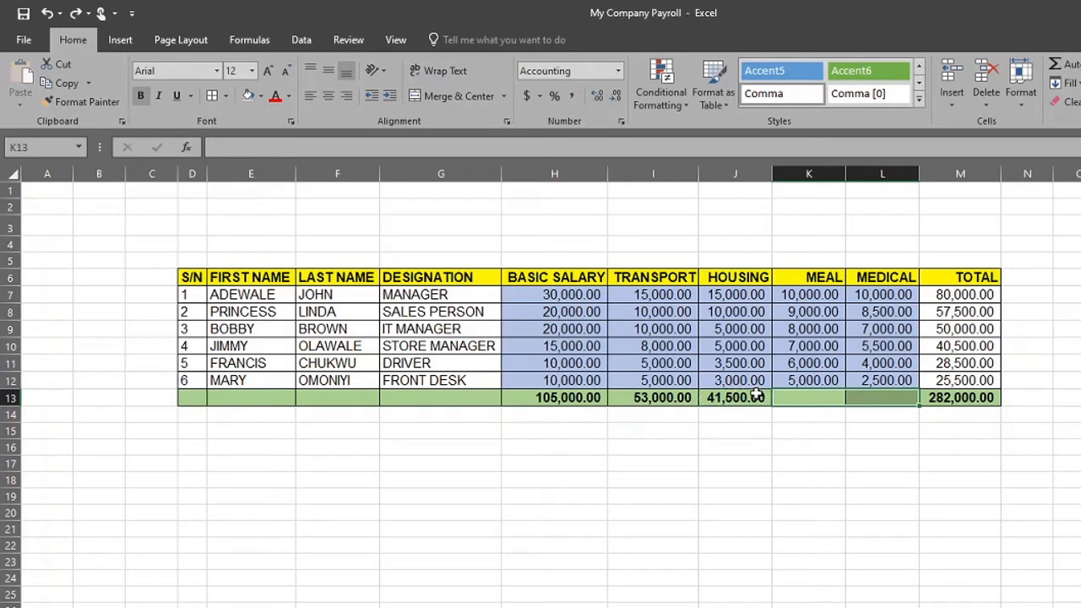
# Fill the HOUSING total formula from J13 across to K13:L13 to total the MEAL and MEDICAL columns
pyautogui.click(751, 396)
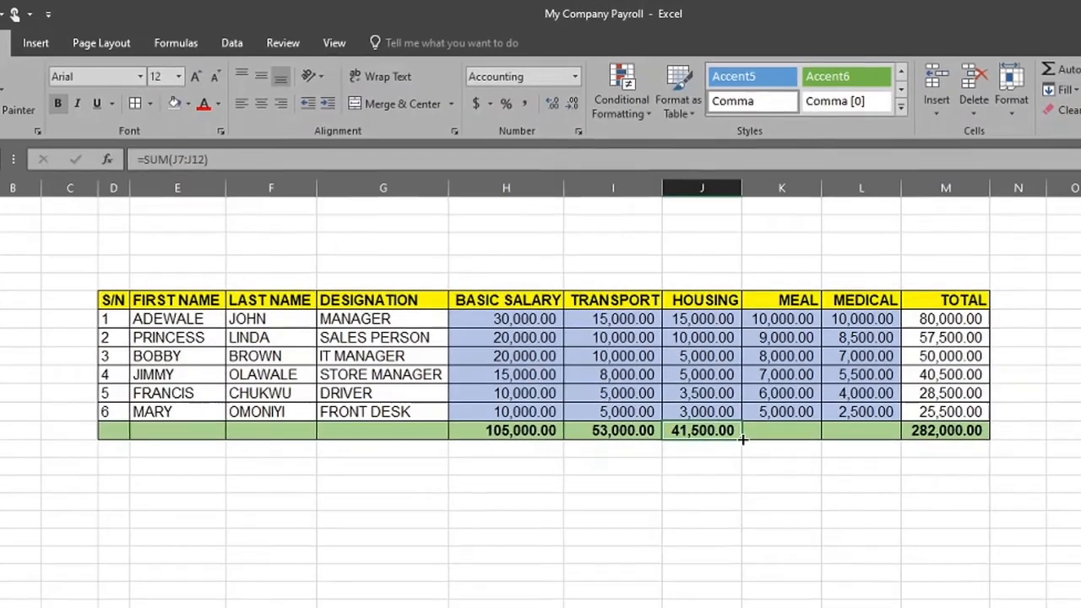
pyautogui.moveTo(713, 547); pyautogui.dragTo(900, 539)
pyautogui.moveTo(803, 439); pyautogui.dragTo(873, 442)
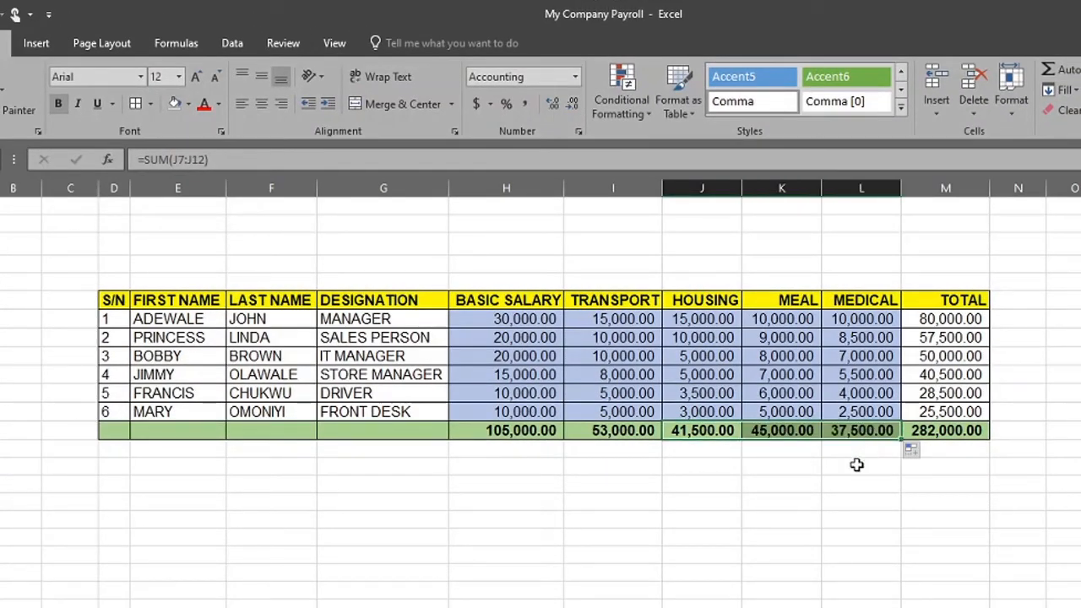
pyautogui.click(790, 481)
# Examine the SUM formulas in the MEAL and MEDICAL total cells K13 and L13 and the ranges they refer to
pyautogui.click(778, 432)
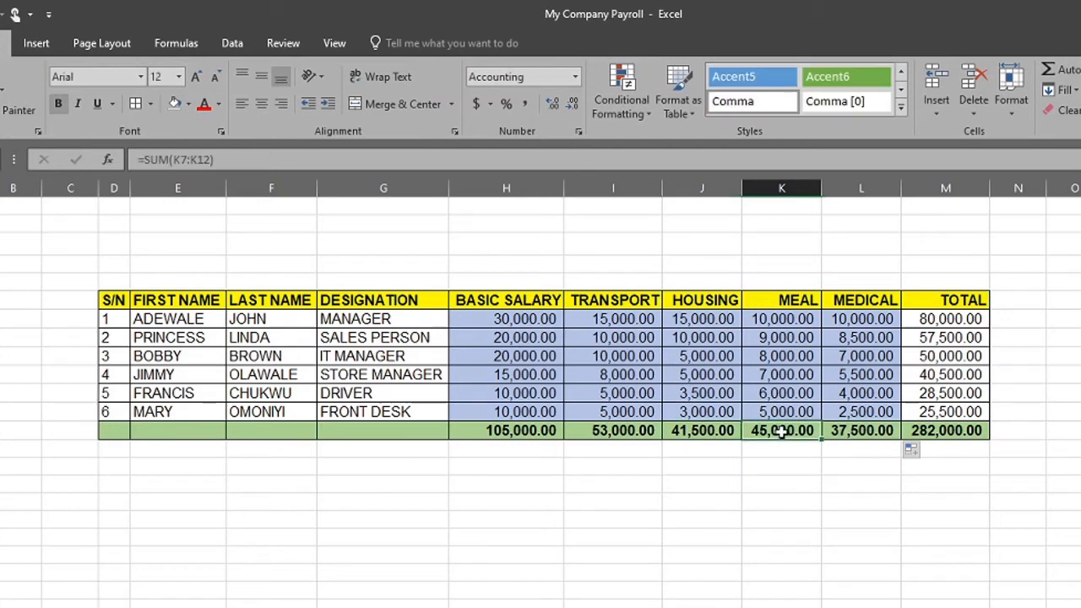
pyautogui.click(186, 162)
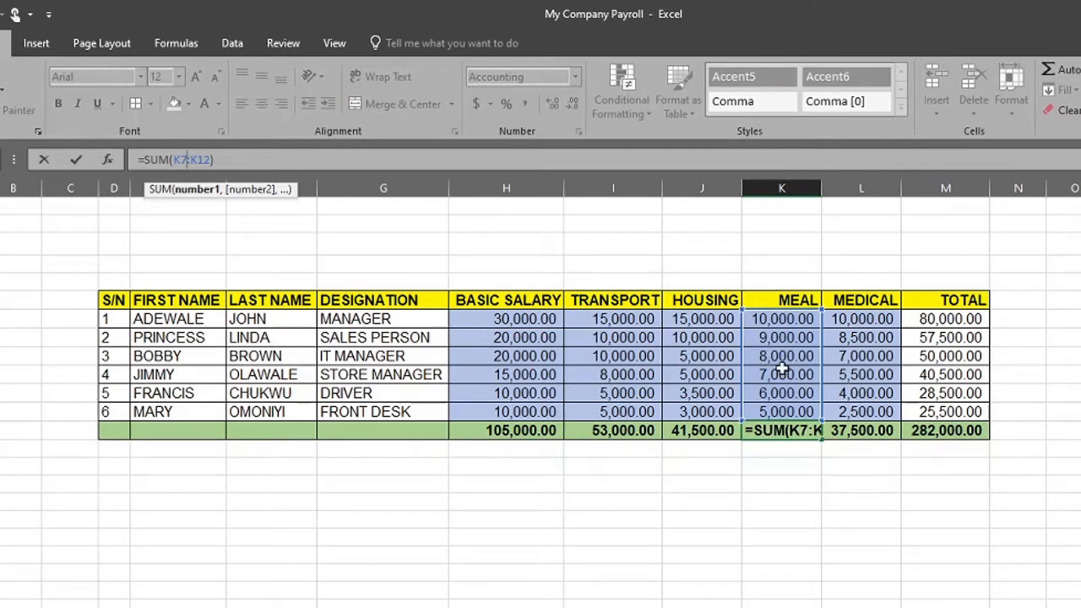
pyautogui.hotkey('ctrl', 'Return')
pyautogui.click(857, 432)
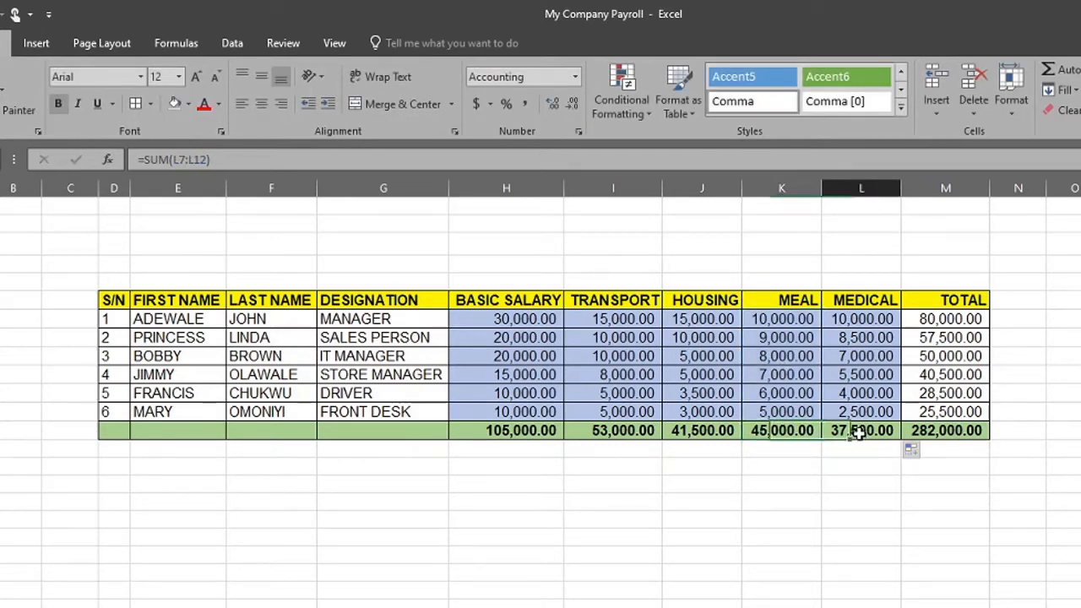
pyautogui.click(192, 159)
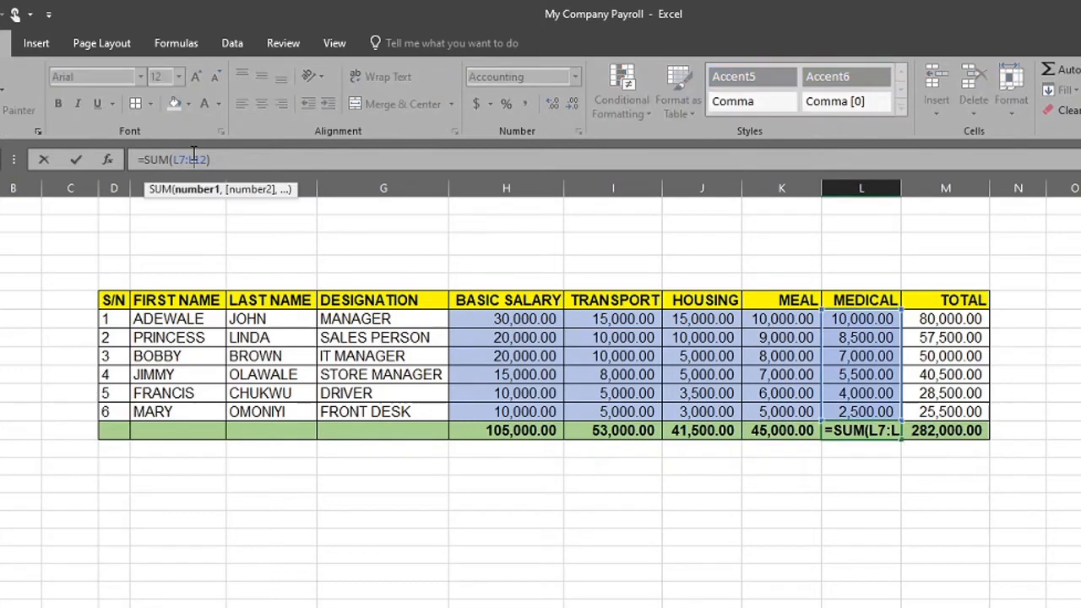
pyautogui.hotkey('ctrl', 'Return')
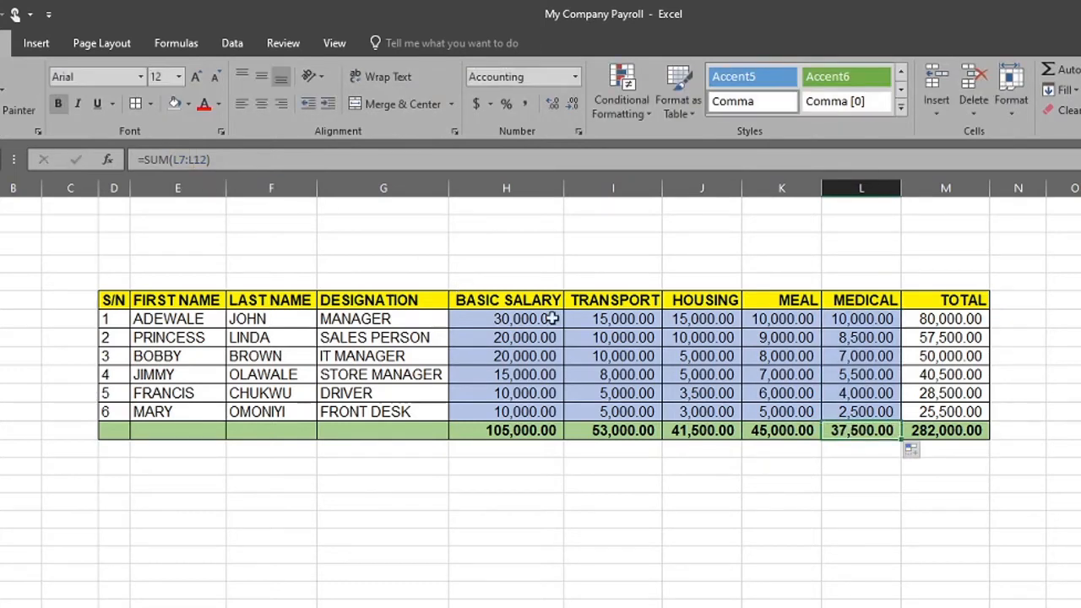
pyautogui.click(779, 519)
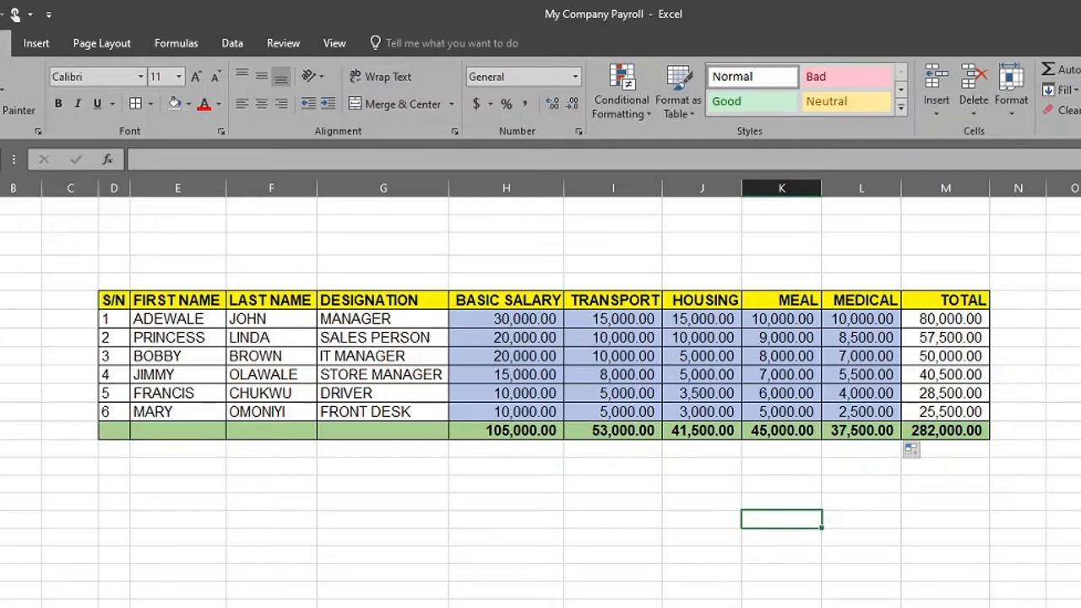
pyautogui.click(1, 431)
pyautogui.click(2, 319)
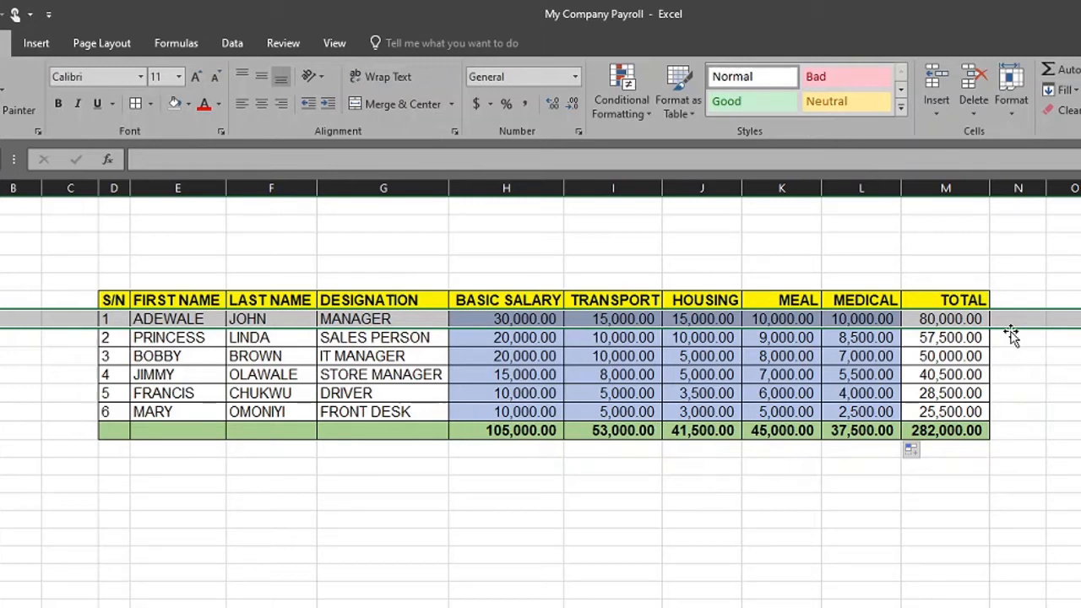
pyautogui.click(963, 188)
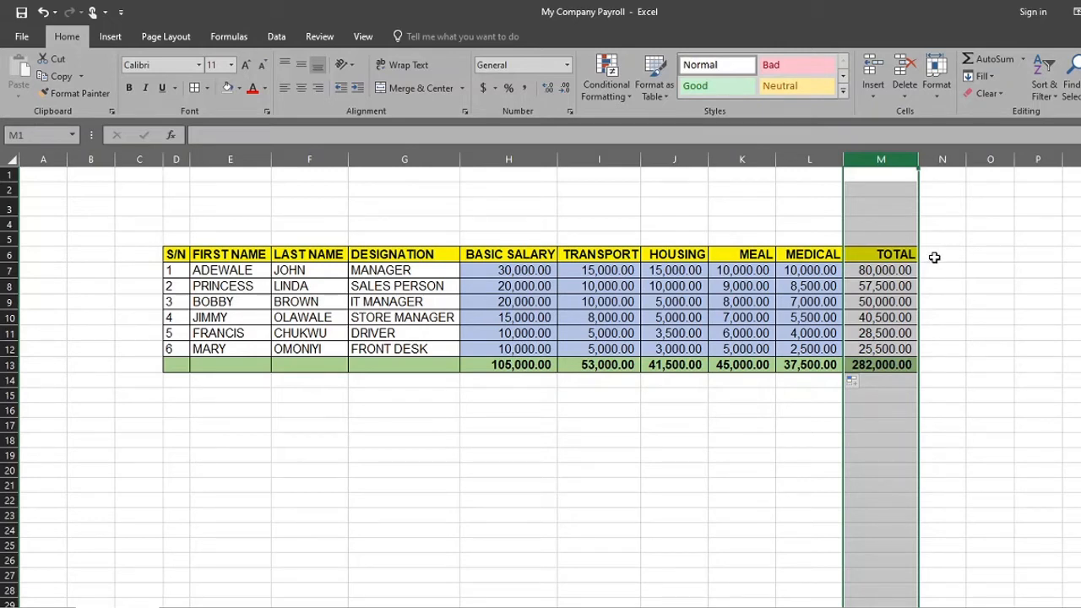
pyautogui.click(981, 251)
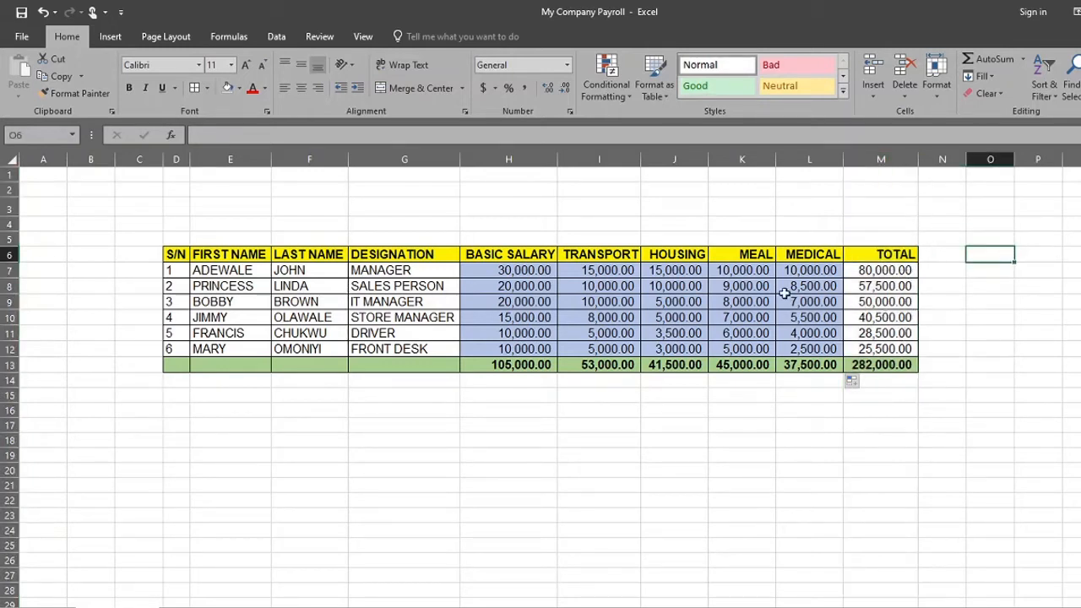
# Fill the pay amounts in H7:L12 with the lightest theme blue
pyautogui.click(511, 276)
pyautogui.moveTo(512, 276); pyautogui.dragTo(791, 347)
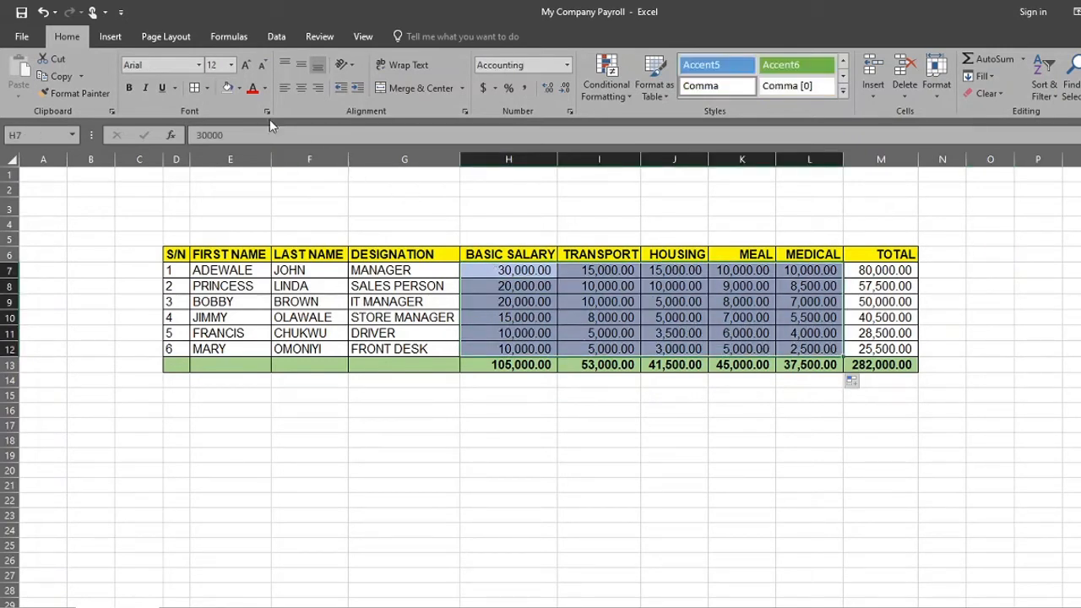
pyautogui.click(576, 439)
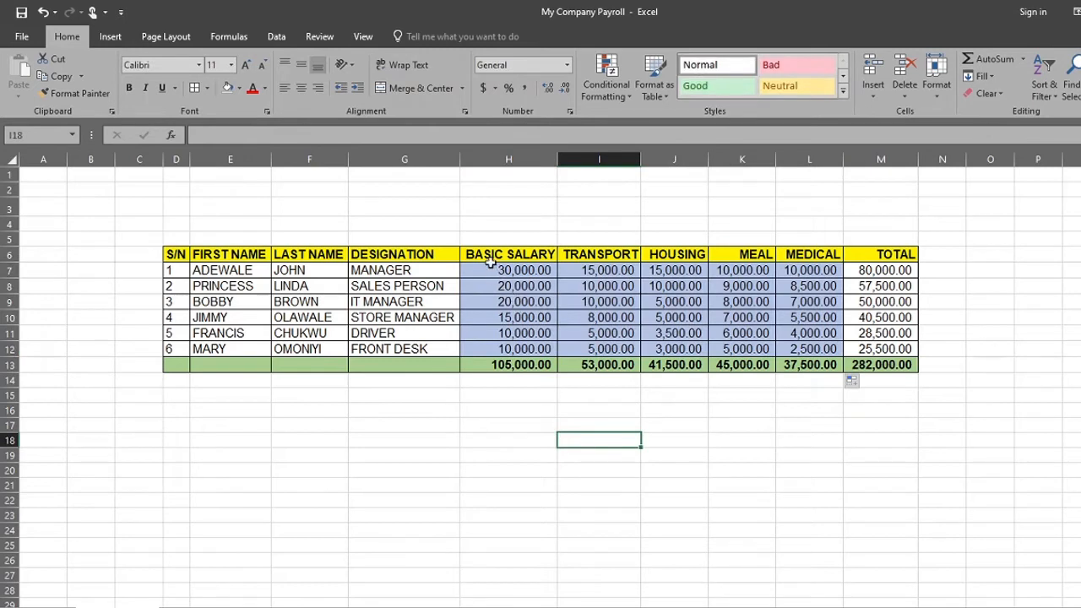
pyautogui.moveTo(490, 263); pyautogui.dragTo(804, 353)
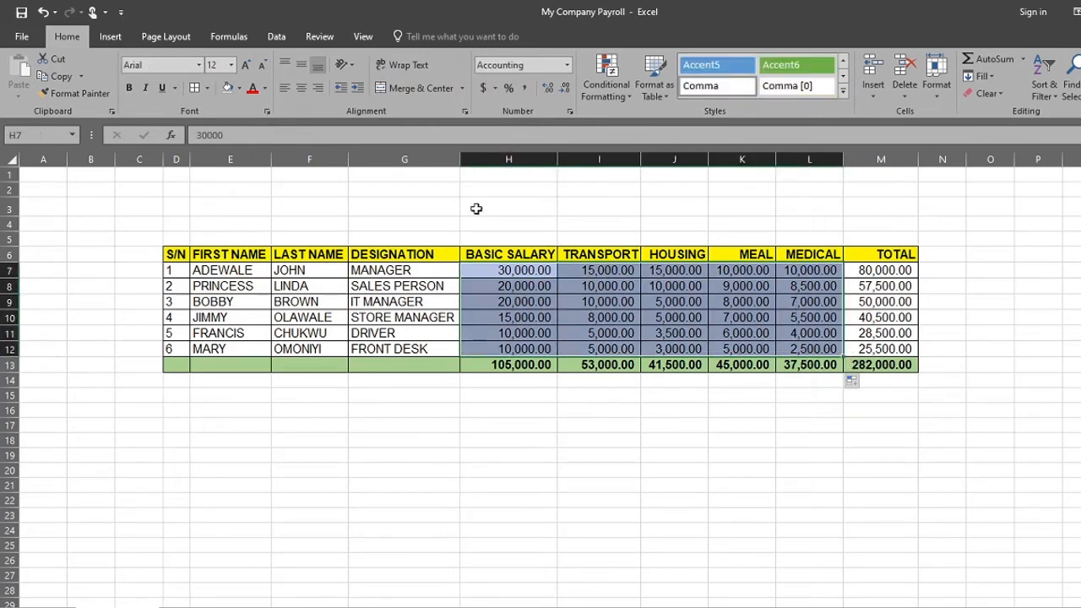
pyautogui.click(240, 88)
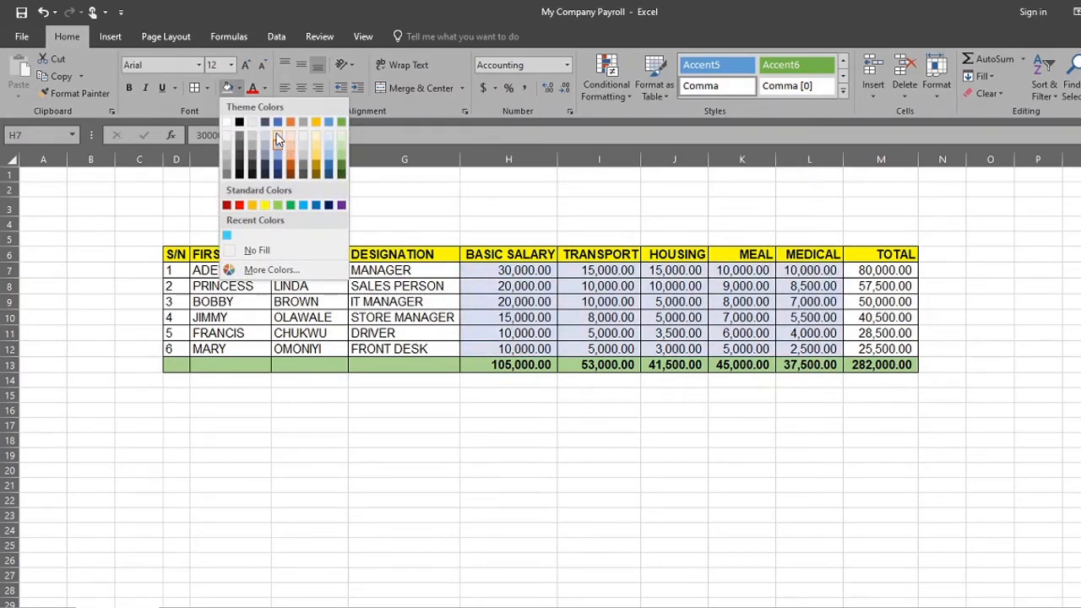
pyautogui.click(279, 139)
pyautogui.click(618, 439)
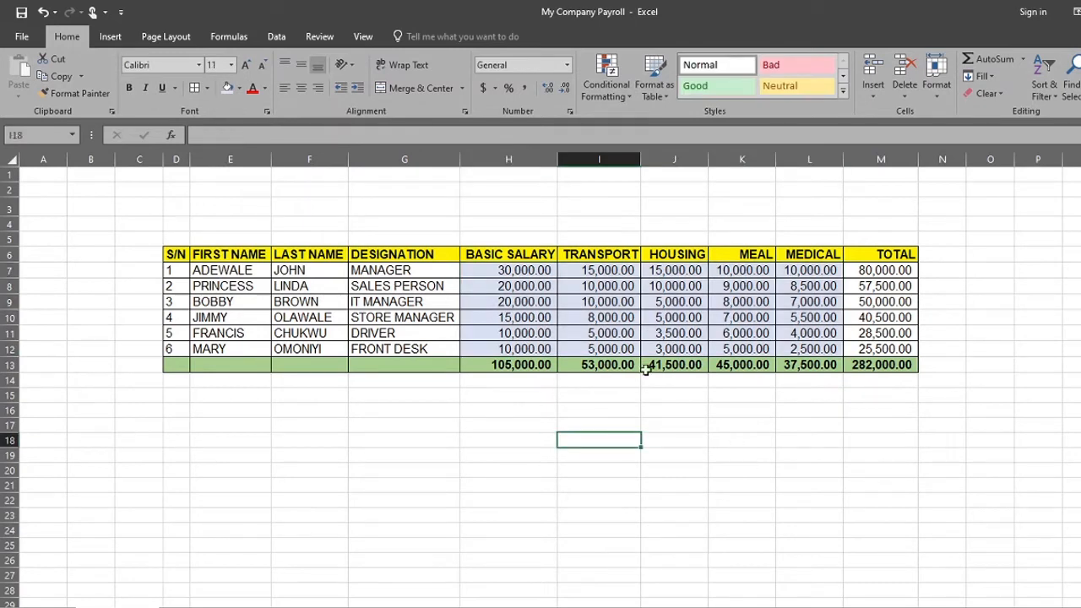
pyautogui.moveTo(469, 269); pyautogui.dragTo(789, 360)
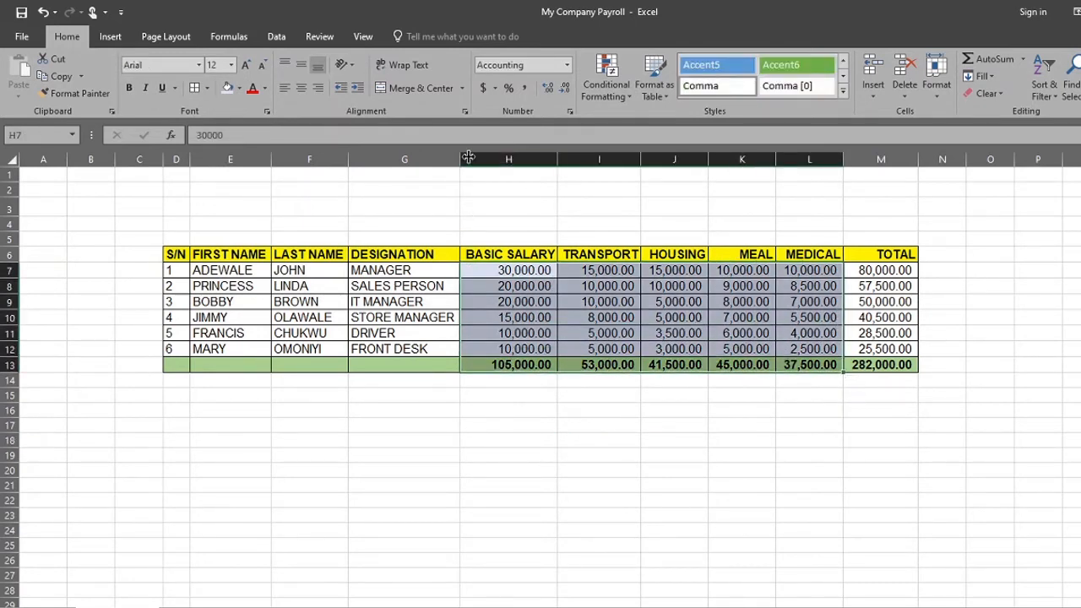
pyautogui.click(240, 87)
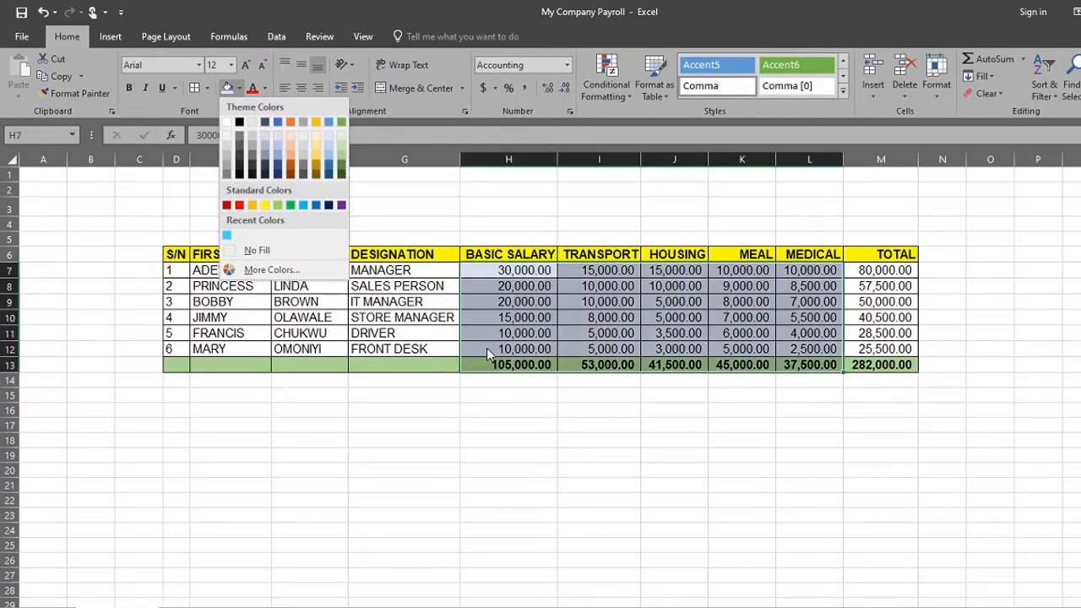
pyautogui.click(550, 431)
# Fill the pay amounts in H7:L12 with the lightest blue-gray theme colour
pyautogui.click(474, 272)
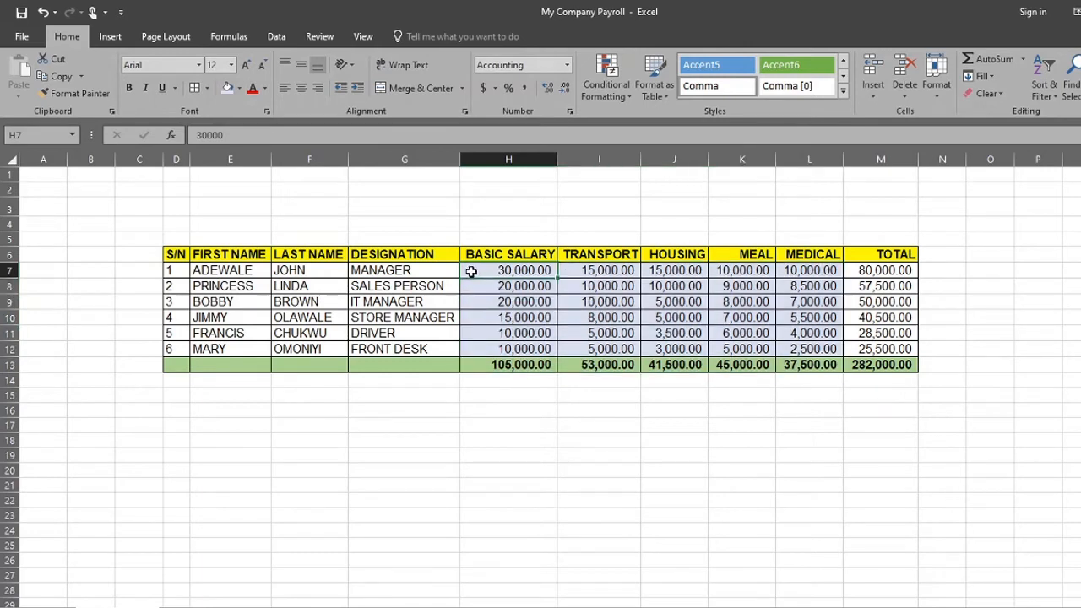
pyautogui.moveTo(474, 272); pyautogui.dragTo(796, 348)
pyautogui.click(239, 88)
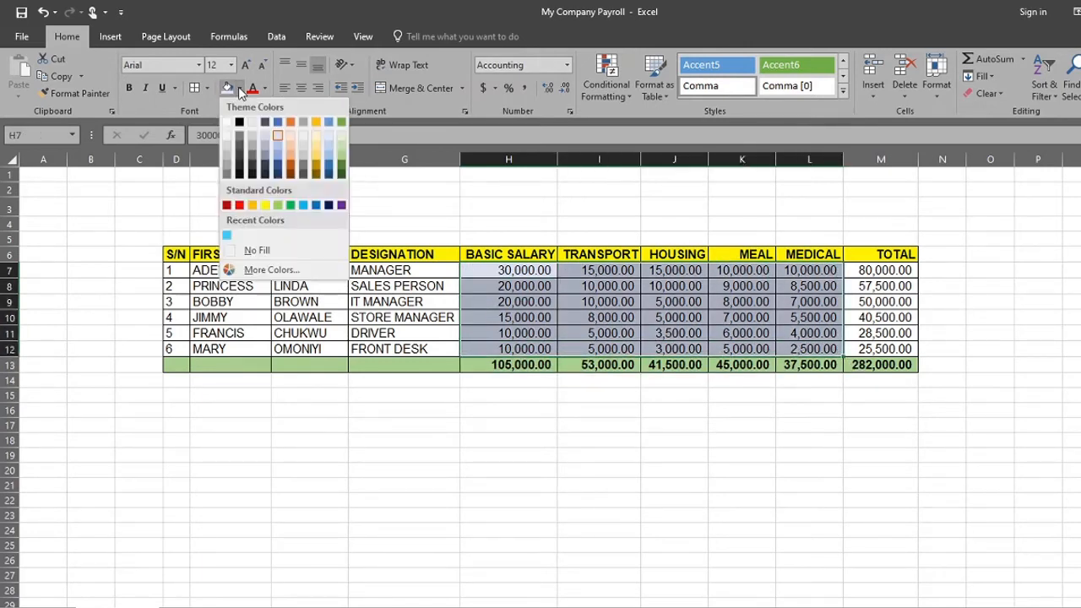
pyautogui.click(266, 140)
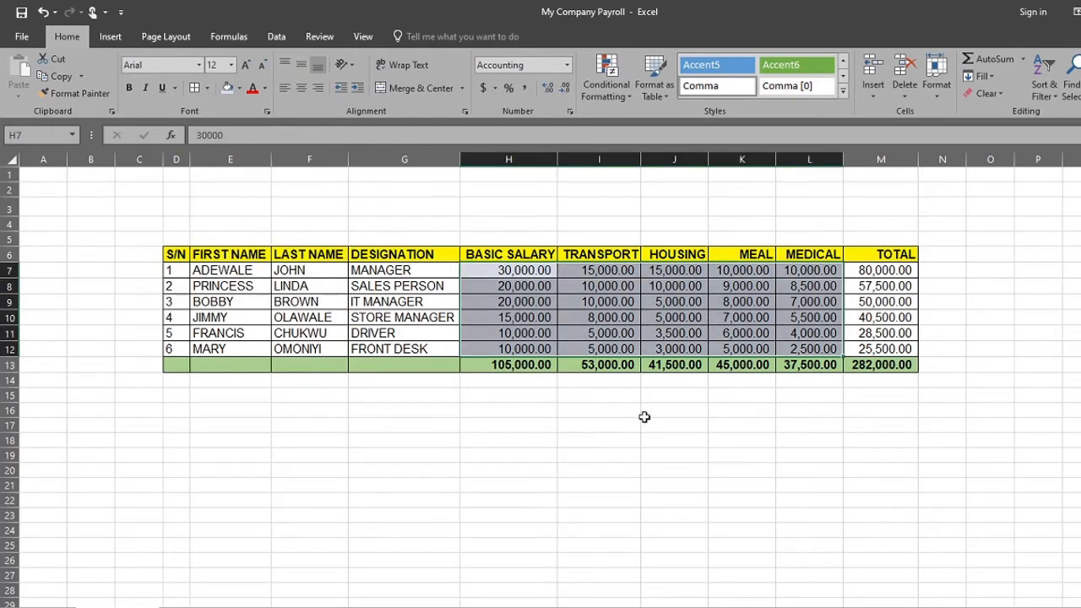
pyautogui.click(731, 472)
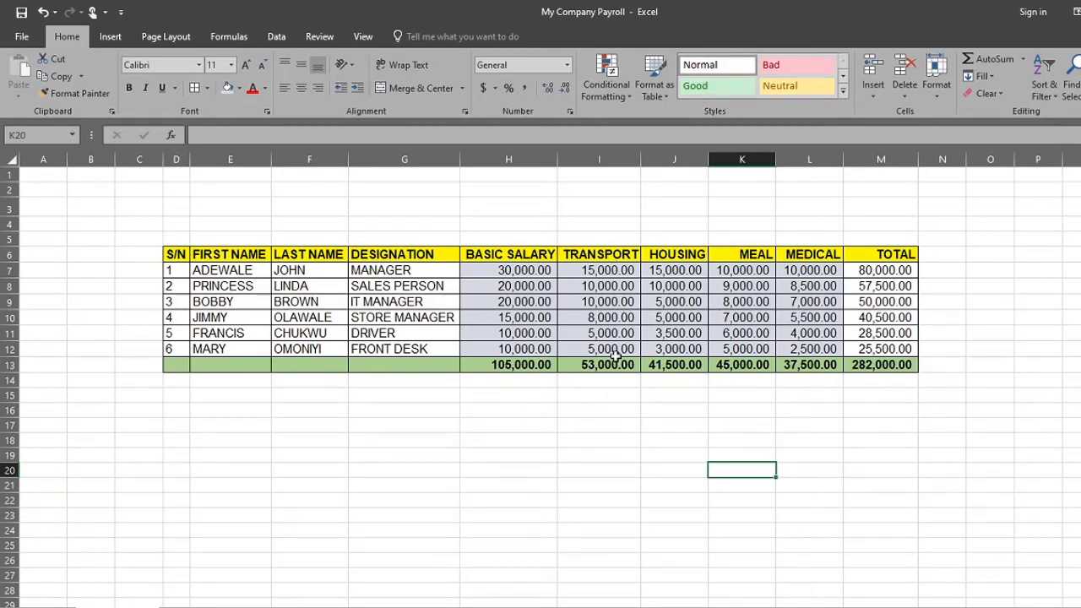
# Colour the totals in H13:M13 red and set their font colour back to Automatic
pyautogui.moveTo(482, 364); pyautogui.dragTo(895, 368)
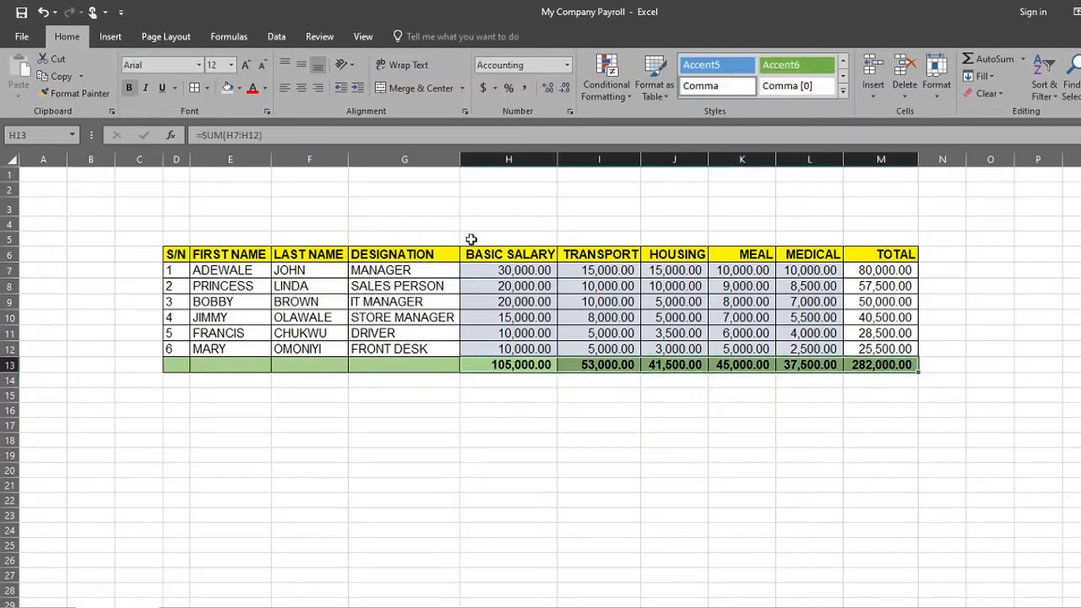
pyautogui.click(251, 88)
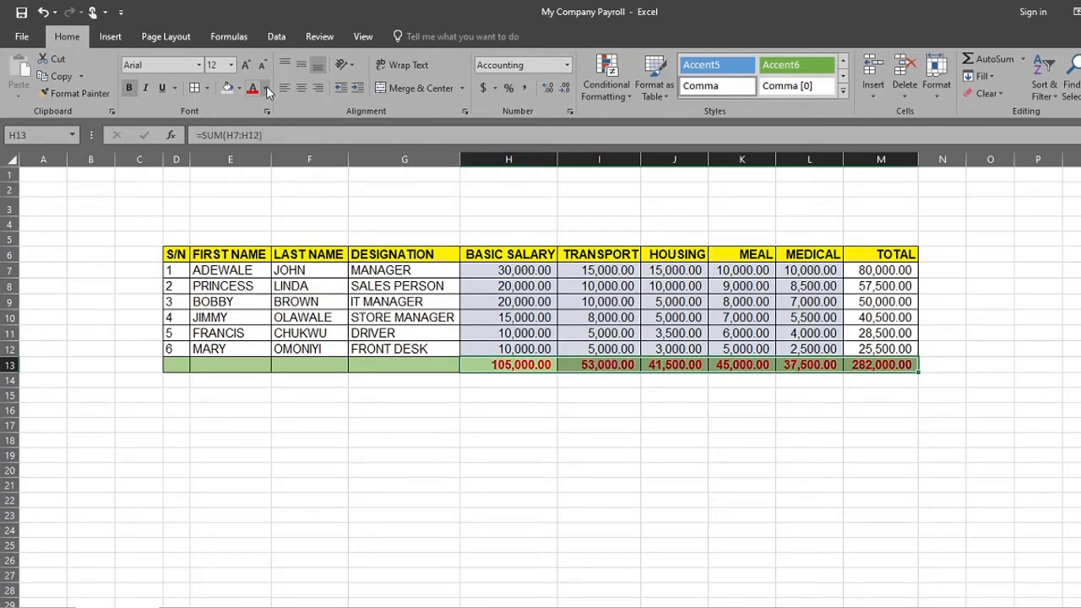
pyautogui.click(265, 88)
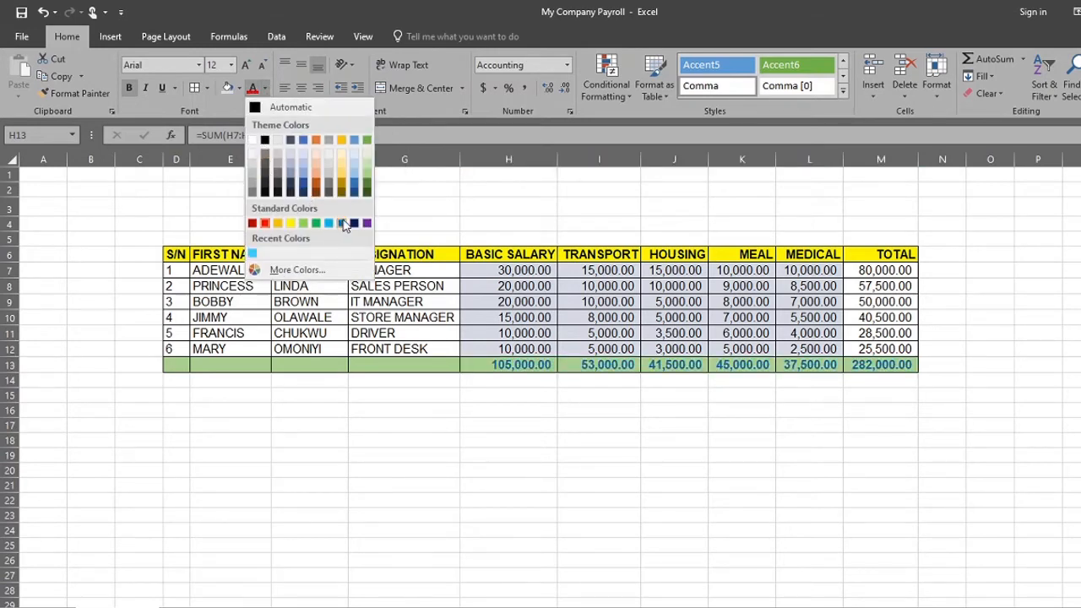
pyautogui.click(261, 107)
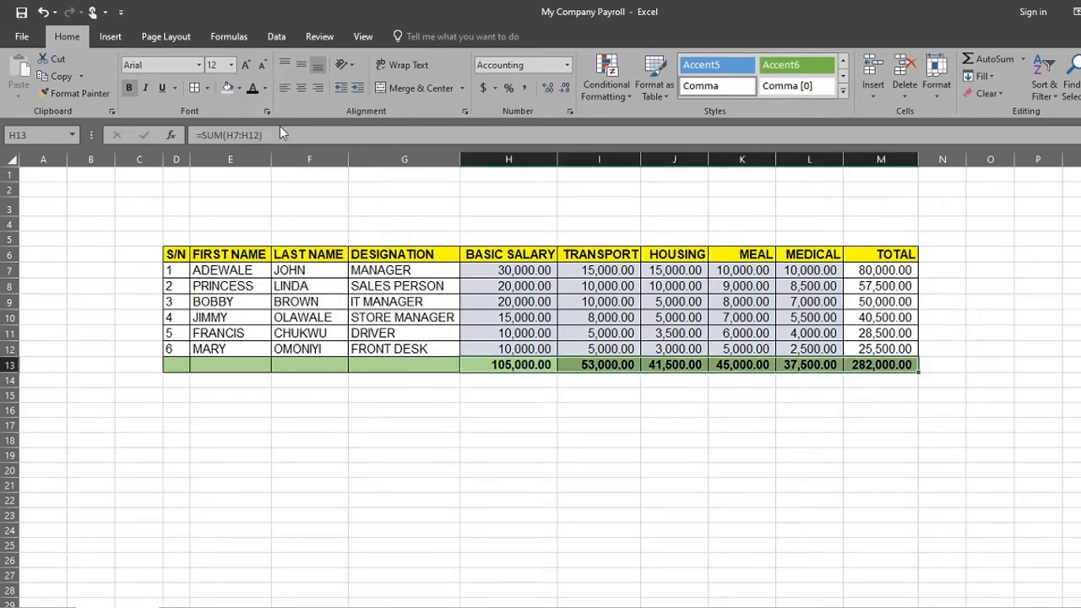
pyautogui.click(700, 472)
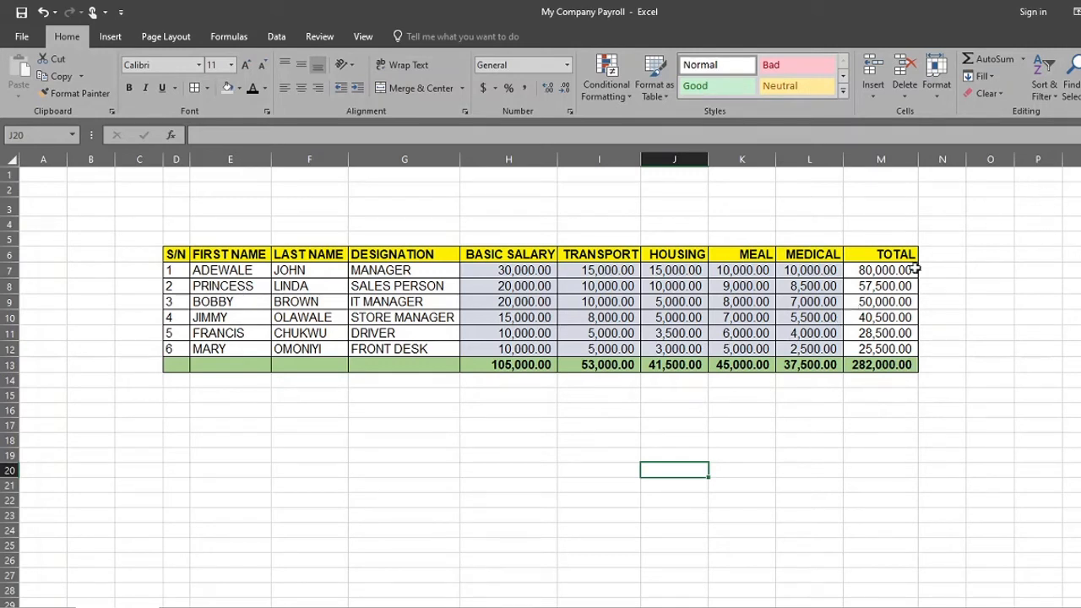
pyautogui.click(944, 253)
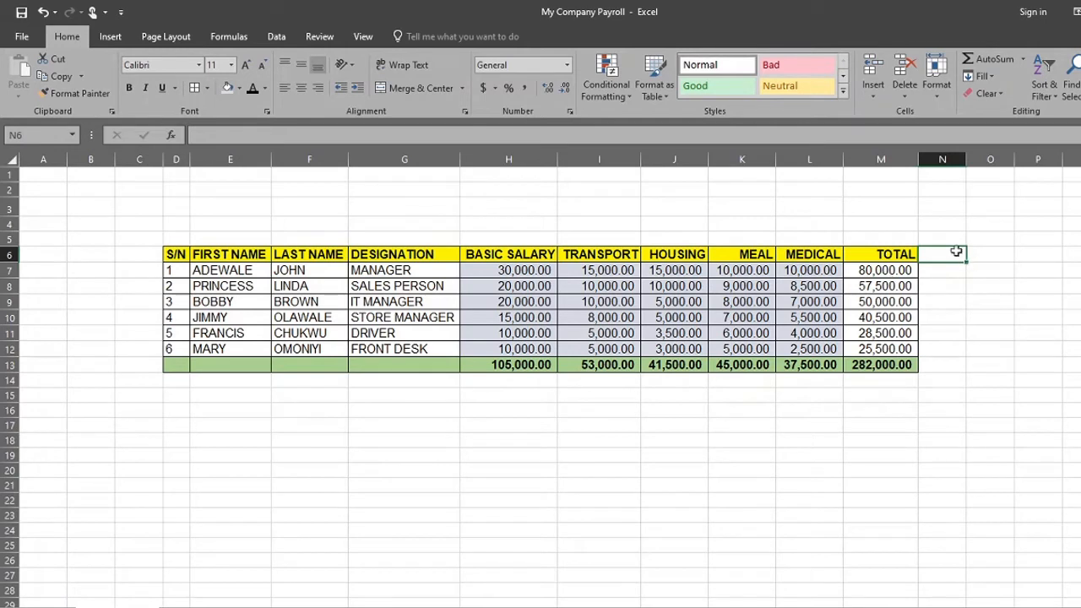
pyautogui.click(875, 160)
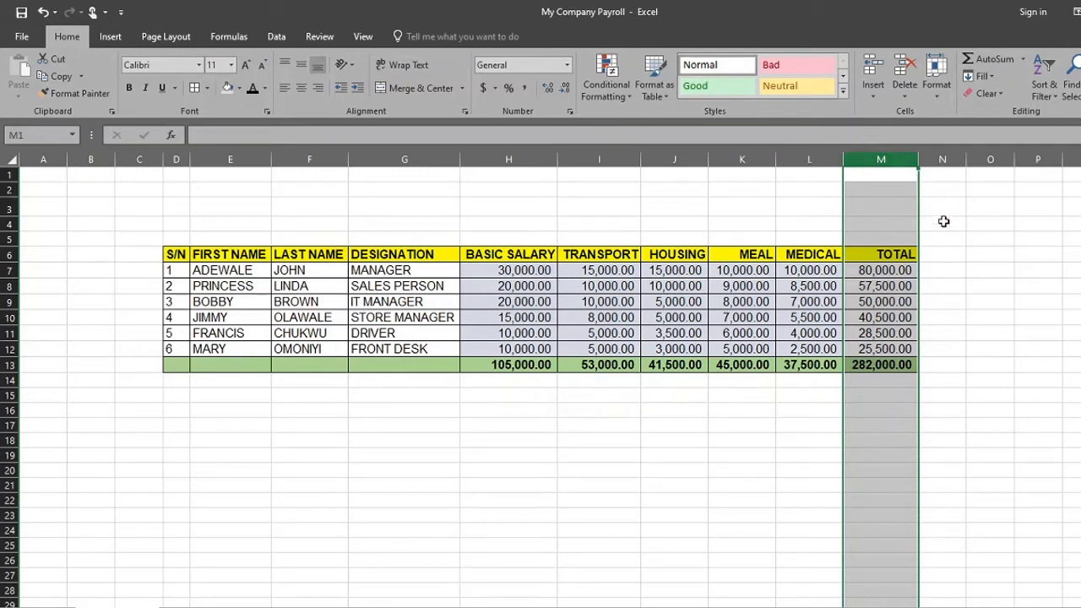
pyautogui.click(932, 253)
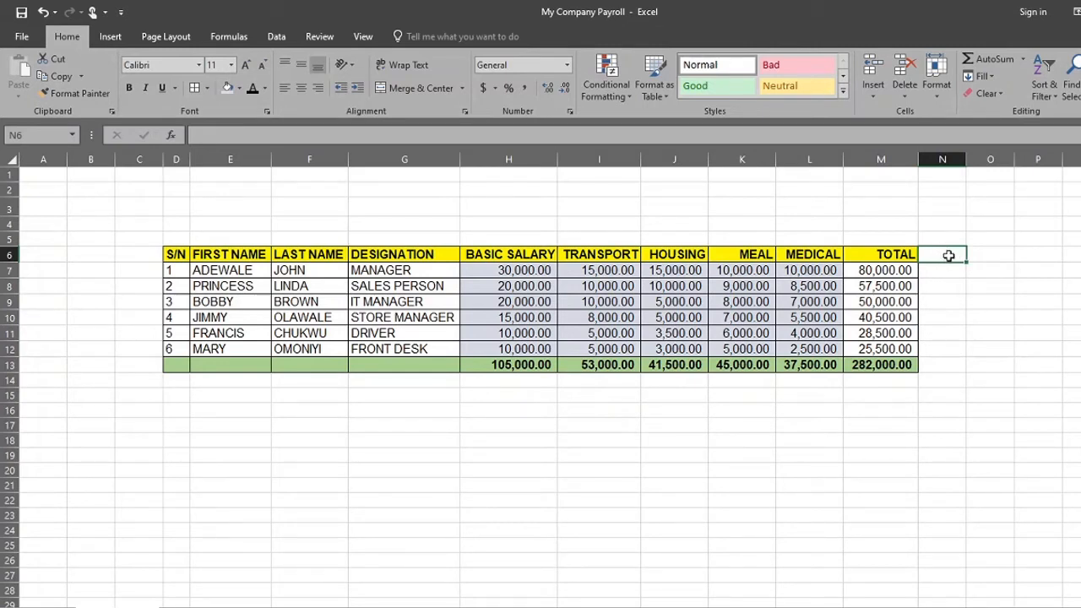
pyautogui.click(940, 158)
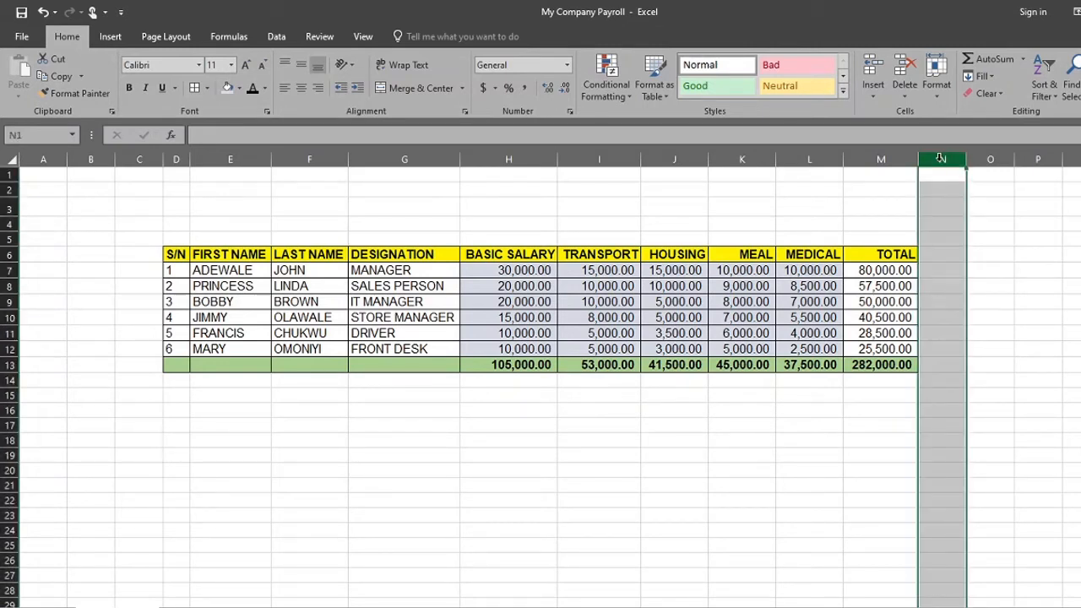
# Enter the column header NET in cell O6 of the payroll table
pyautogui.click(991, 258)
pyautogui.write('NET')
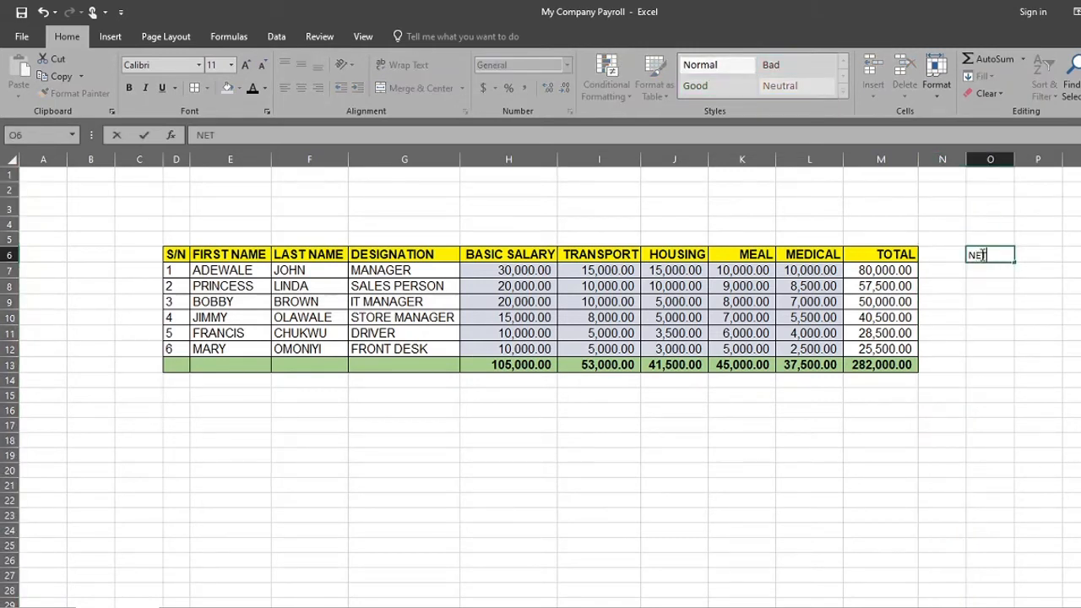
pyautogui.press('Return')
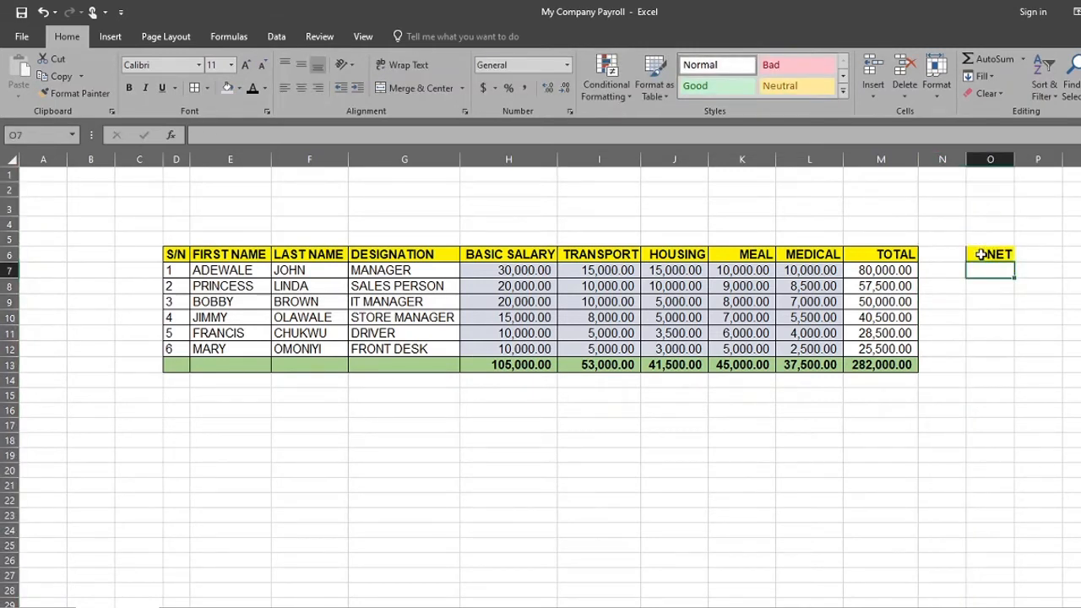
pyautogui.click(955, 320)
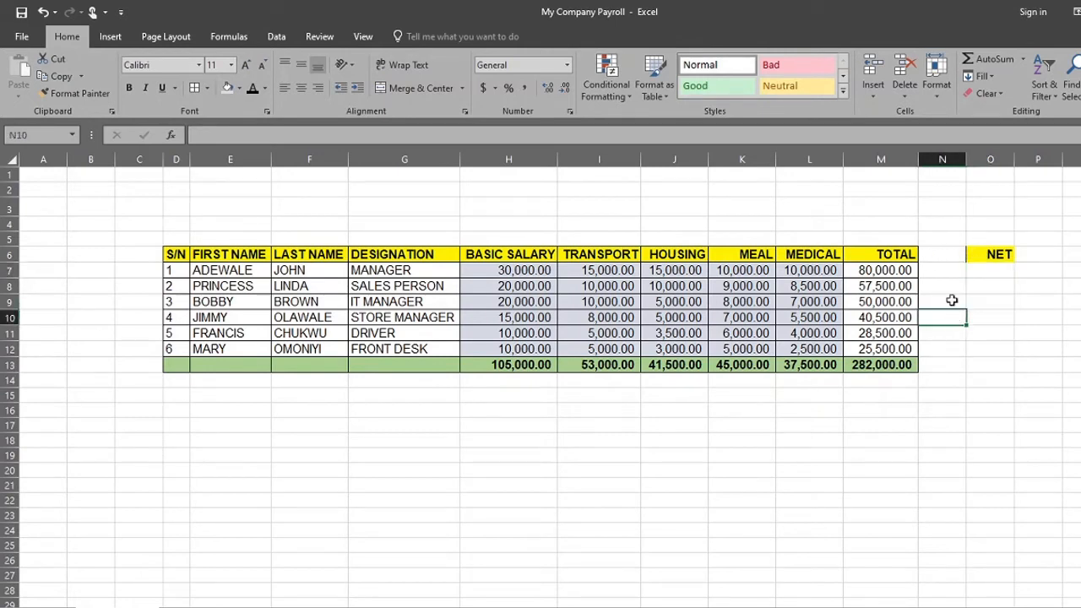
# Enter the column header DEDUCTION in cell N6, between TOTAL and NET
pyautogui.click(943, 254)
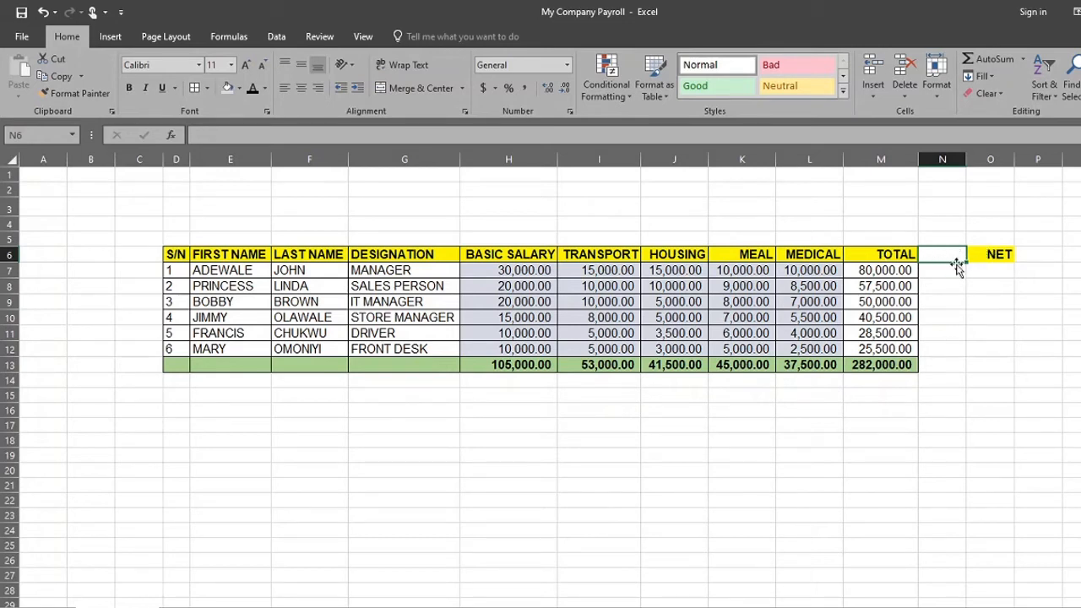
pyautogui.write('D')
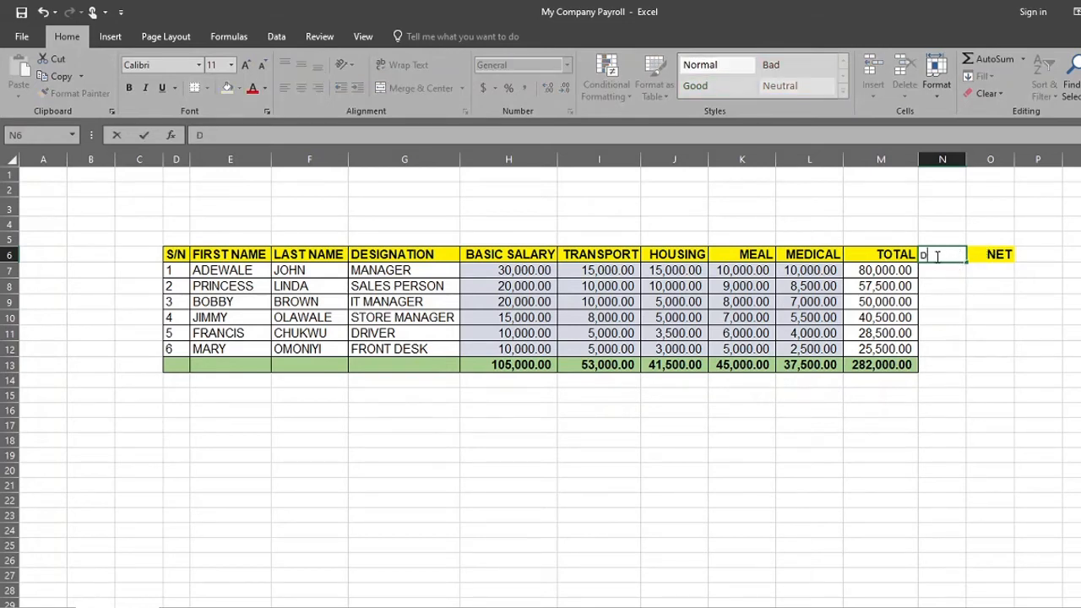
pyautogui.write('EDUCTION')
pyautogui.press('Return')
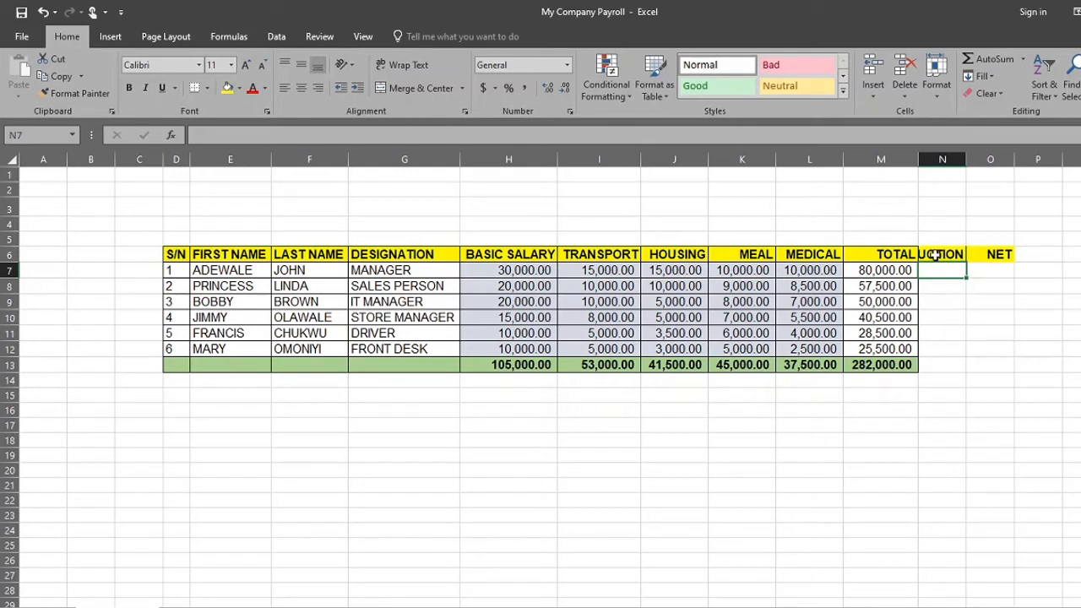
# Autofit the DEDUCTION and NET columns to their headers and widen the NET column slightly
pyautogui.doubleClick(965, 159)
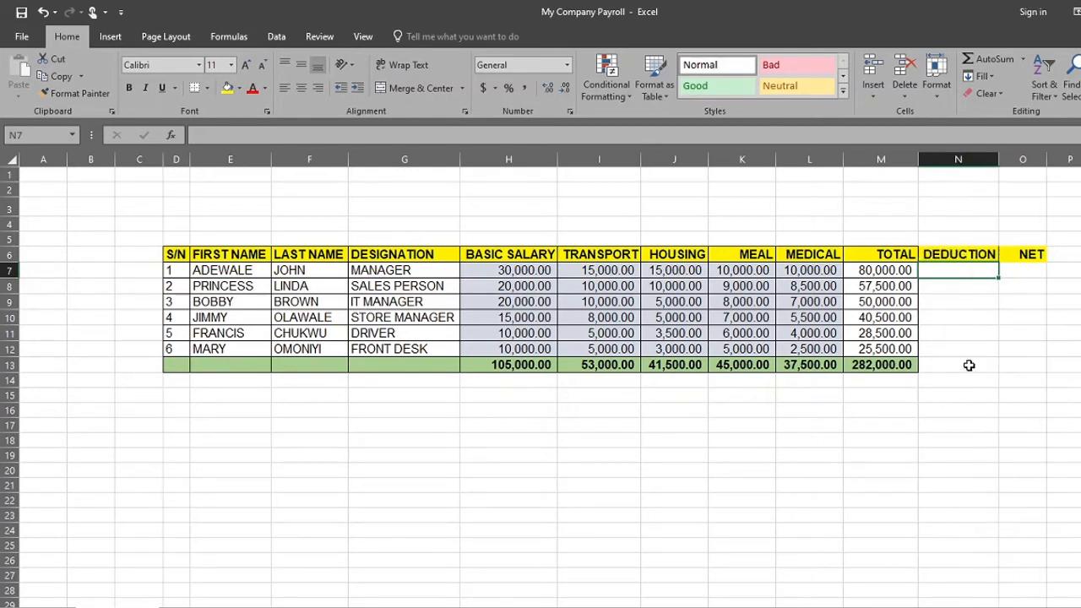
pyautogui.doubleClick(1052, 159)
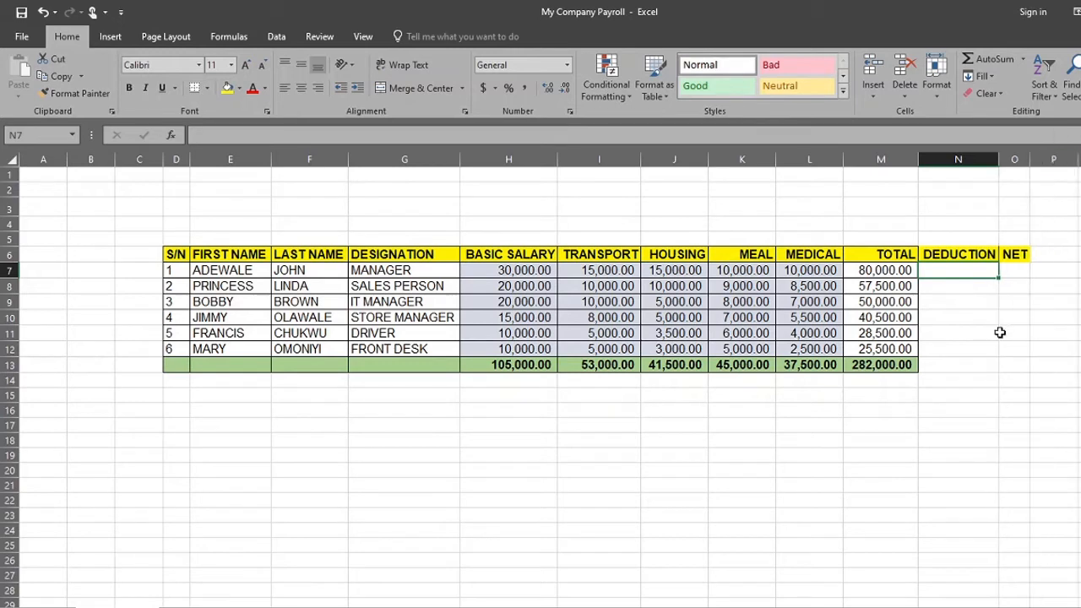
pyautogui.click(1018, 363)
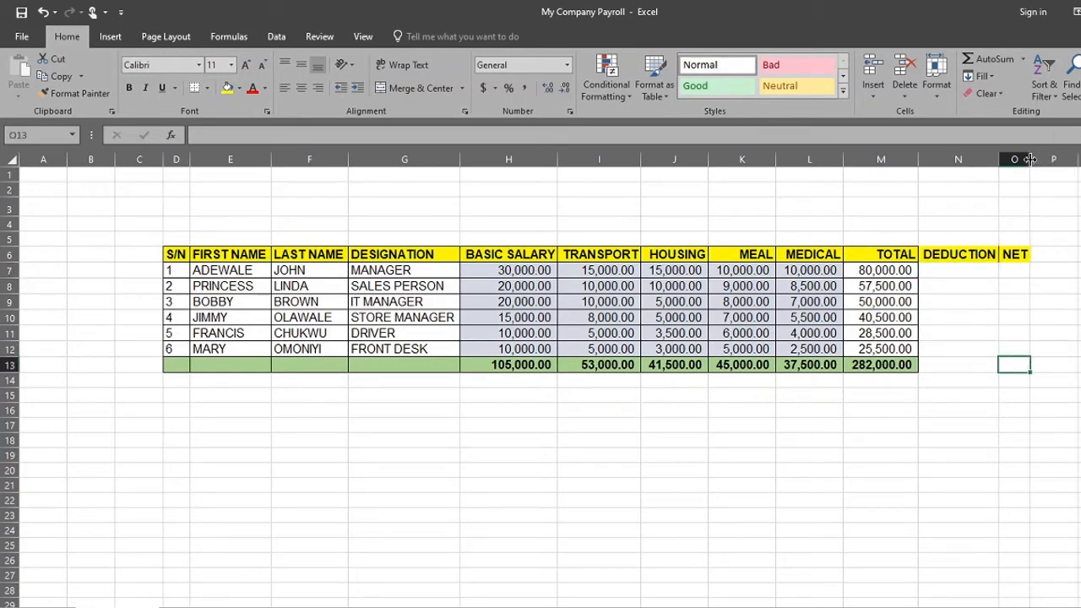
pyautogui.moveTo(1029, 159); pyautogui.dragTo(1053, 159)
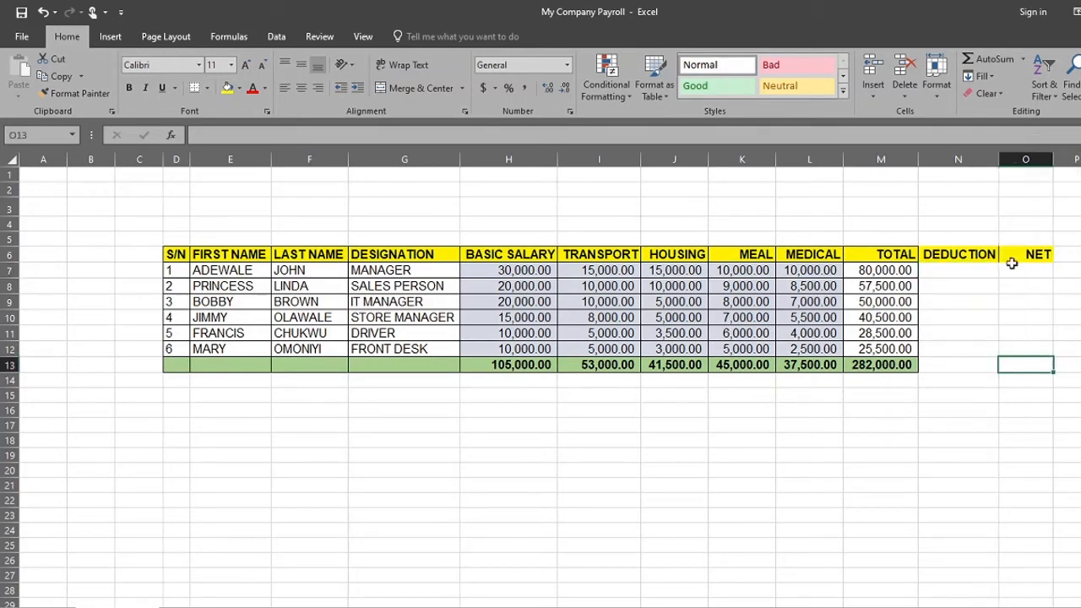
pyautogui.click(960, 298)
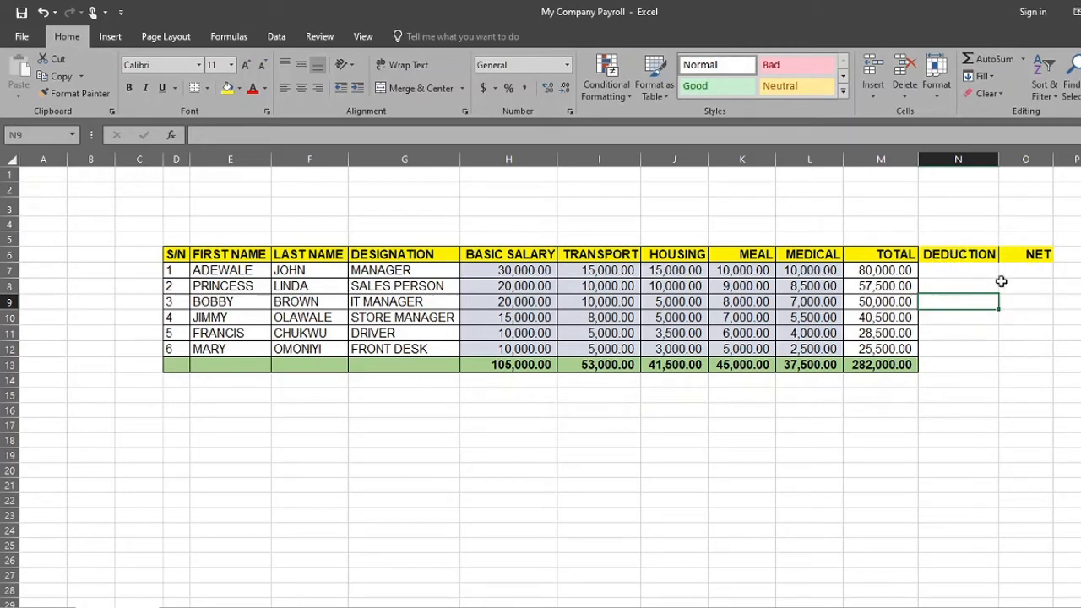
pyautogui.click(952, 270)
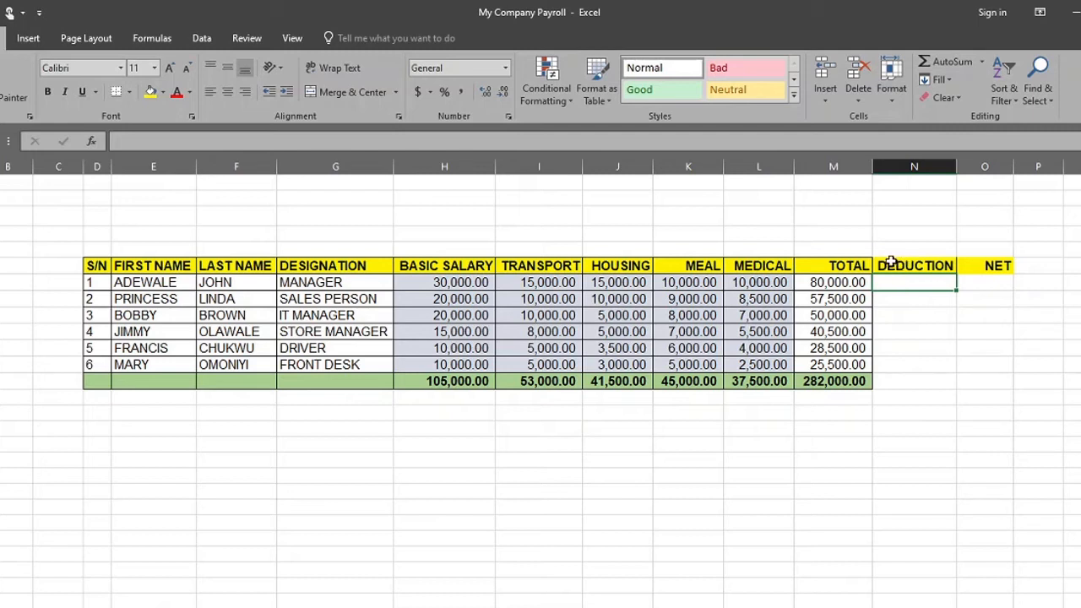
# Apply all borders to the DEDUCTION and NET cells N6:O13
pyautogui.moveTo(893, 263); pyautogui.dragTo(980, 380)
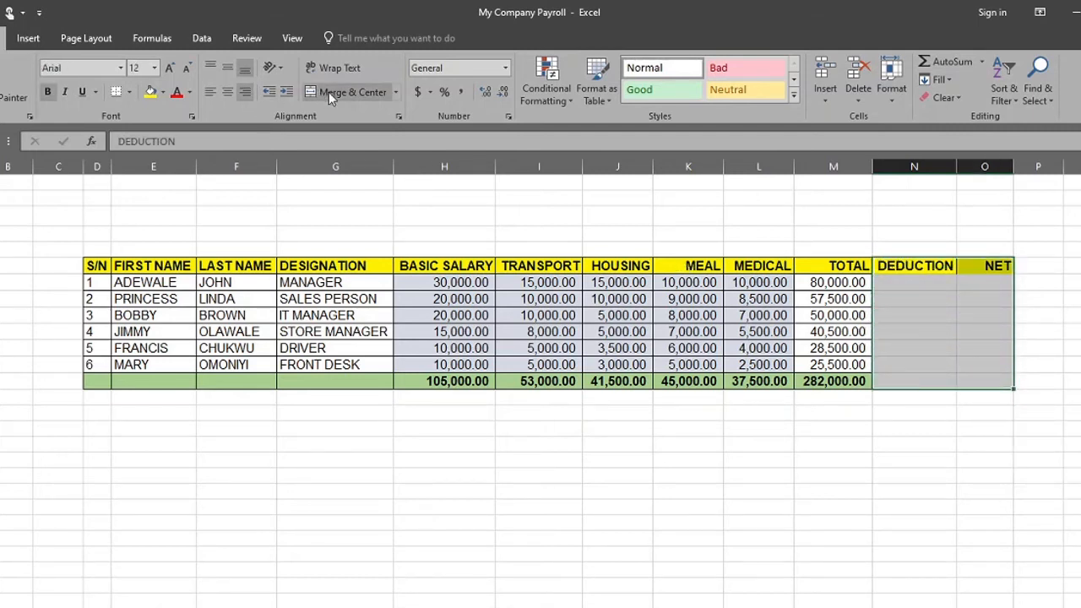
pyautogui.click(128, 92)
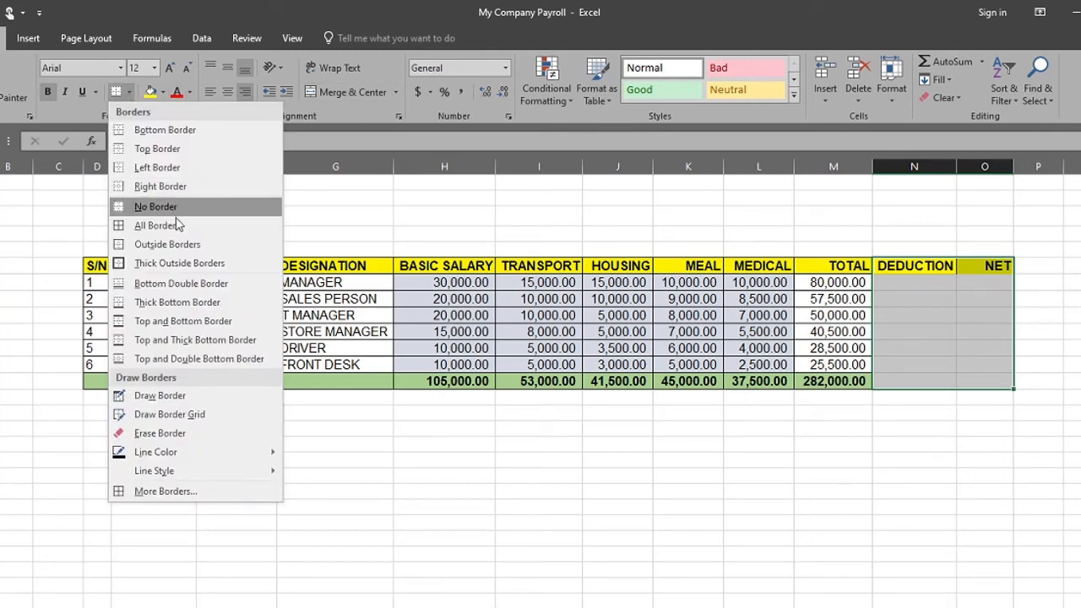
pyautogui.click(156, 225)
pyautogui.click(919, 467)
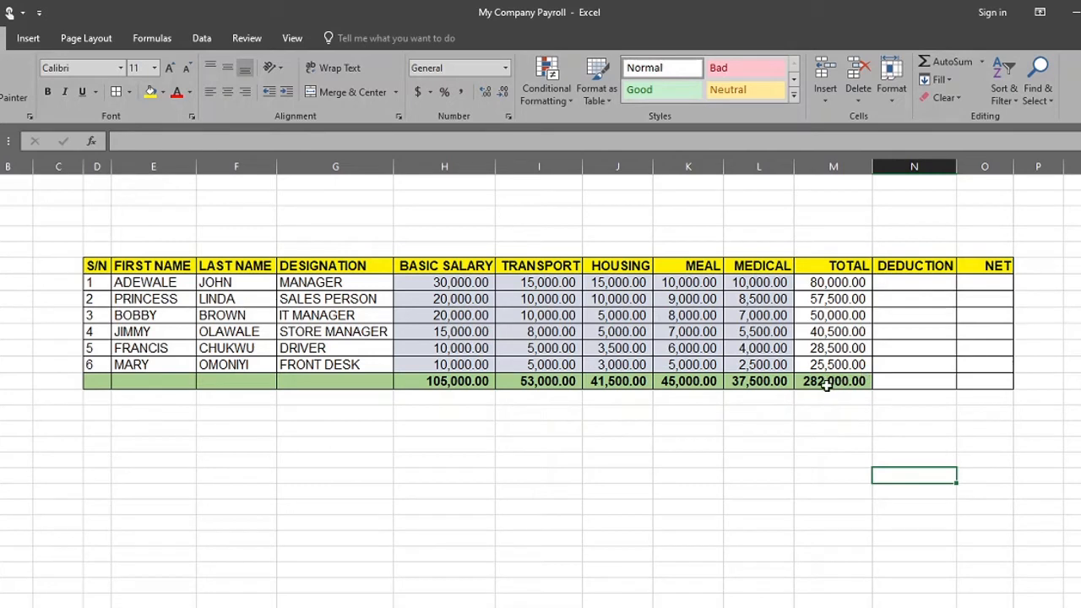
# Copy the formatting of the grand total in M13 onto the DEDUCTION and NET total cells N13:O13
pyautogui.click(826, 382)
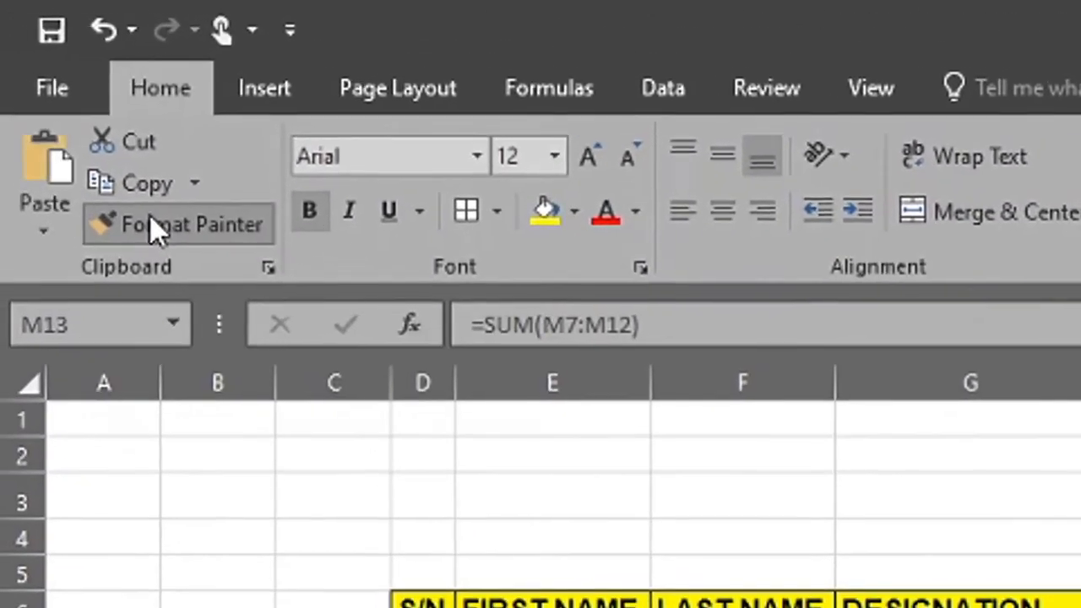
pyautogui.click(13, 97)
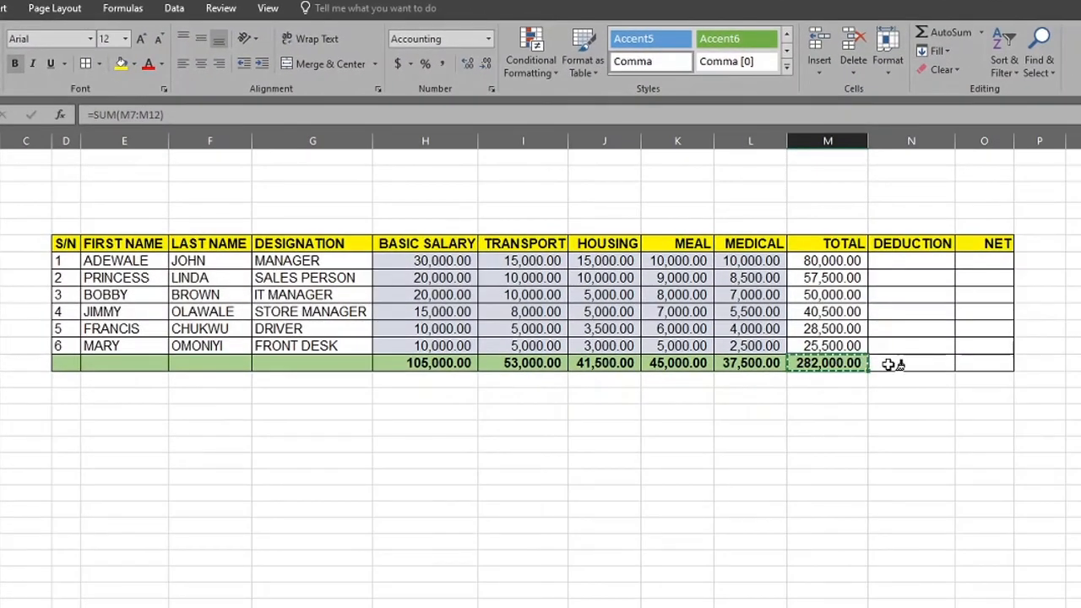
pyautogui.moveTo(893, 364); pyautogui.dragTo(980, 368)
pyautogui.click(885, 477)
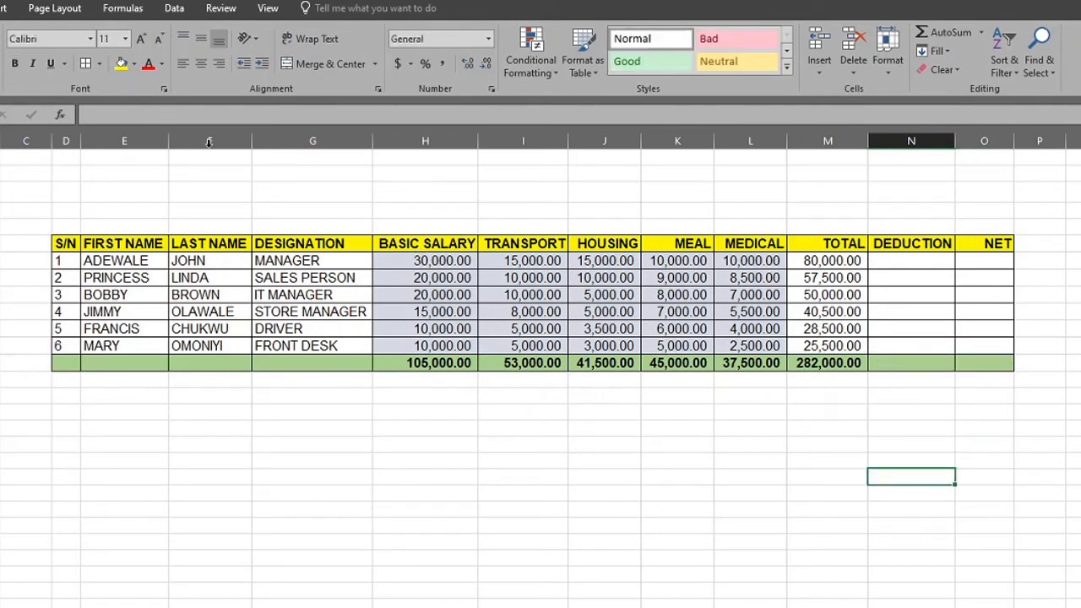
# Copy the number and font formatting of total cell M7 onto the DEDUCTION and NET cells N7:O12
pyautogui.click(826, 263)
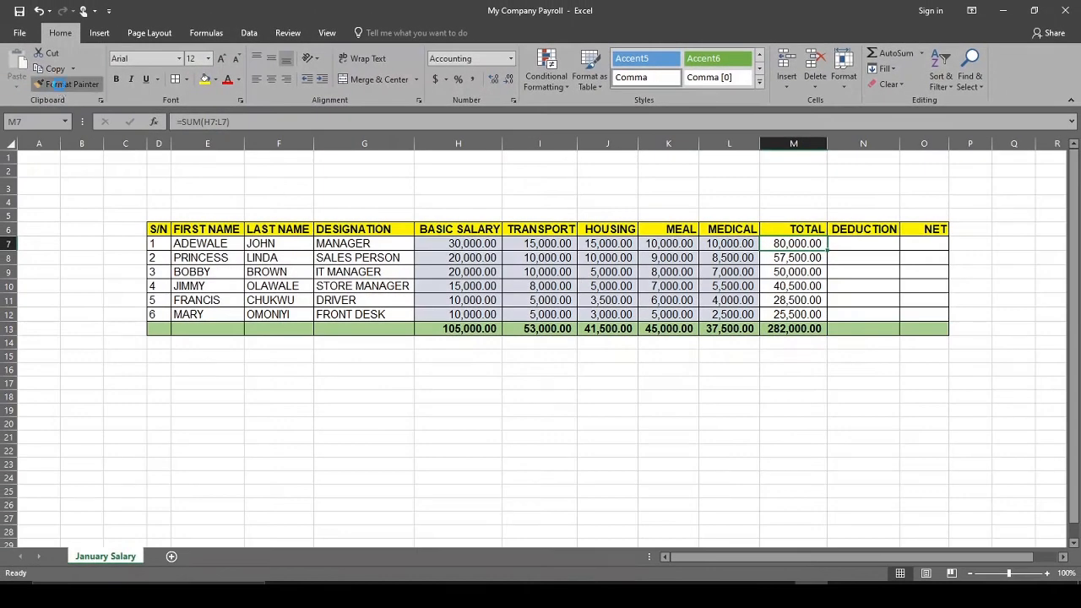
pyautogui.click(59, 84)
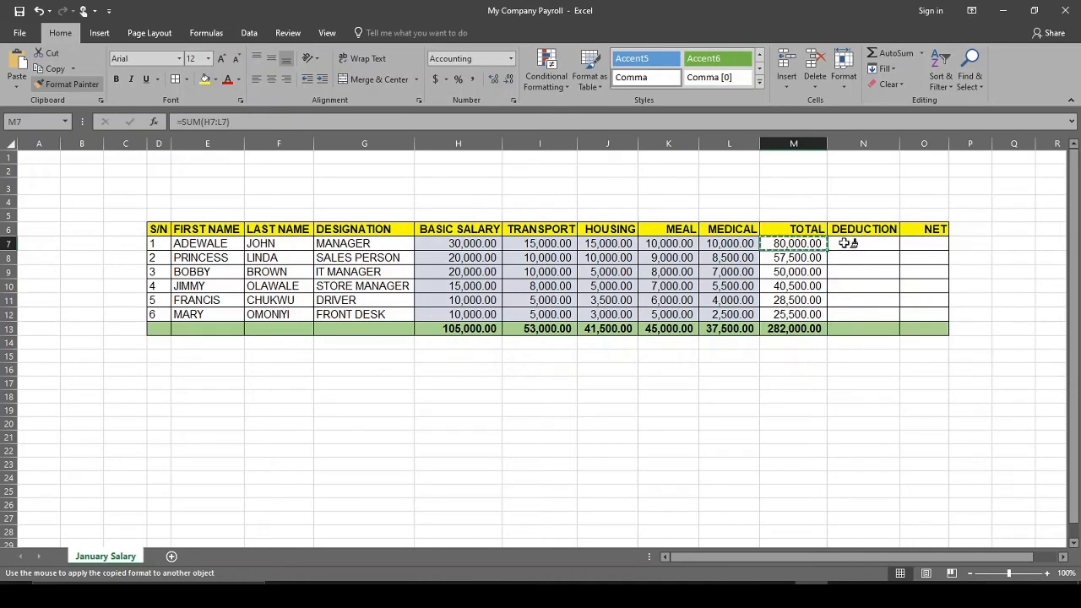
pyautogui.moveTo(851, 247)
pyautogui.mouseDown()
pyautogui.moveTo(917, 279)
pyautogui.moveTo(924, 310)
pyautogui.mouseUp()
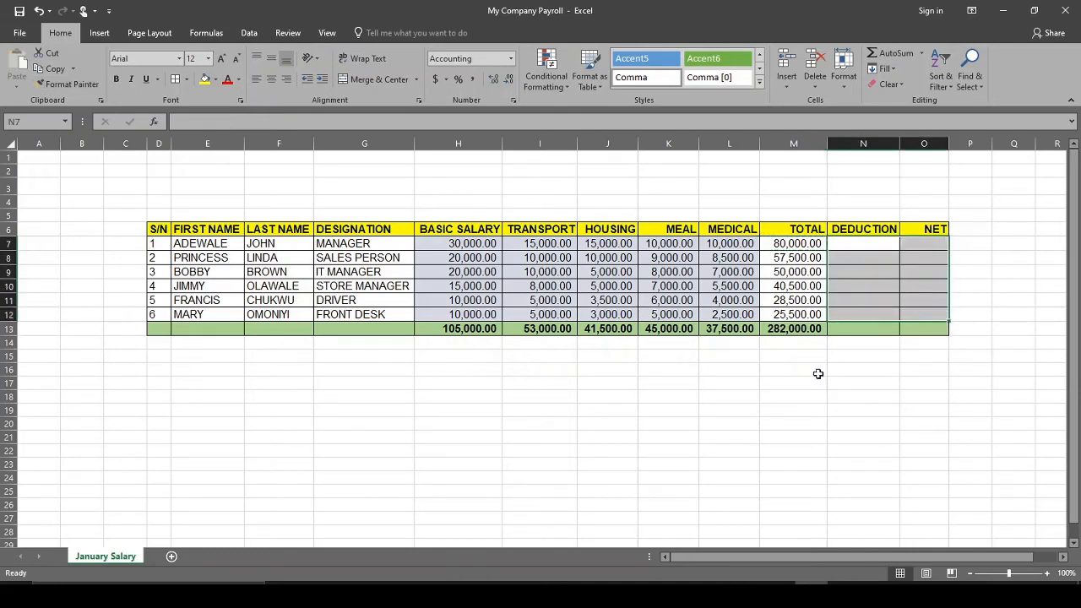
pyautogui.click(824, 425)
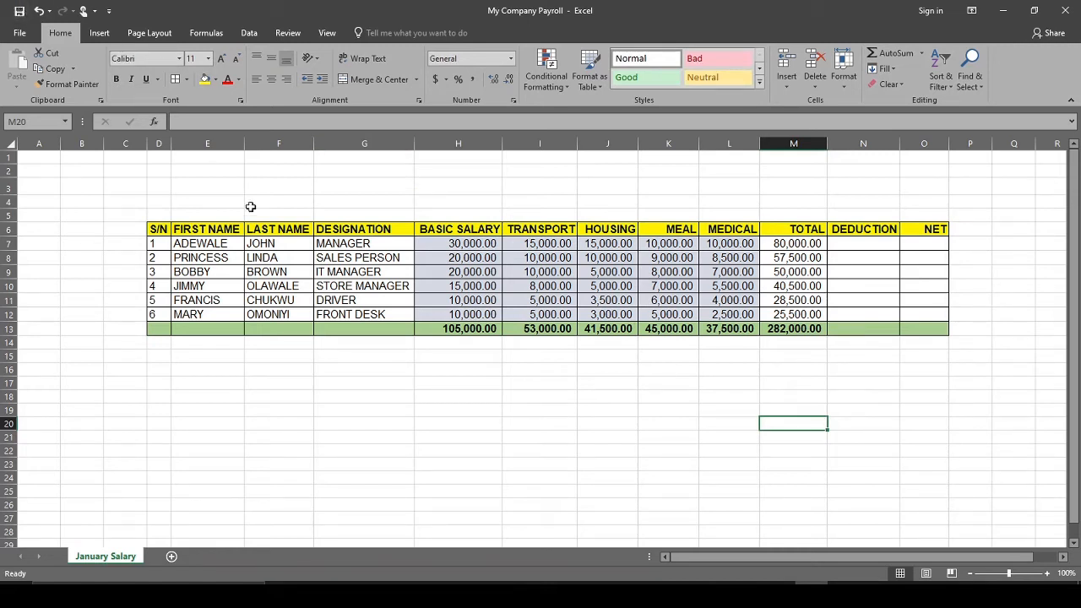
pyautogui.click(924, 382)
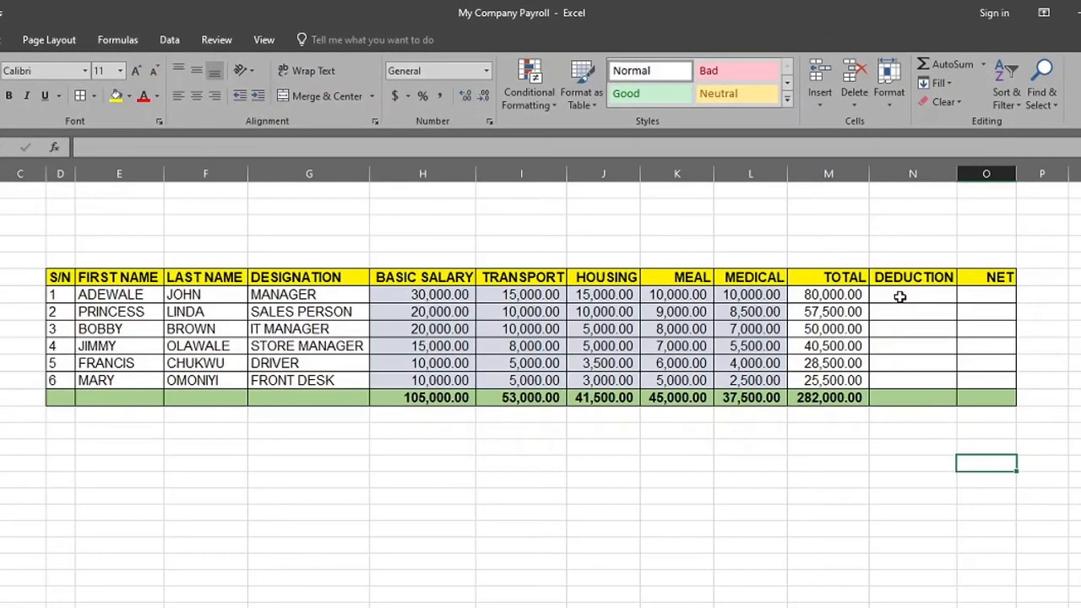
# Examine the employees' pay totals in M7:M11 of the TOTAL column that the deductions are based on
pyautogui.click(865, 257)
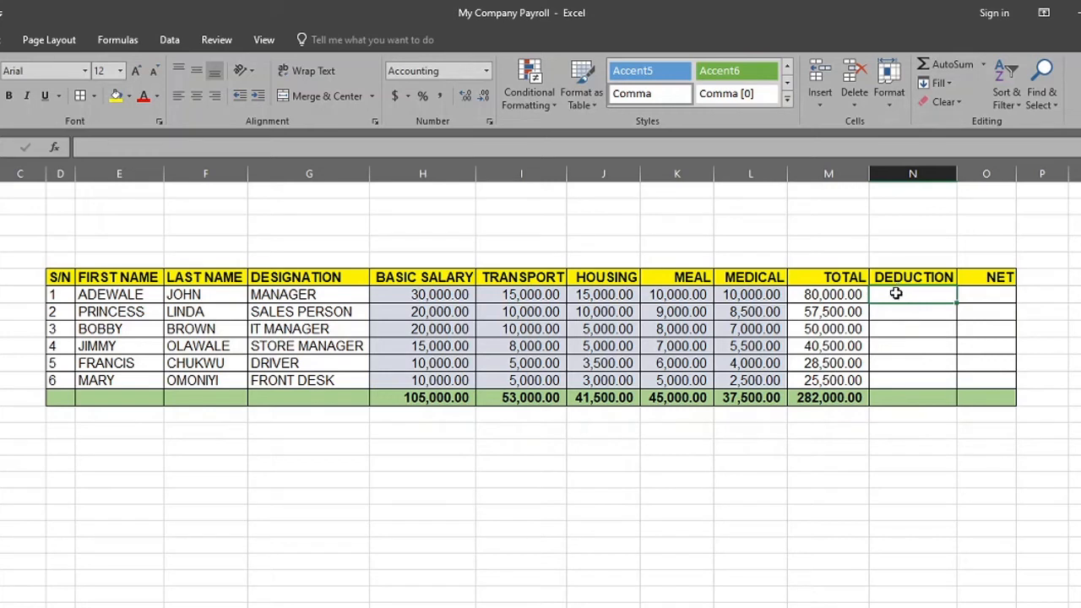
pyautogui.click(834, 296)
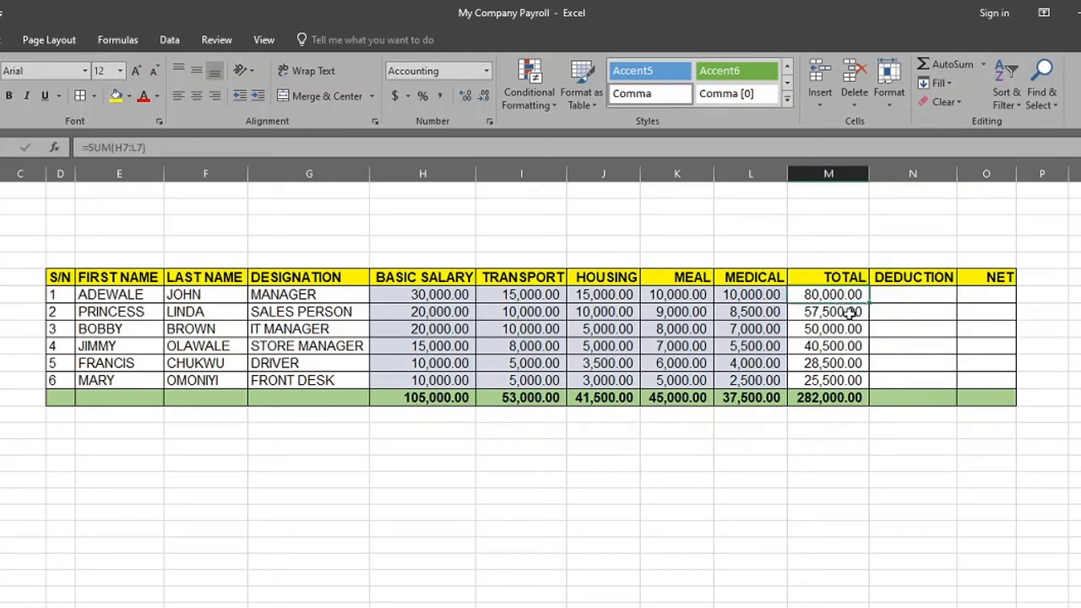
pyautogui.click(837, 313)
pyautogui.click(838, 330)
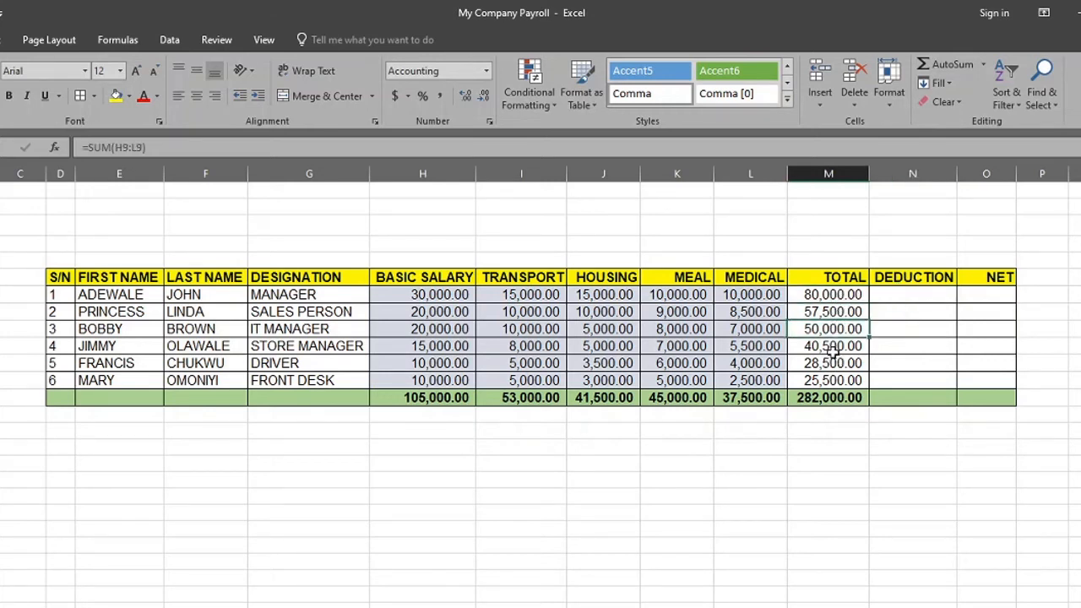
pyautogui.click(833, 346)
pyautogui.click(834, 363)
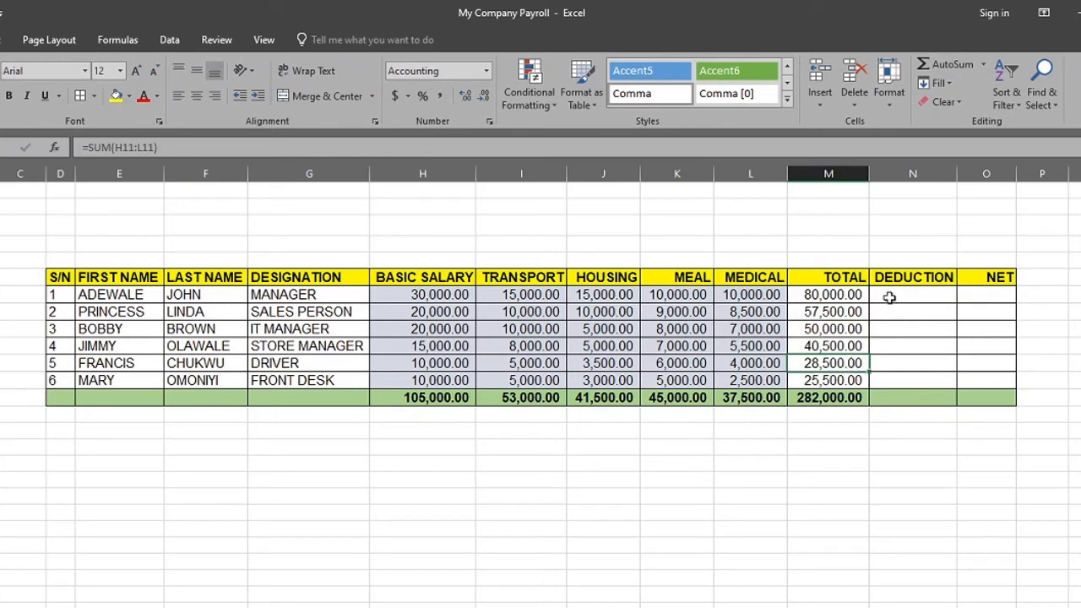
# Calculate the first employee's deduction in N7 as 5% of the total pay with the formula =5%*M7
pyautogui.click(889, 296)
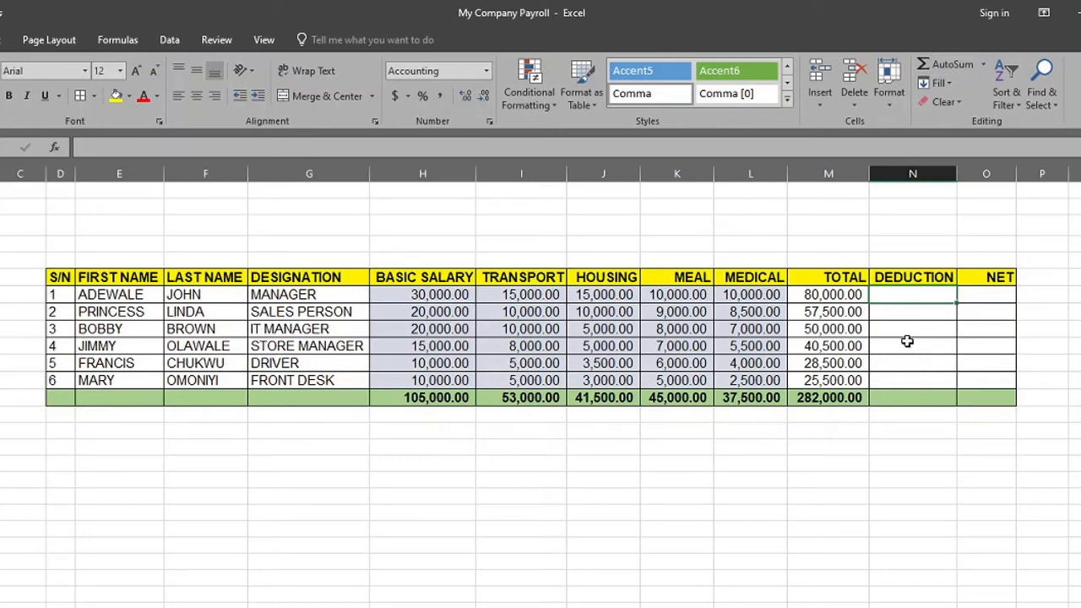
pyautogui.write('=')
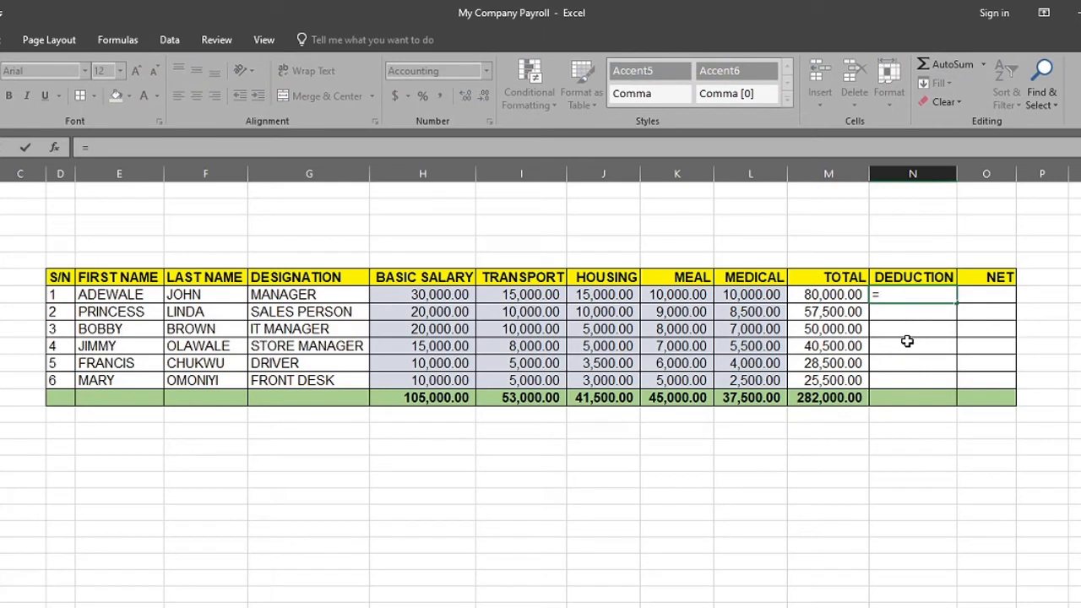
pyautogui.write('5%')
pyautogui.press('BackSpace')
pyautogui.press('BackSpace')
pyautogui.write('.005')
pyautogui.press('BackSpace')
pyautogui.press('BackSpace')
pyautogui.press('BackSpace')
pyautogui.press('BackSpace')
pyautogui.write('5%')
pyautogui.write('OF')
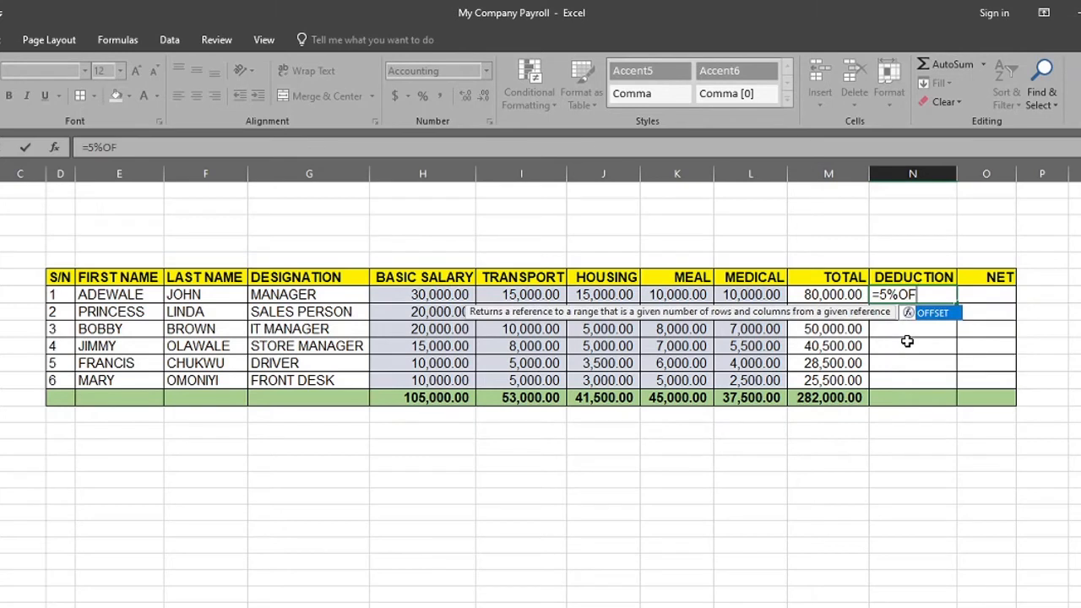
pyautogui.press('BackSpace')
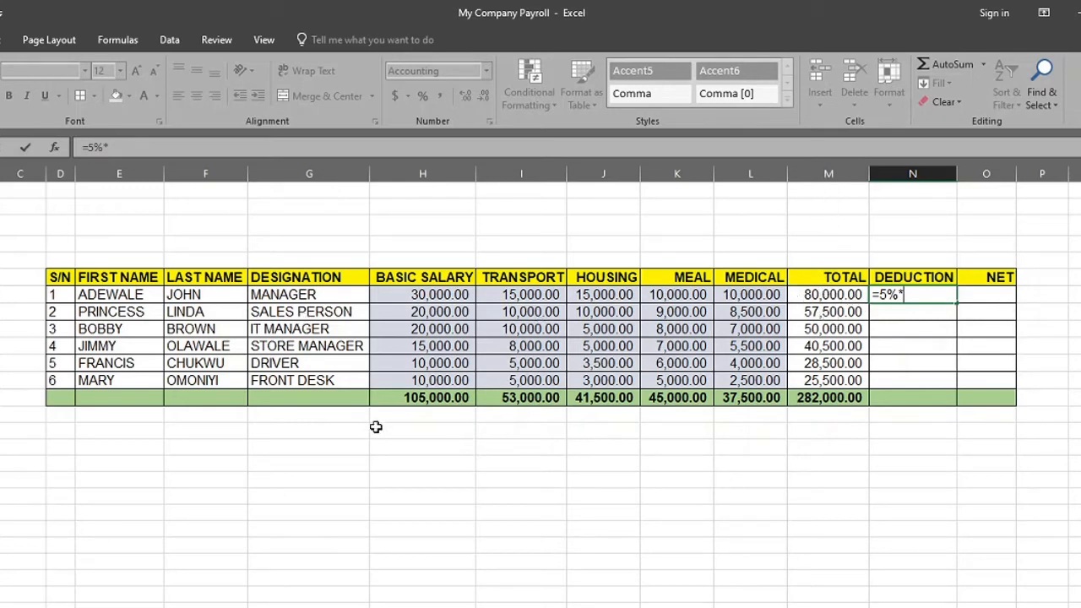
pyautogui.write('M7')
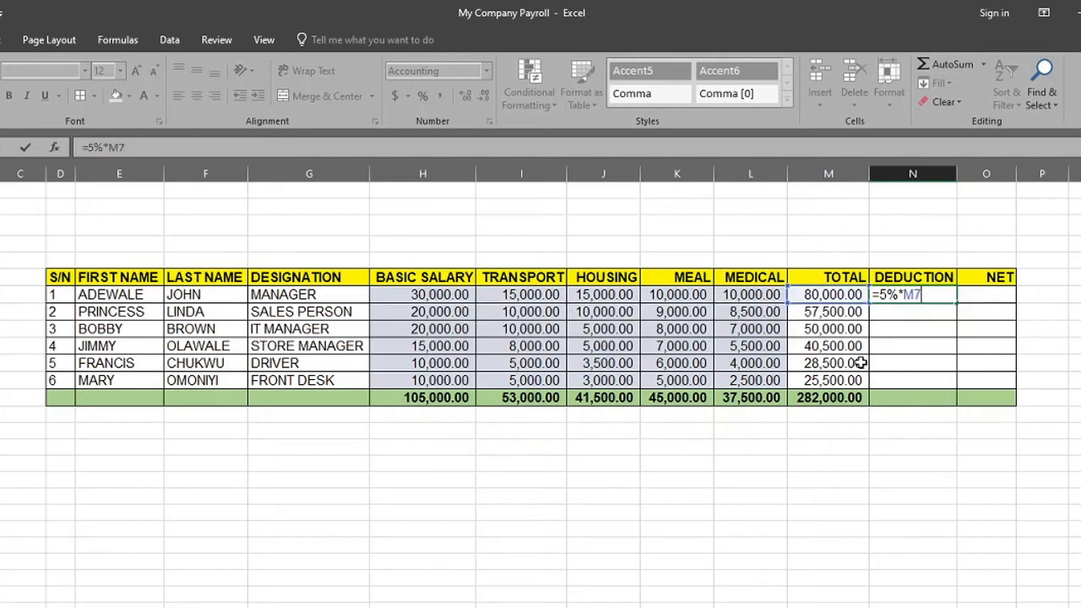
pyautogui.press('Return')
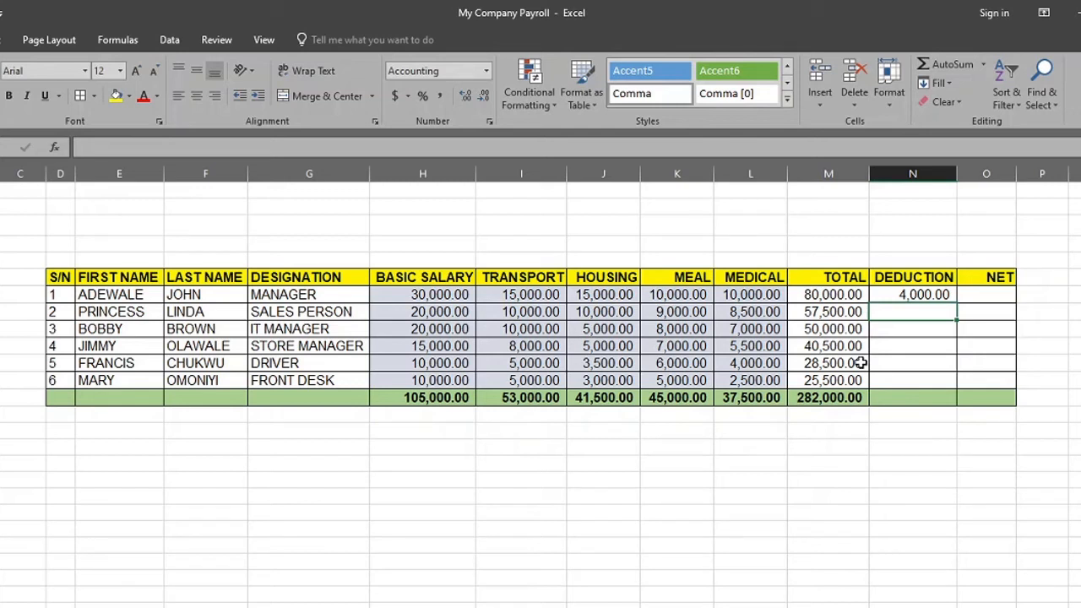
# Calculate the second employee's deduction in N8 as 5% of the total pay with the formula =5%*M8
pyautogui.write('=5%')
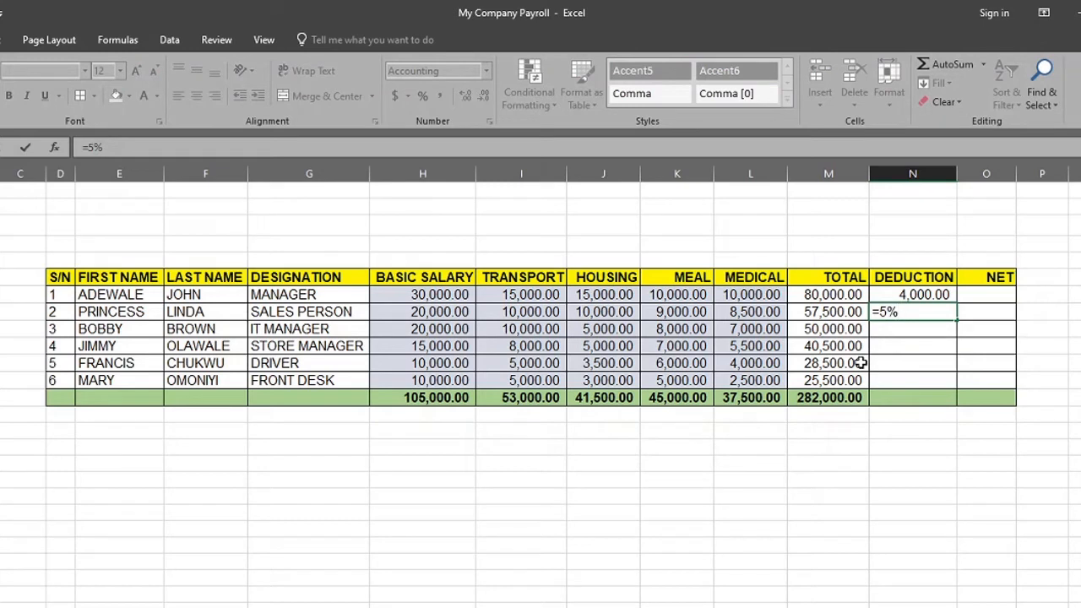
pyautogui.write('*')
pyautogui.click(823, 311)
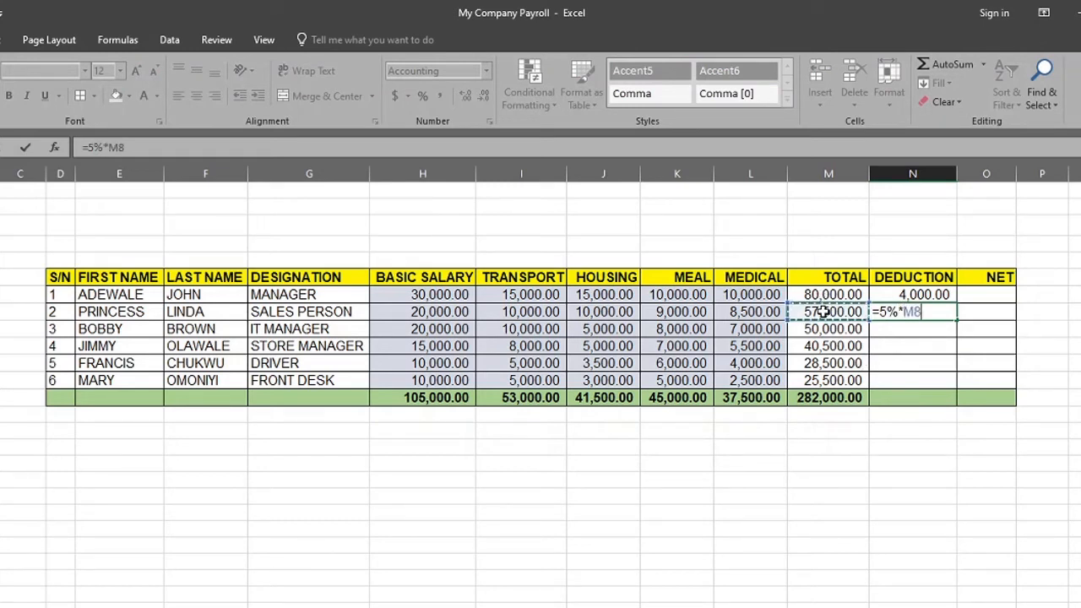
pyautogui.press('Return')
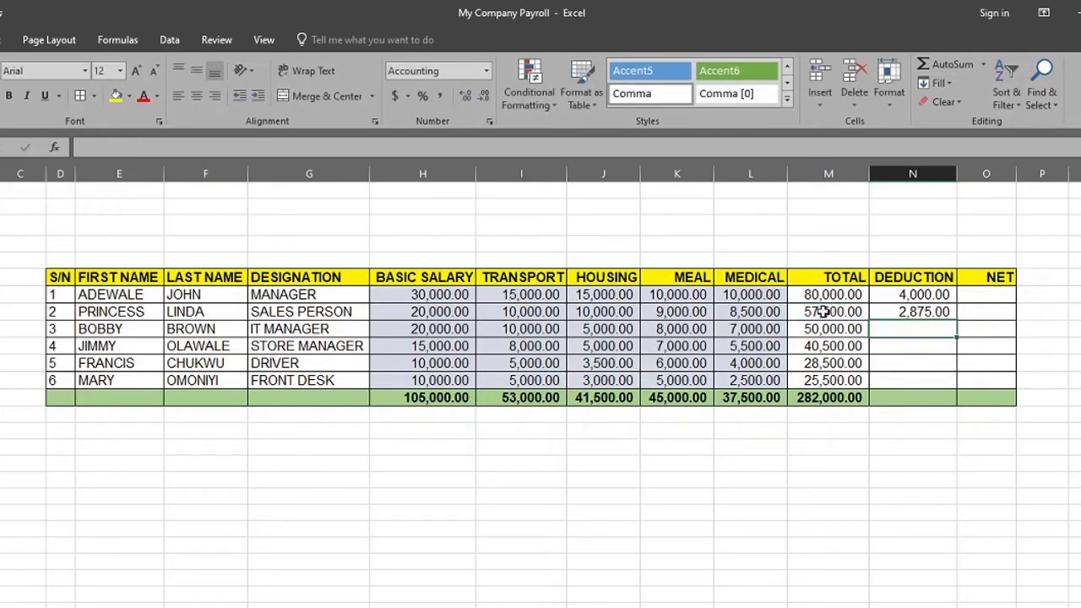
# Fill the 5% deduction formula from N8 down to N12 for the remaining employees
pyautogui.click(917, 312)
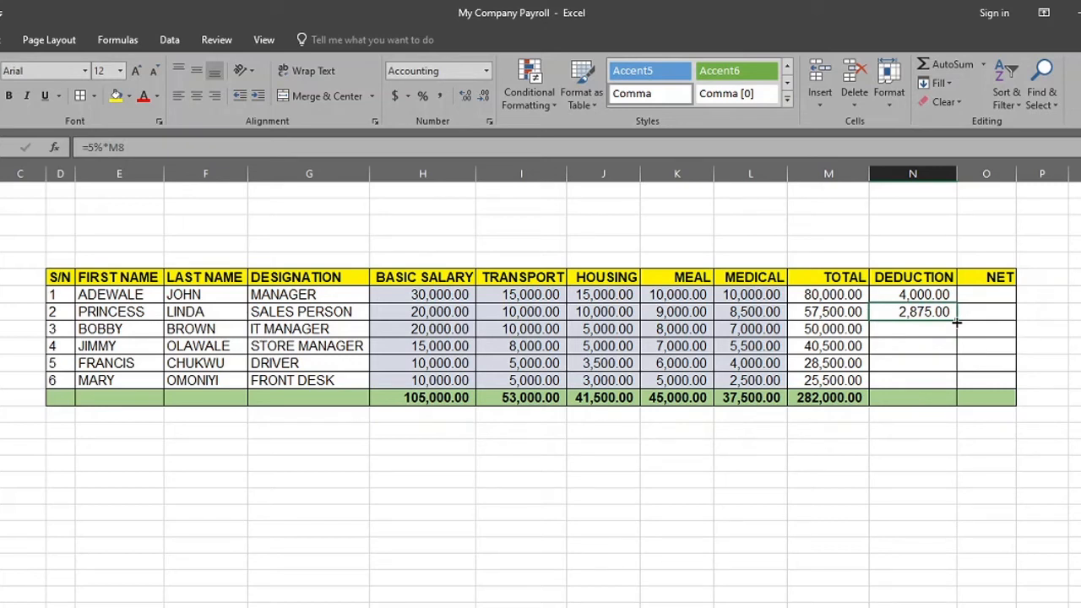
pyautogui.doubleClick(956, 320)
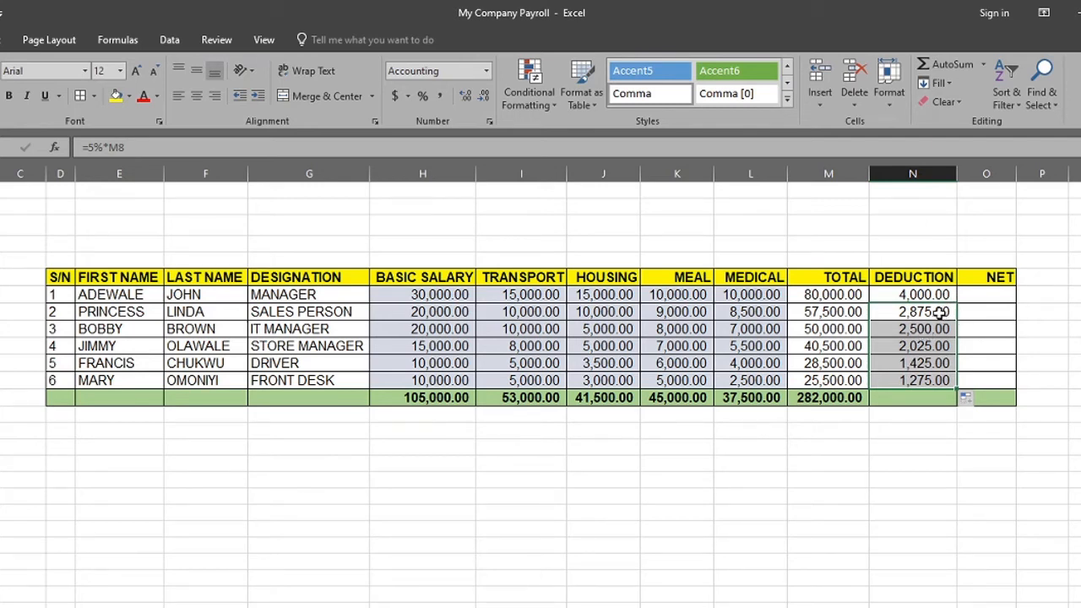
pyautogui.hotkey('ctrl', 'z')
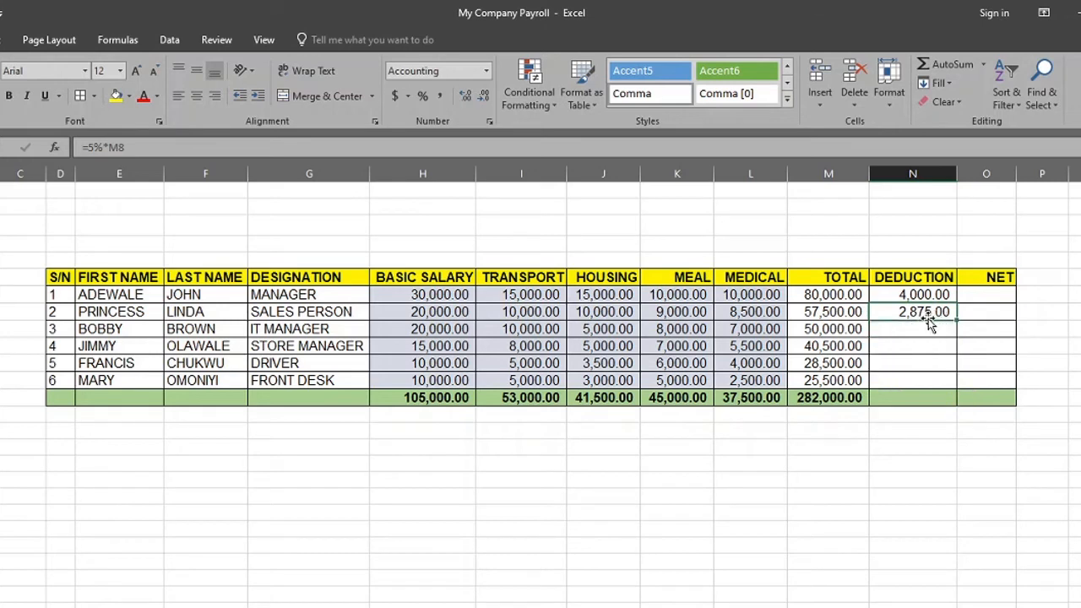
pyautogui.moveTo(956, 320); pyautogui.dragTo(944, 381)
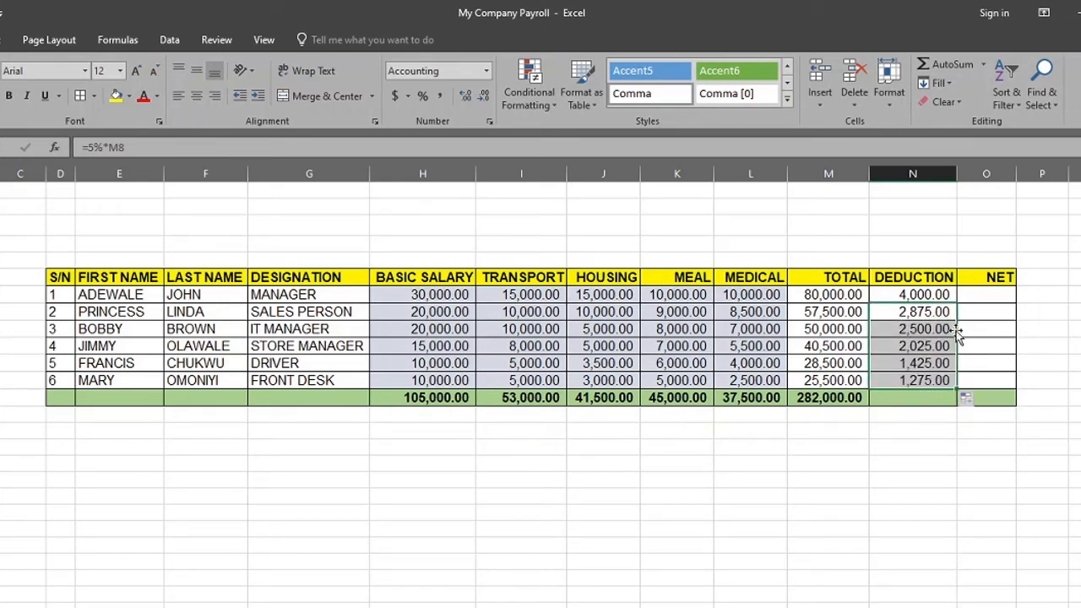
# Copy the column total formula from M13 across to the DEDUCTION and NET total cells N13:O13
pyautogui.click(818, 398)
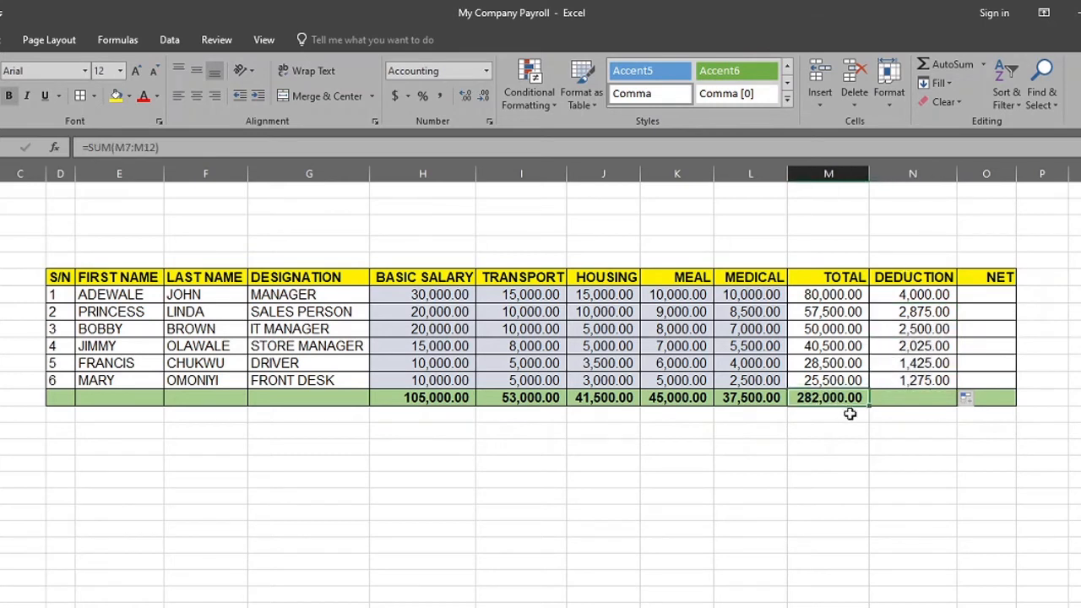
pyautogui.moveTo(872, 409); pyautogui.dragTo(988, 395)
pyautogui.click(896, 448)
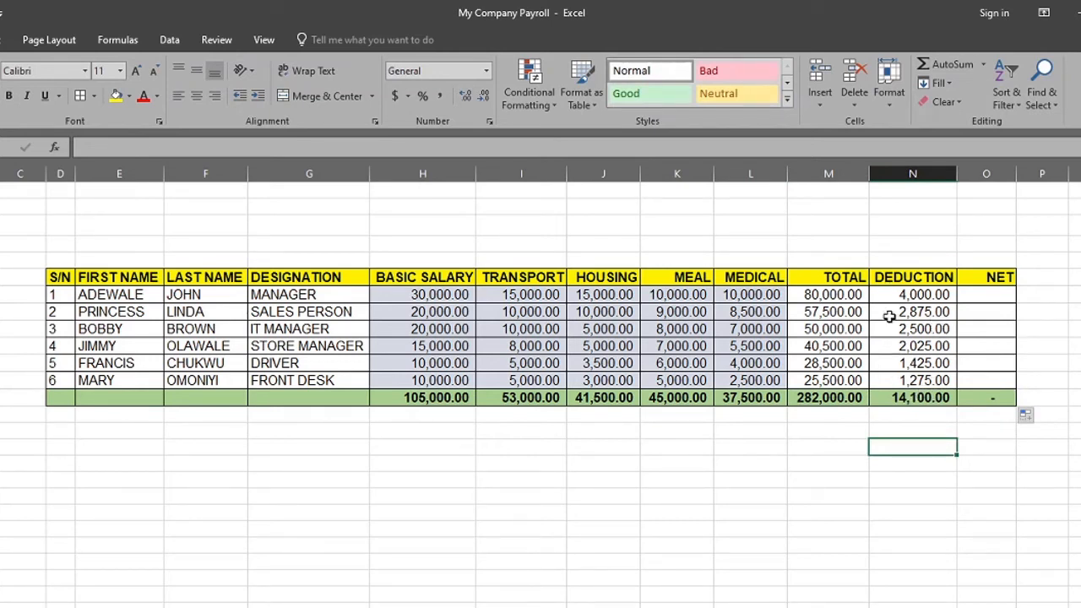
# Rename the DEDUCTION column header in N6 to UNION DUE
pyautogui.click(913, 277)
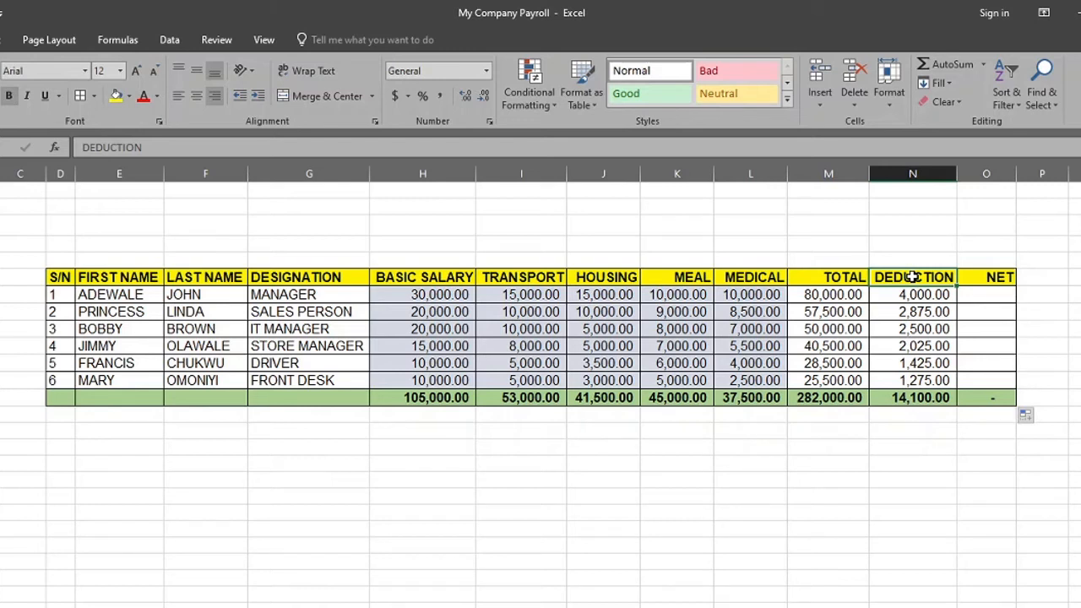
pyautogui.write('UNION')
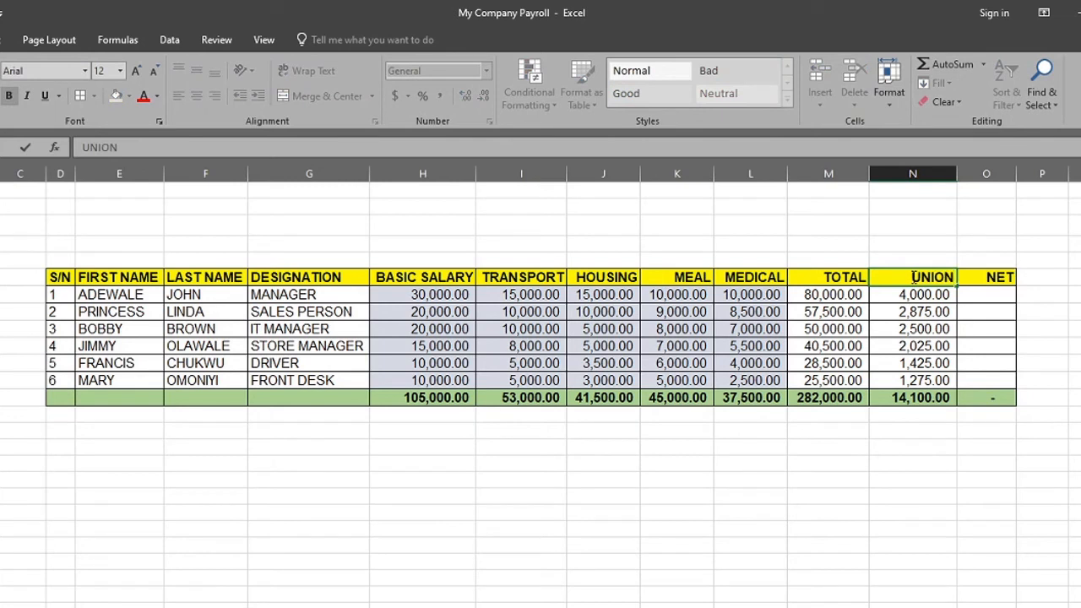
pyautogui.write(' DUE')
pyautogui.press('Return')
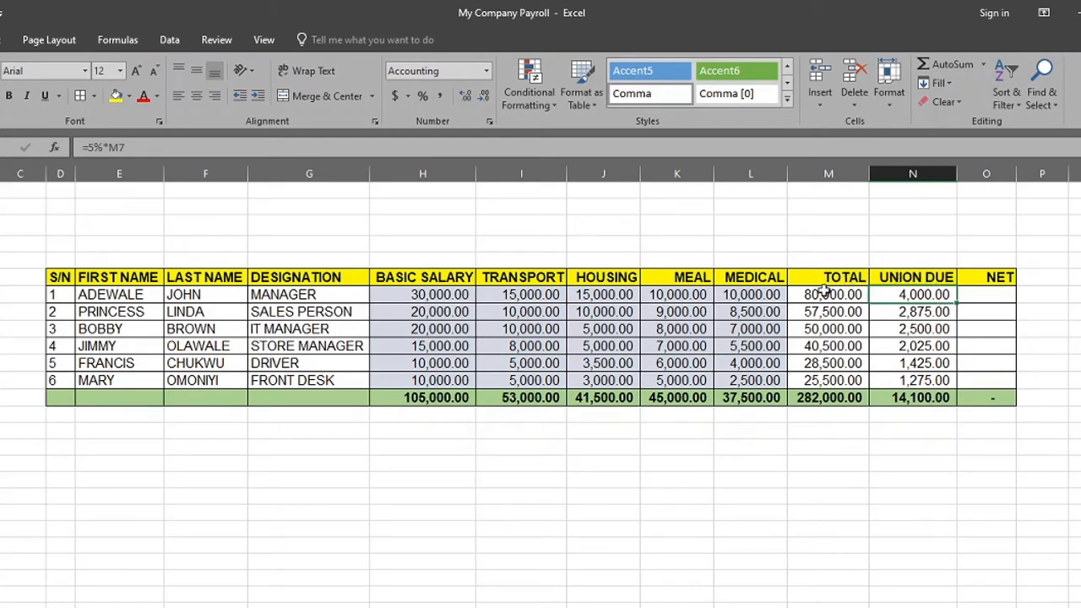
# Try a 6% union due rate by changing N7 to =6%*M7 and filling it down to N12
pyautogui.click(985, 293)
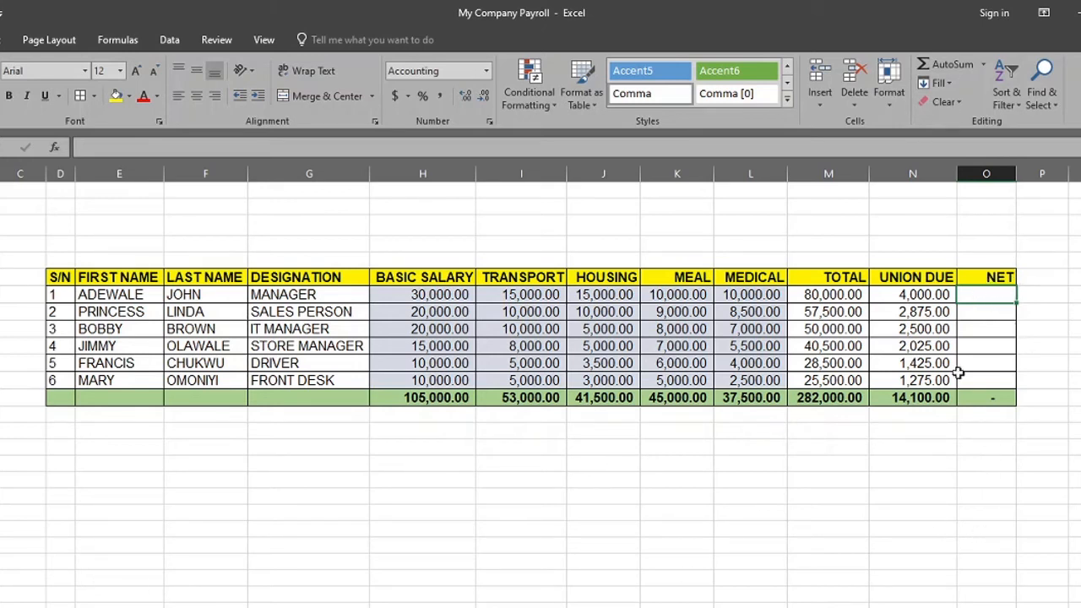
pyautogui.click(917, 295)
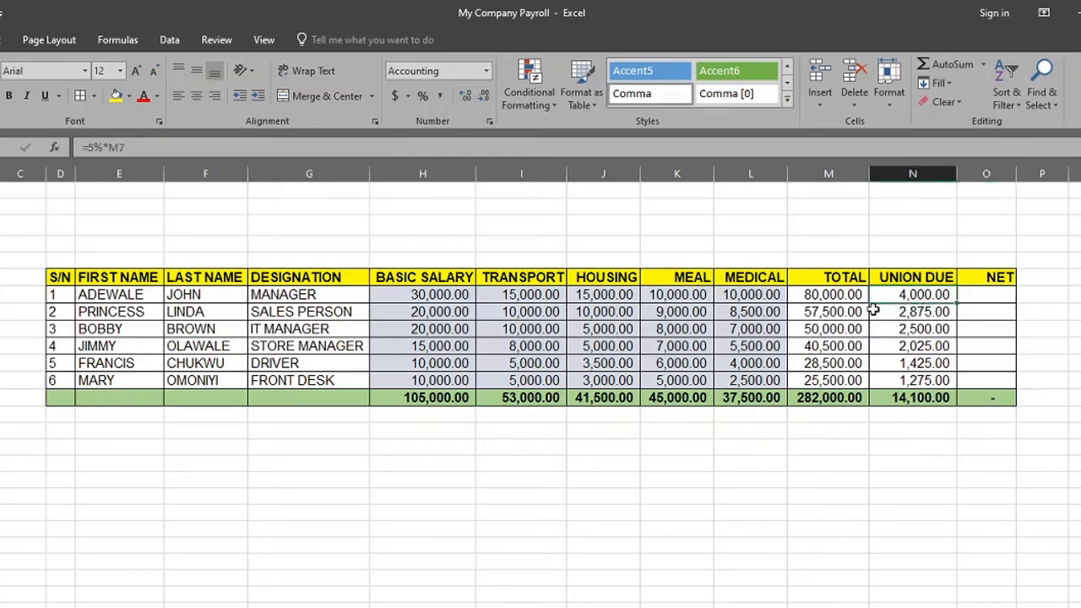
pyautogui.click(96, 147)
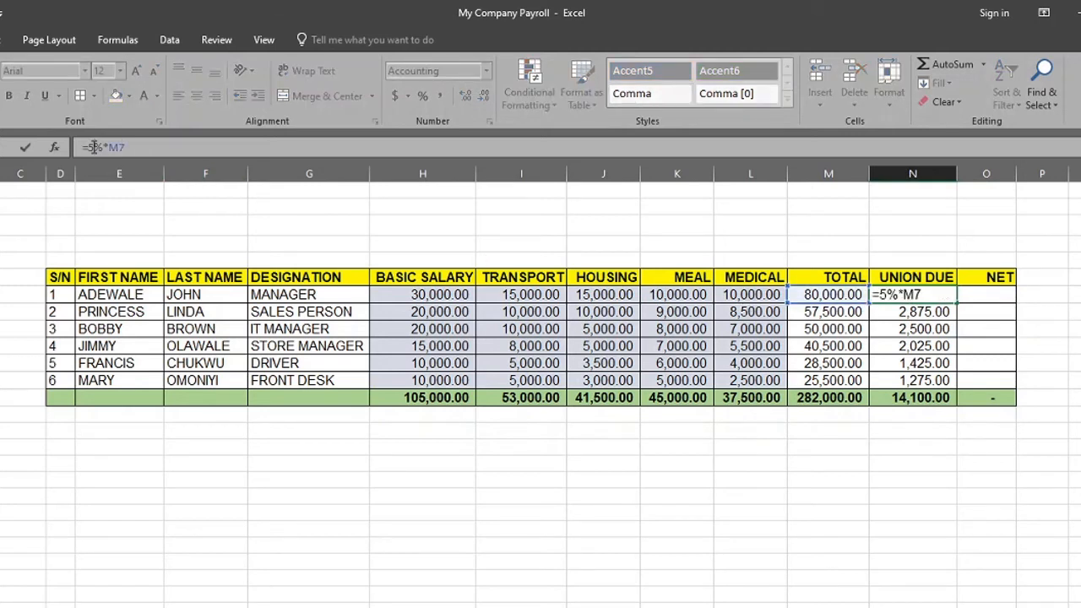
pyautogui.press('BackSpace')
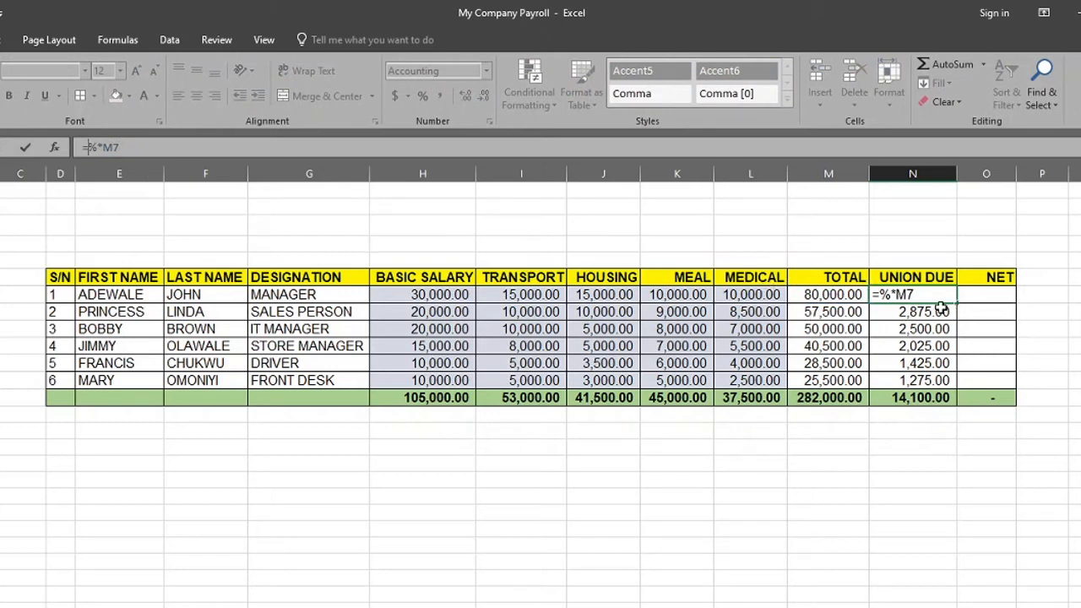
pyautogui.write('6')
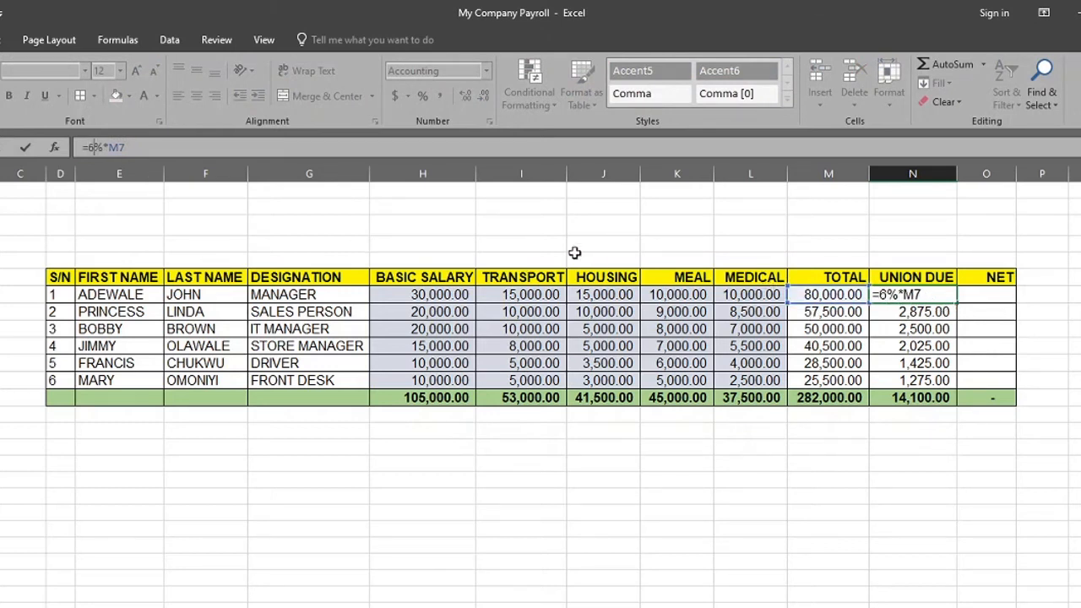
pyautogui.press('Return')
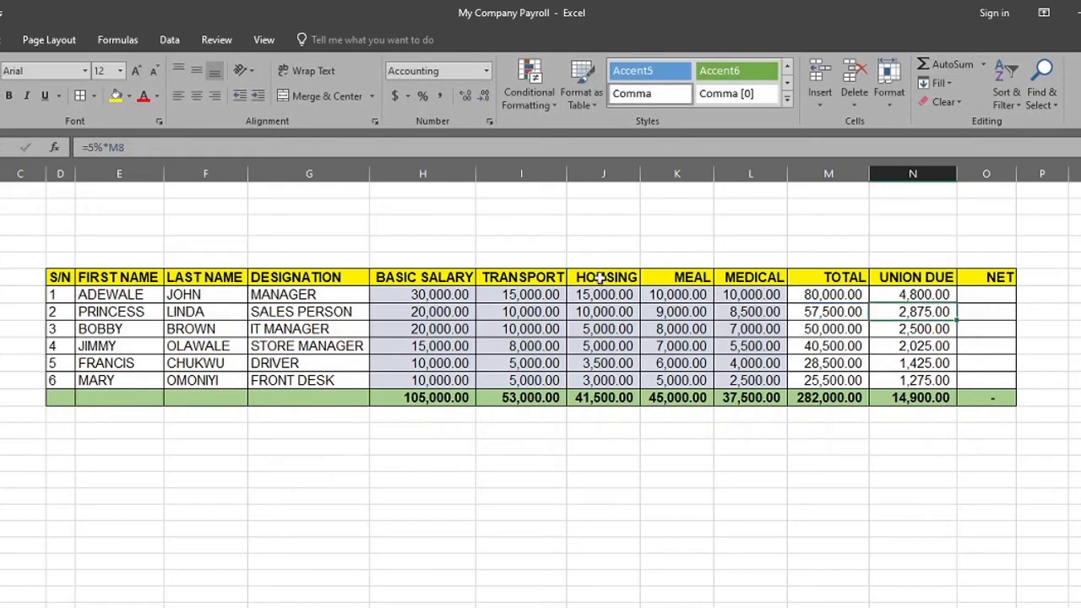
pyautogui.click(919, 293)
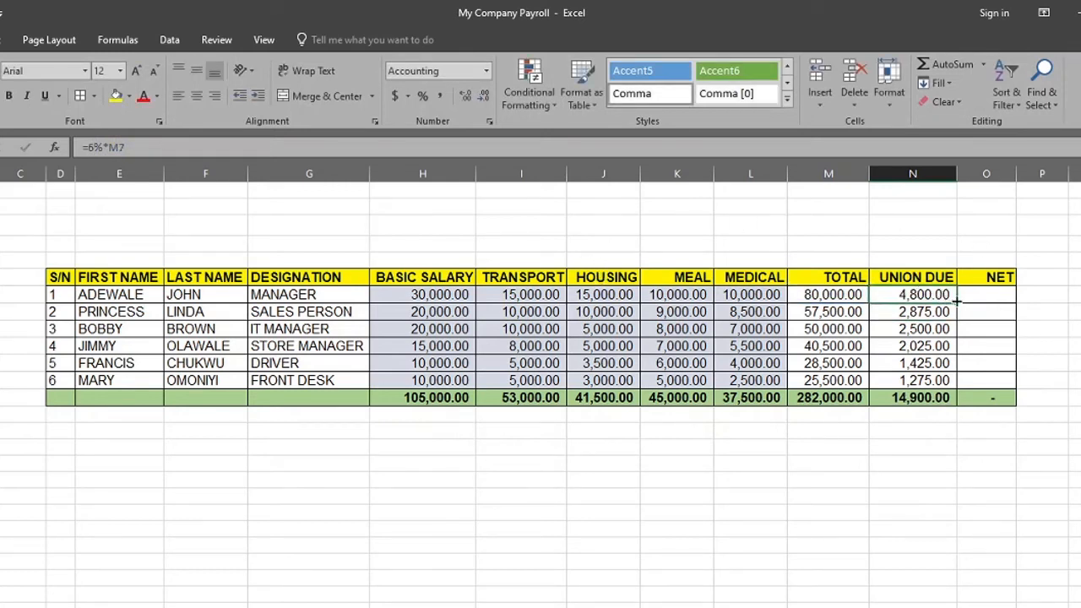
pyautogui.moveTo(957, 300); pyautogui.dragTo(951, 397)
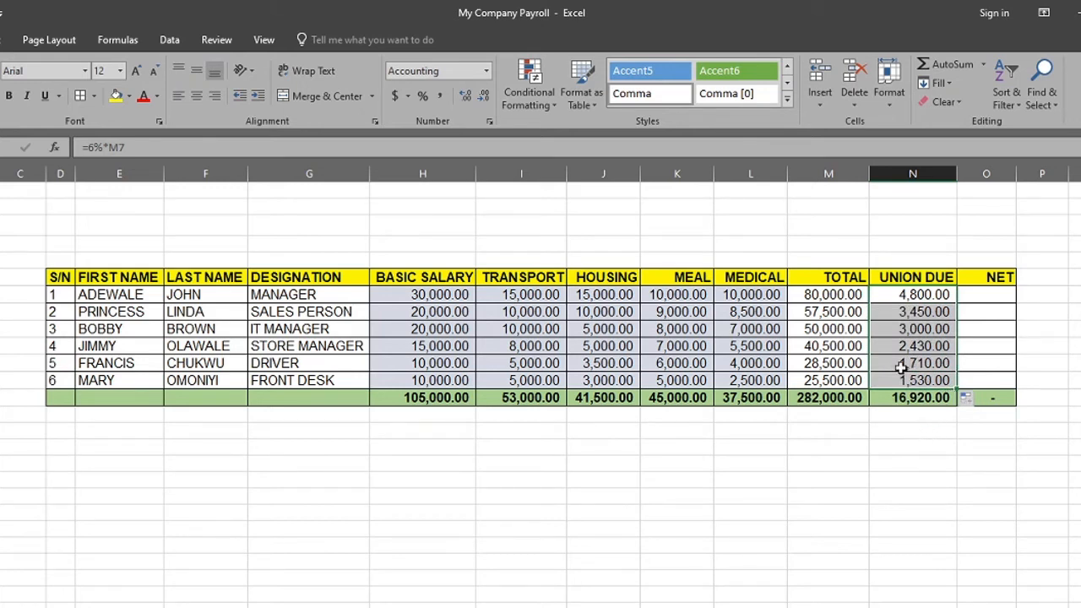
# Undo the 6% rate edit and its fill in the UNION DUE column
pyautogui.hotkey('ctrl', 'z')
pyautogui.hotkey('ctrl', 'z')
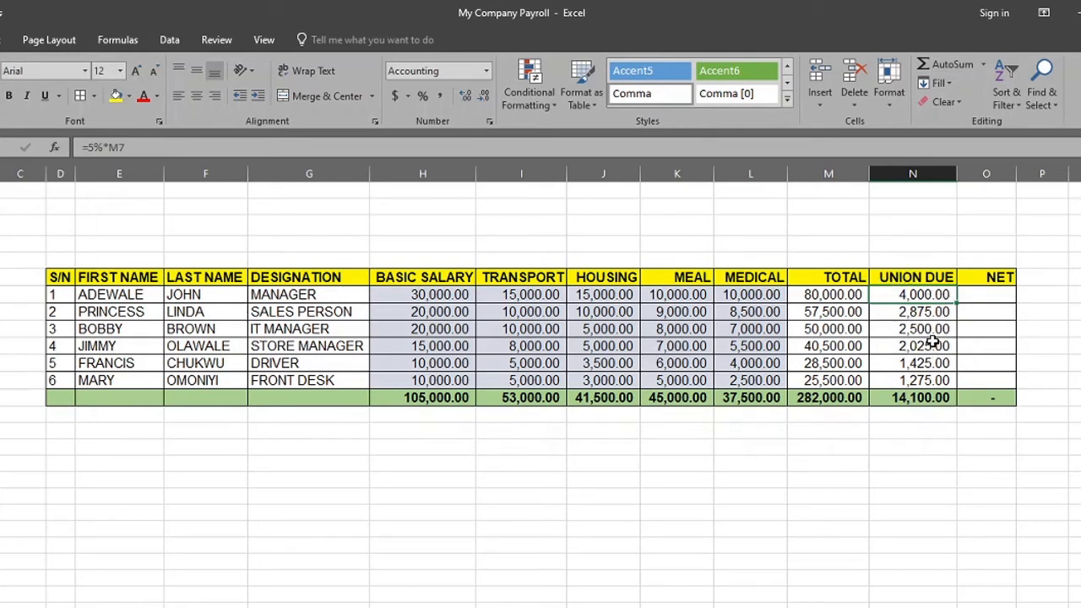
pyautogui.click(889, 445)
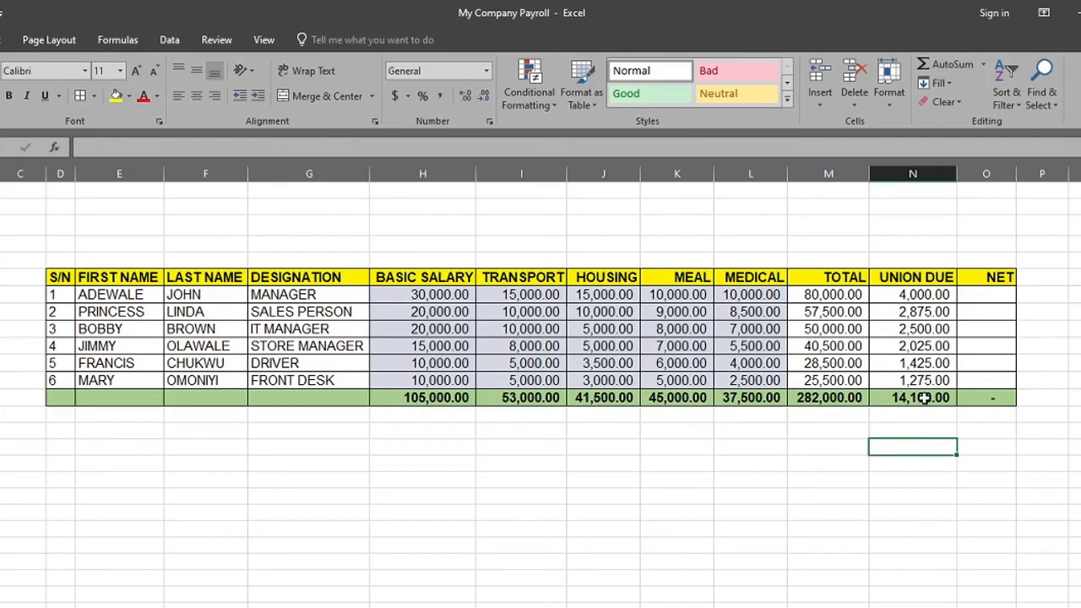
# Calculate the first employee's net pay in O7 with the formula =M7-N7 and autofit the NET column's width
pyautogui.click(983, 293)
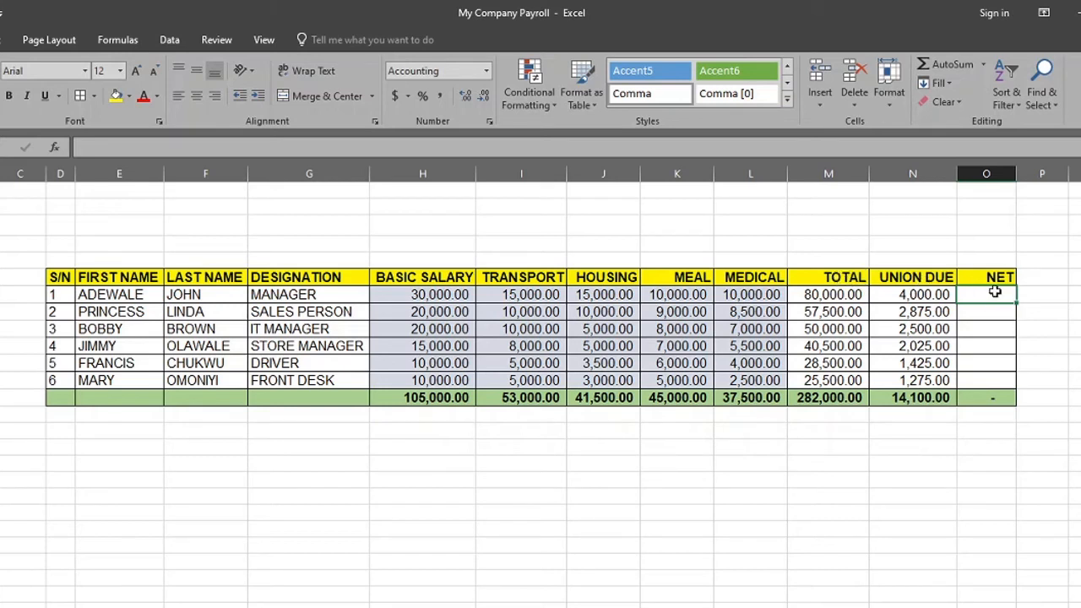
pyautogui.write('=')
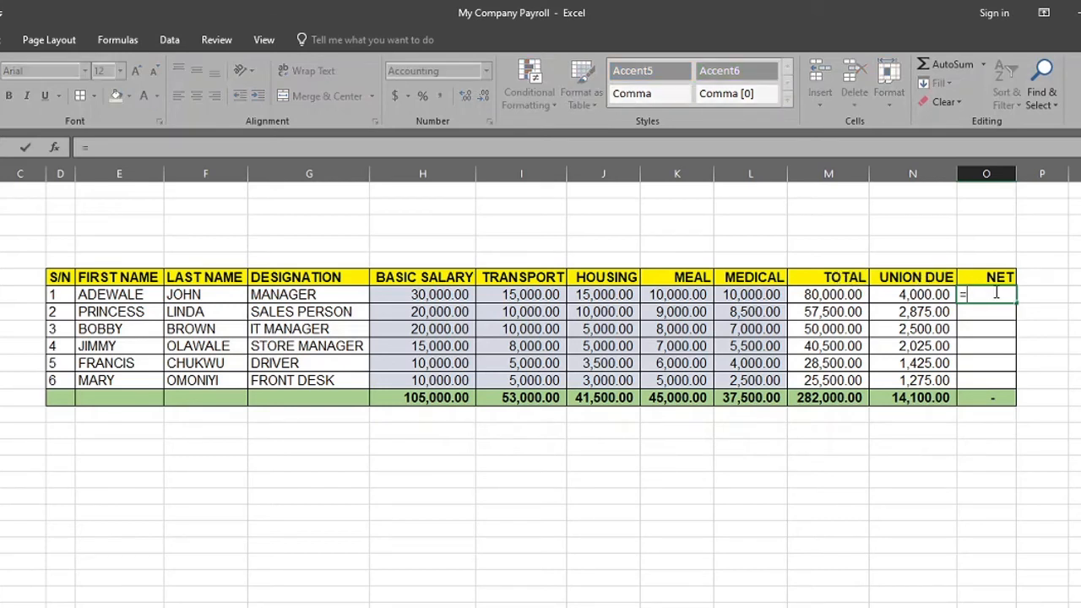
pyautogui.click(834, 294)
pyautogui.write('-')
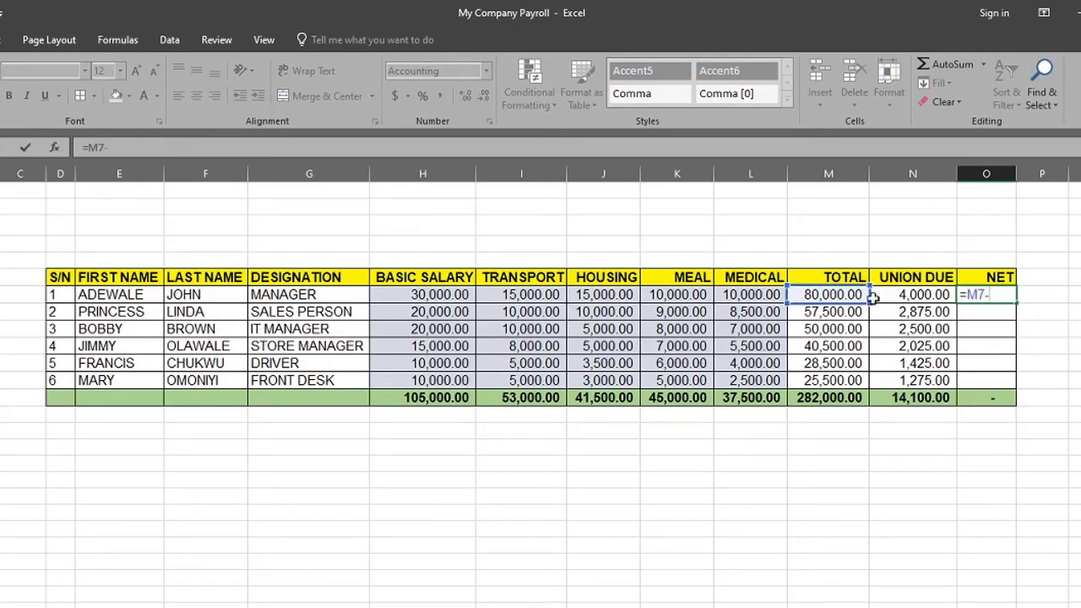
pyautogui.click(900, 294)
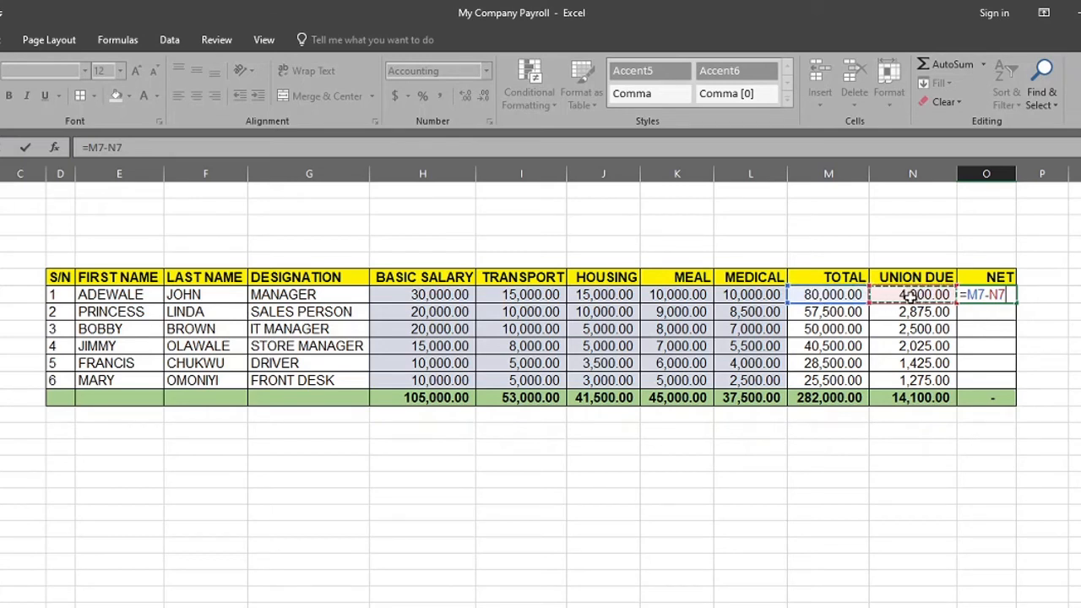
pyautogui.press('Return')
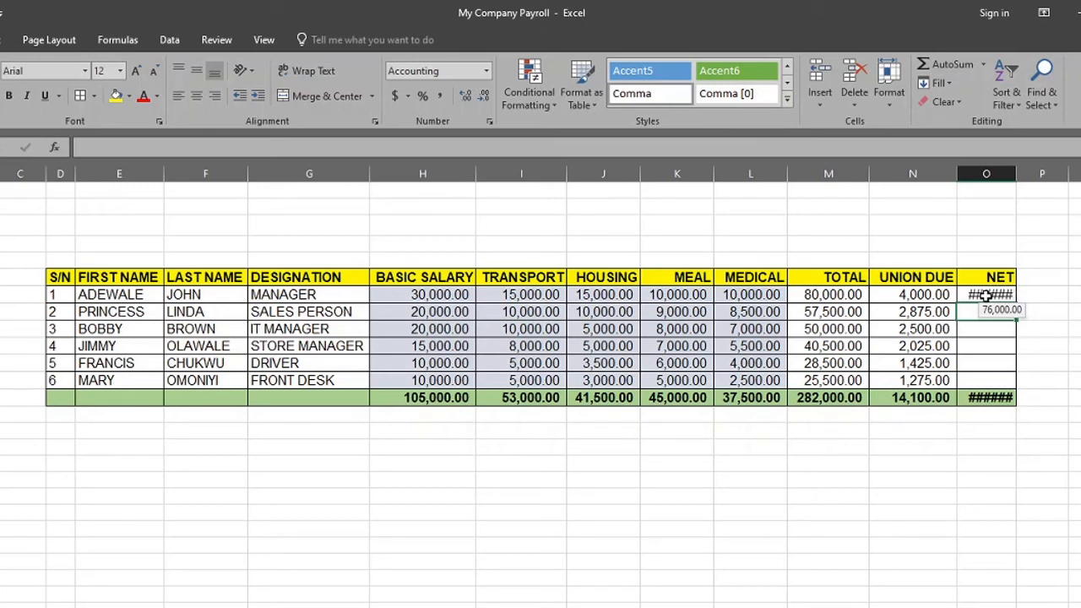
pyautogui.doubleClick(1017, 174)
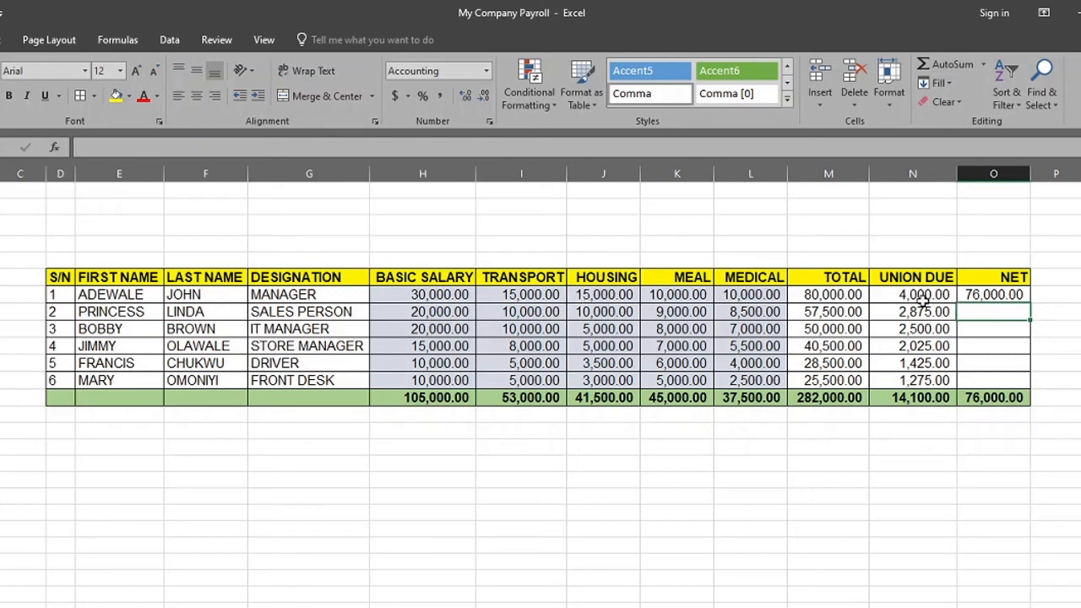
# Fill the net pay formula from O7 down to O12 and widen column O to fit the NET total
pyautogui.click(993, 293)
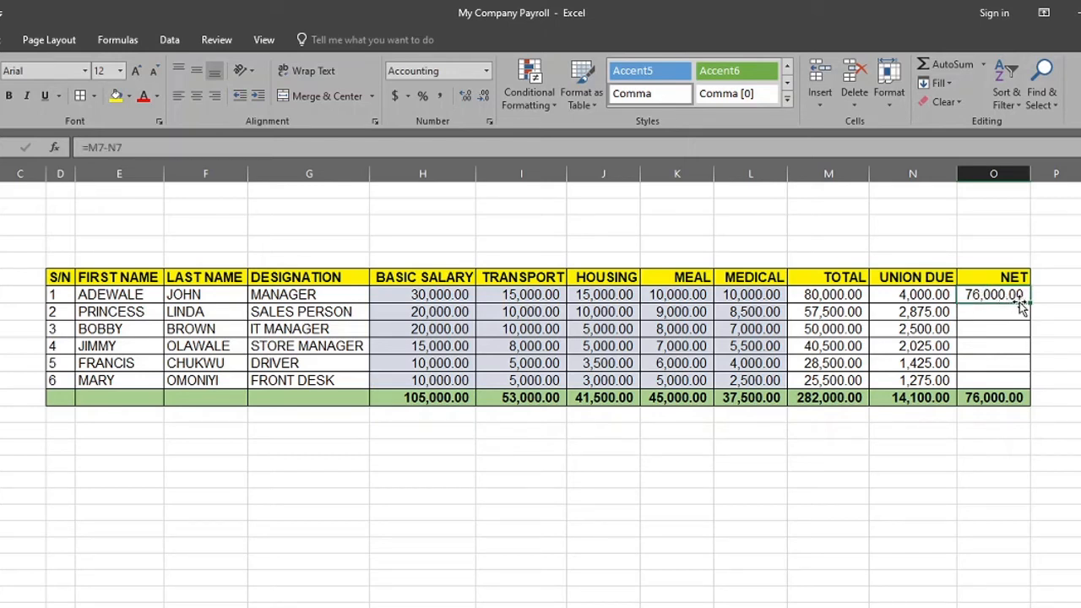
pyautogui.moveTo(1031, 309); pyautogui.dragTo(1020, 384)
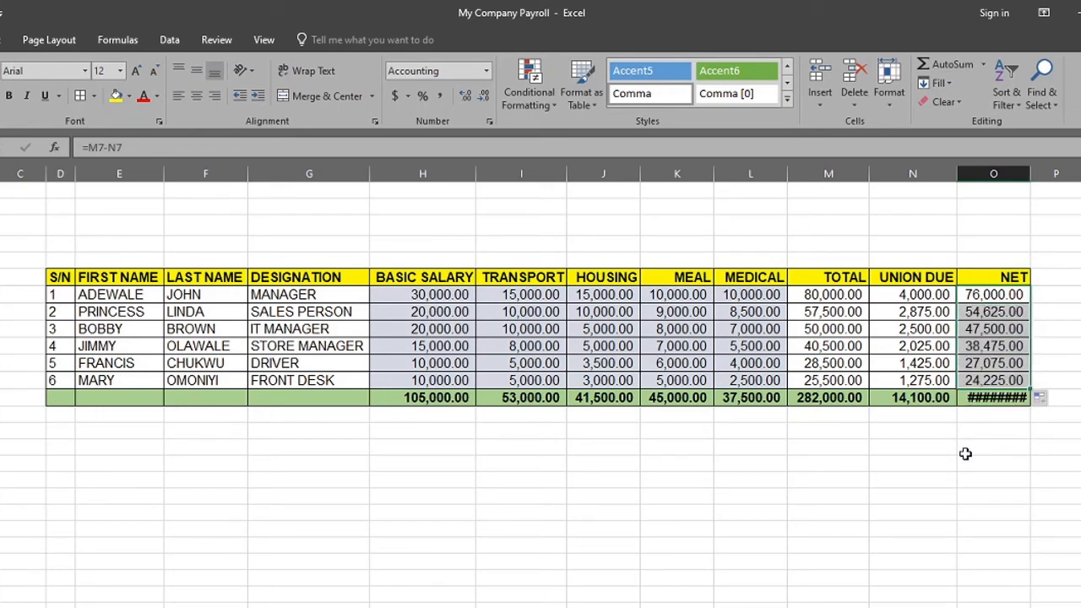
pyautogui.click(988, 400)
pyautogui.moveTo(1030, 173); pyautogui.dragTo(1041, 174)
pyautogui.click(917, 408)
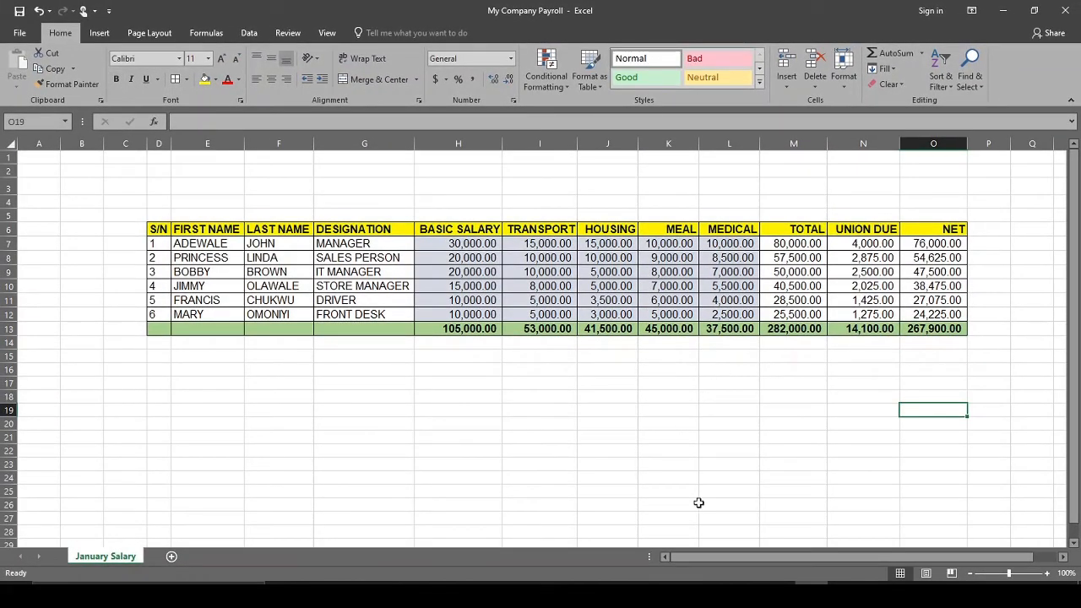
# Delete the empty columns C and B in front of the payroll table
pyautogui.click(125, 144)
pyautogui.rightClick(127, 144)
pyautogui.click(160, 254)
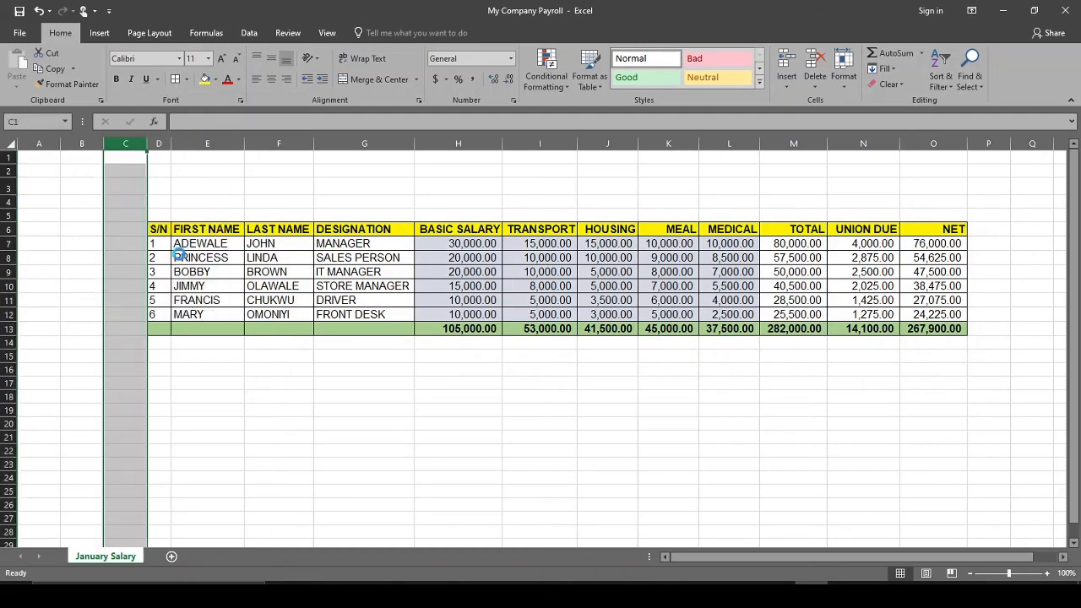
pyautogui.click(77, 144)
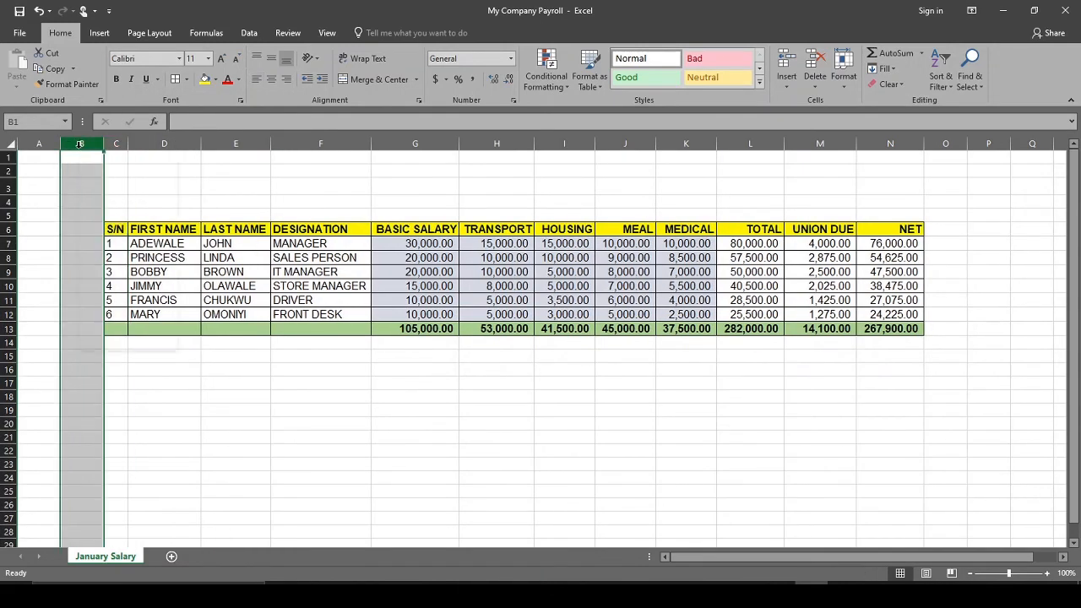
pyautogui.rightClick(79, 145)
pyautogui.click(131, 259)
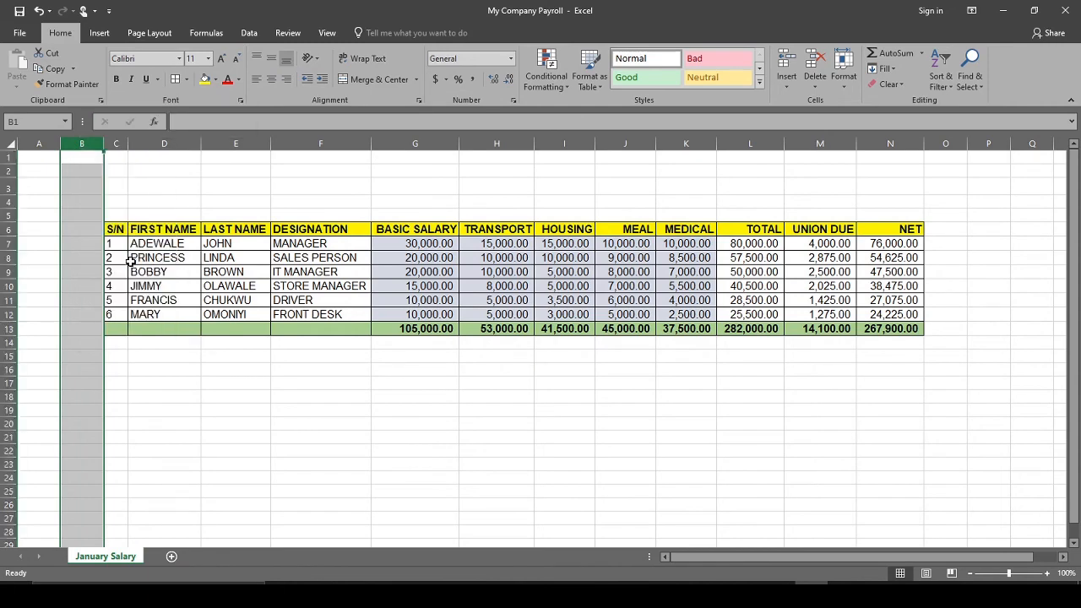
pyautogui.click(697, 454)
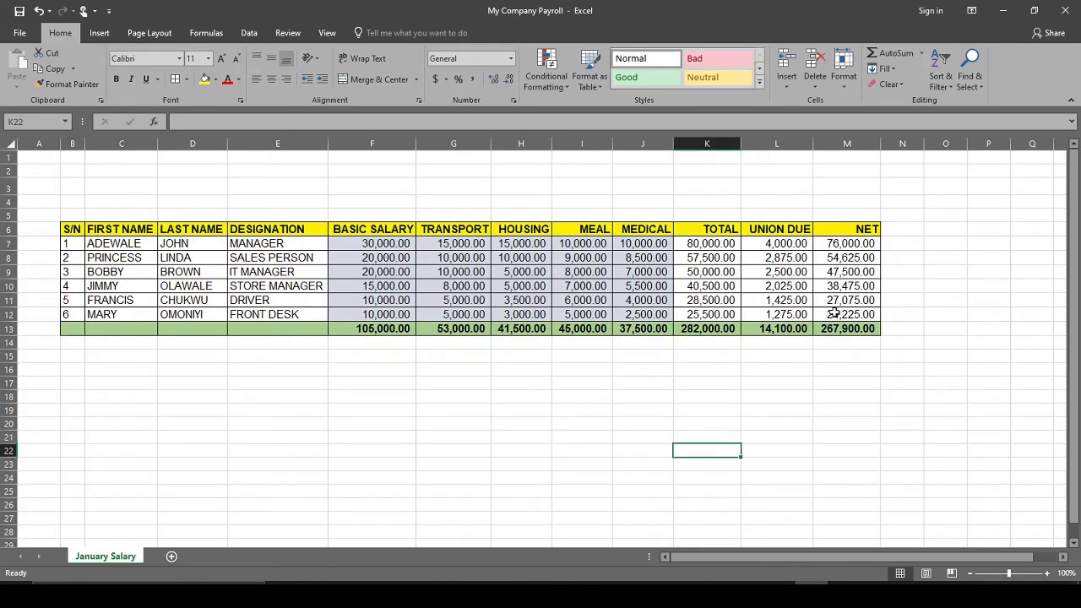
# Review the net pay formulas in M7 and M8 and the MEAL, MEDICAL, UNION DUE and NET columns of the payroll table
pyautogui.click(840, 243)
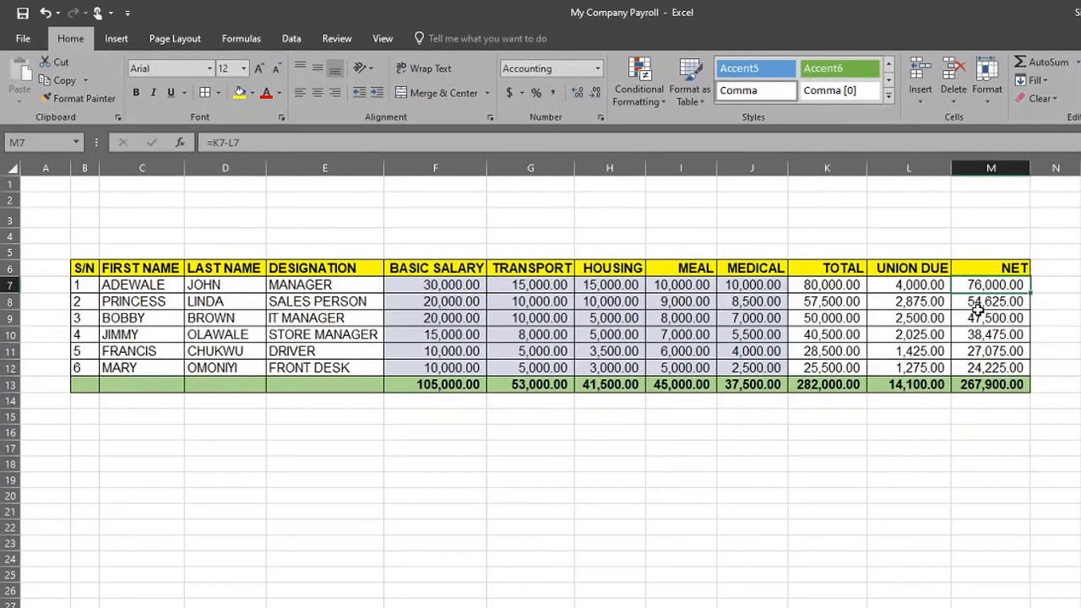
pyautogui.click(977, 304)
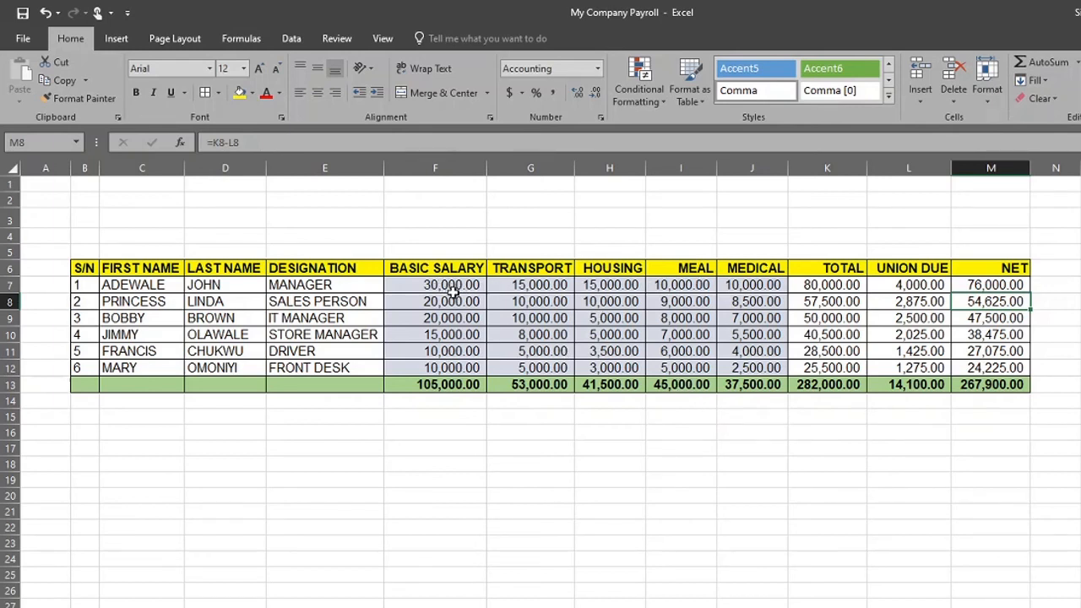
pyautogui.click(417, 247)
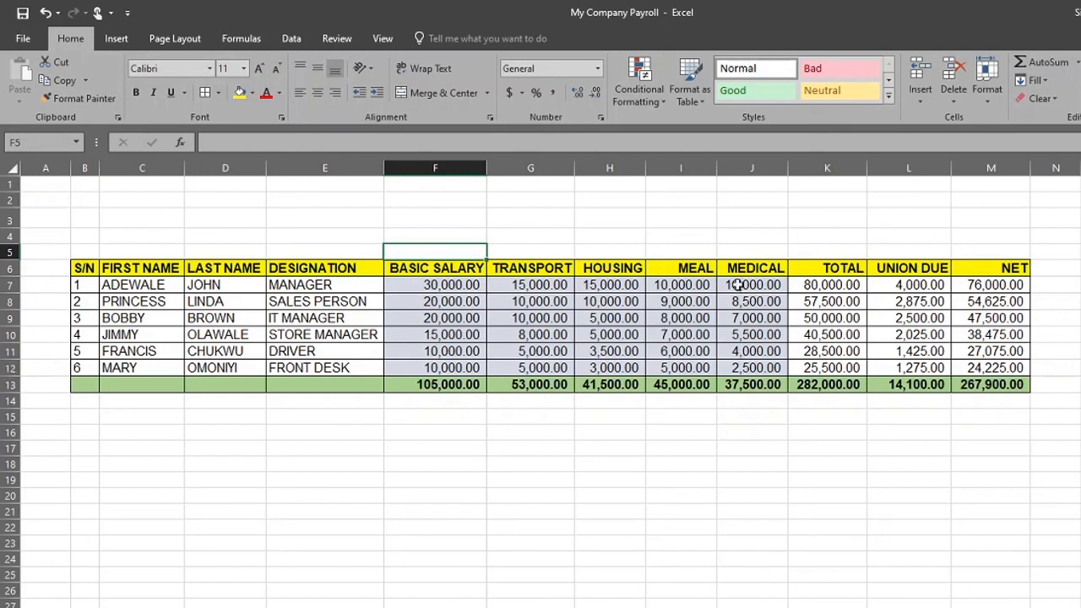
pyautogui.click(680, 168)
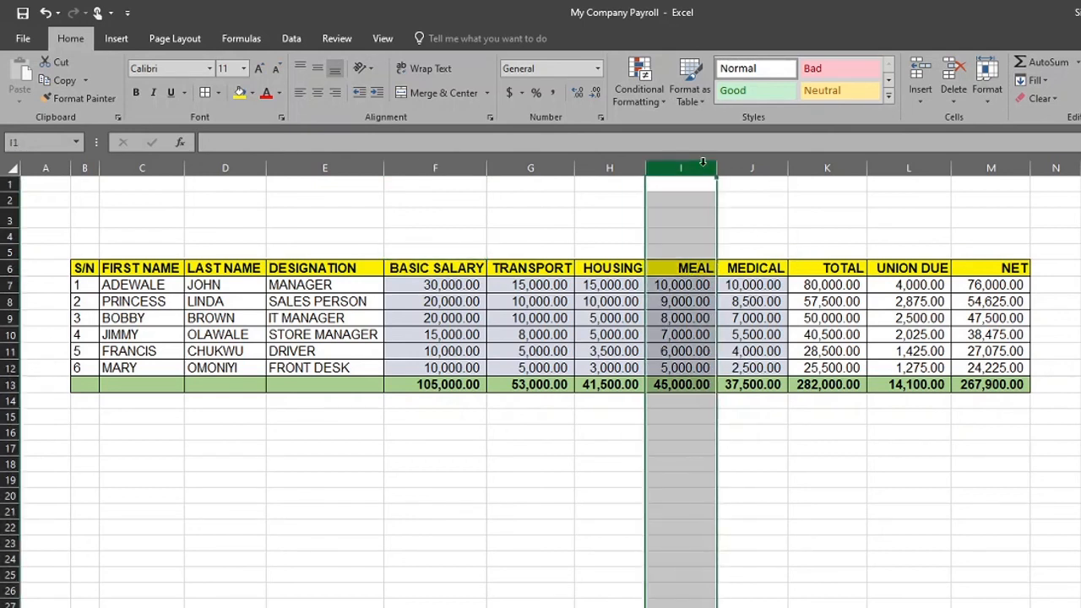
pyautogui.click(754, 168)
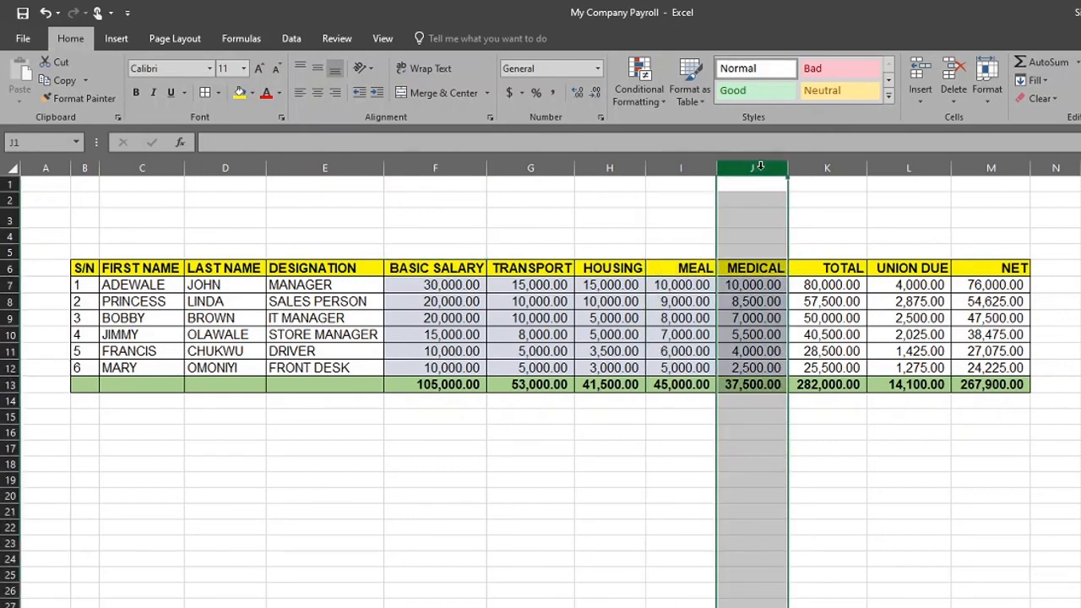
pyautogui.click(896, 166)
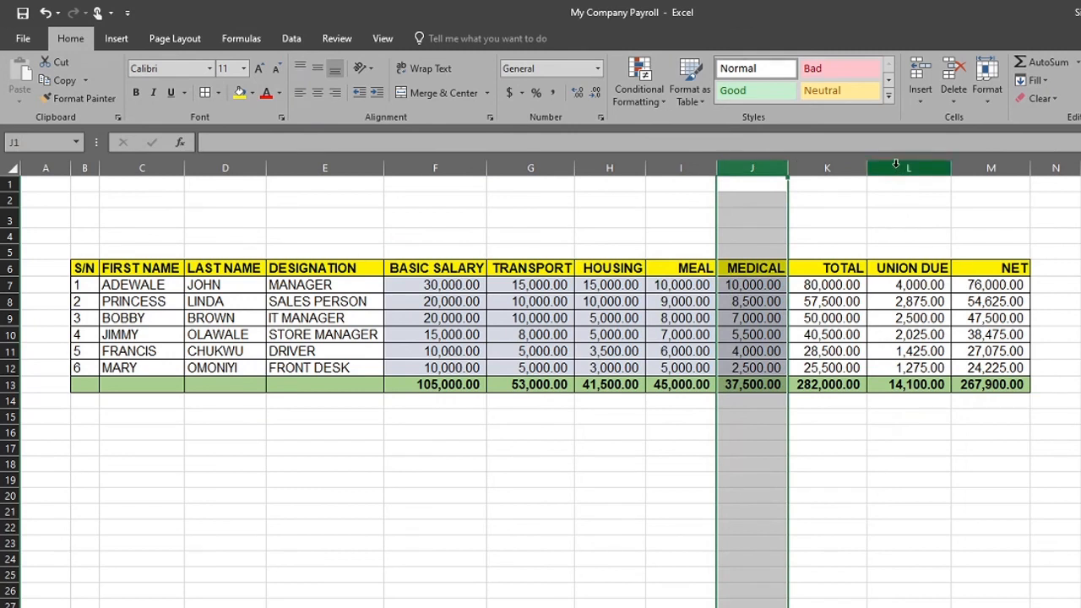
pyautogui.click(896, 164)
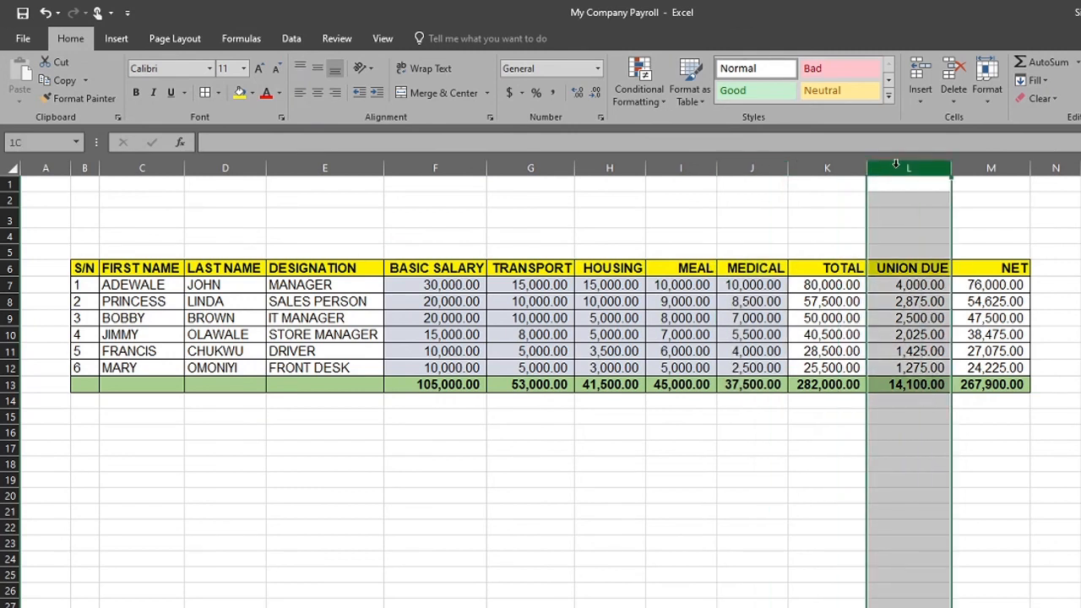
pyautogui.click(990, 166)
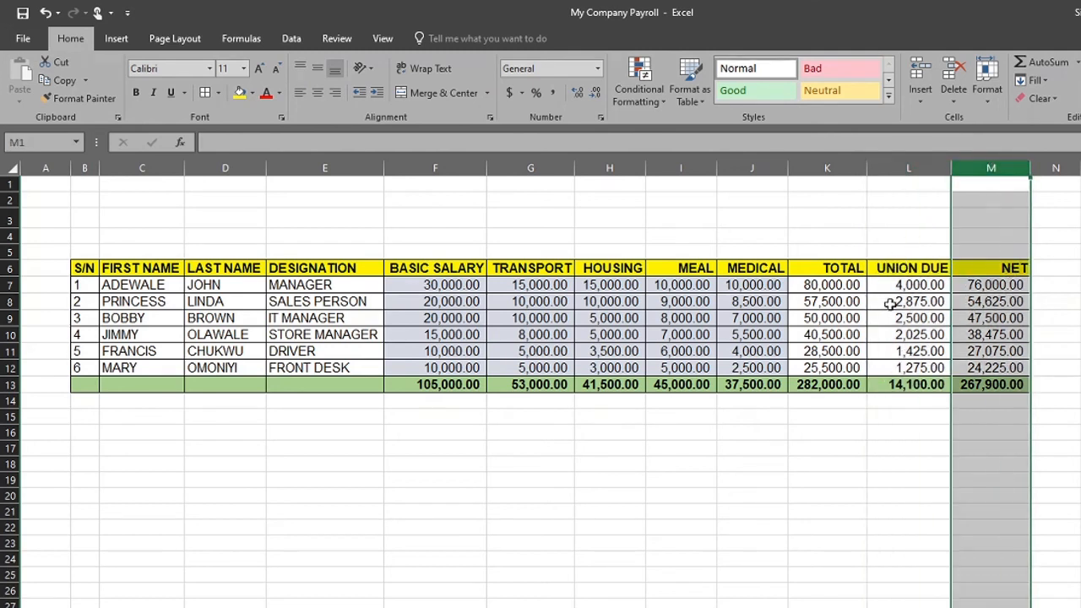
pyautogui.click(900, 165)
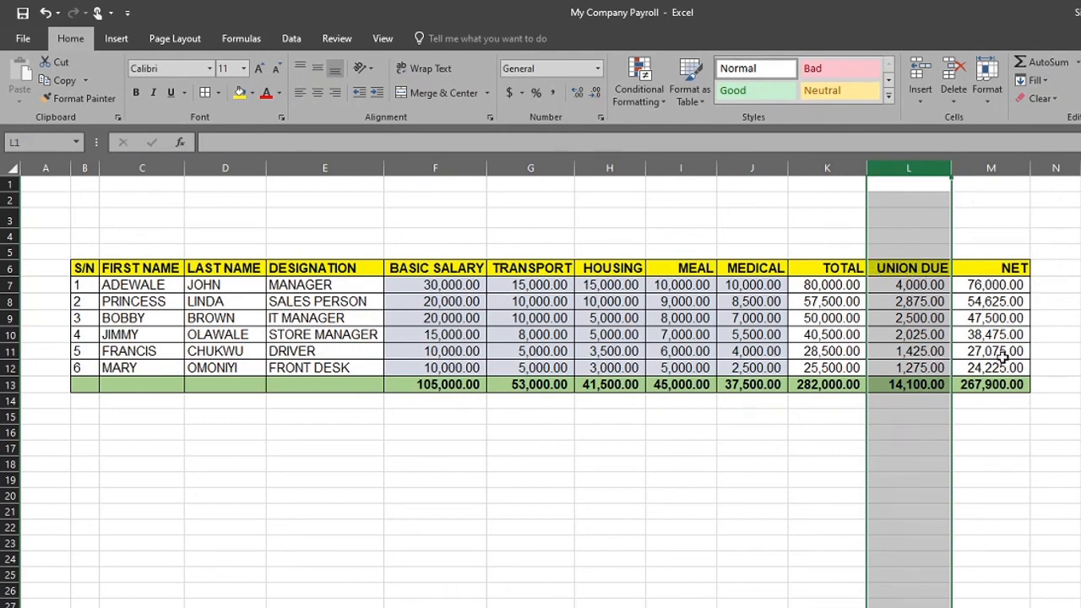
pyautogui.click(1025, 429)
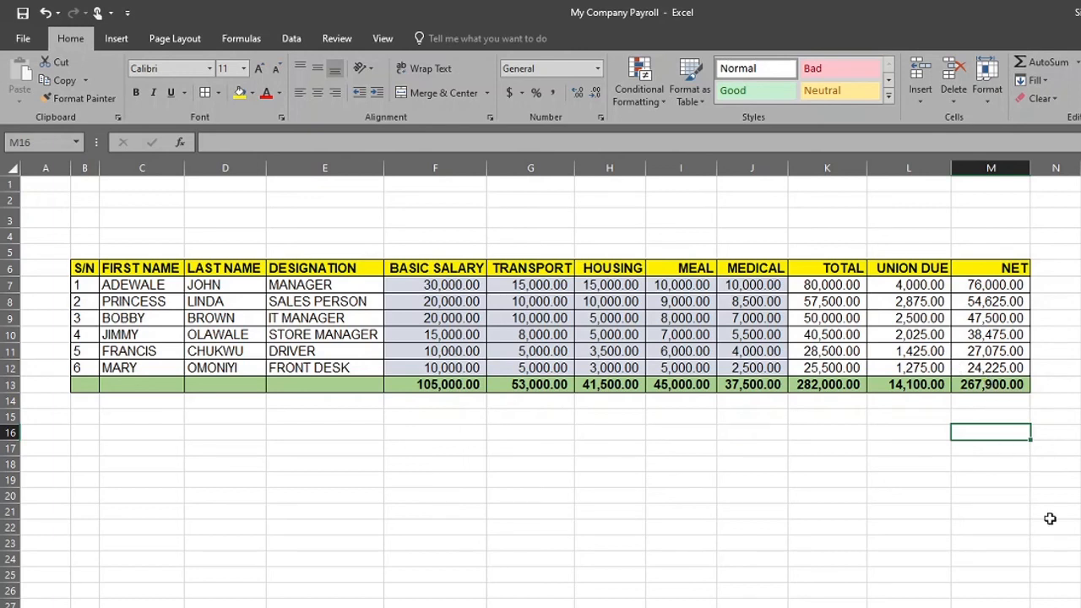
pyautogui.click(1079, 525)
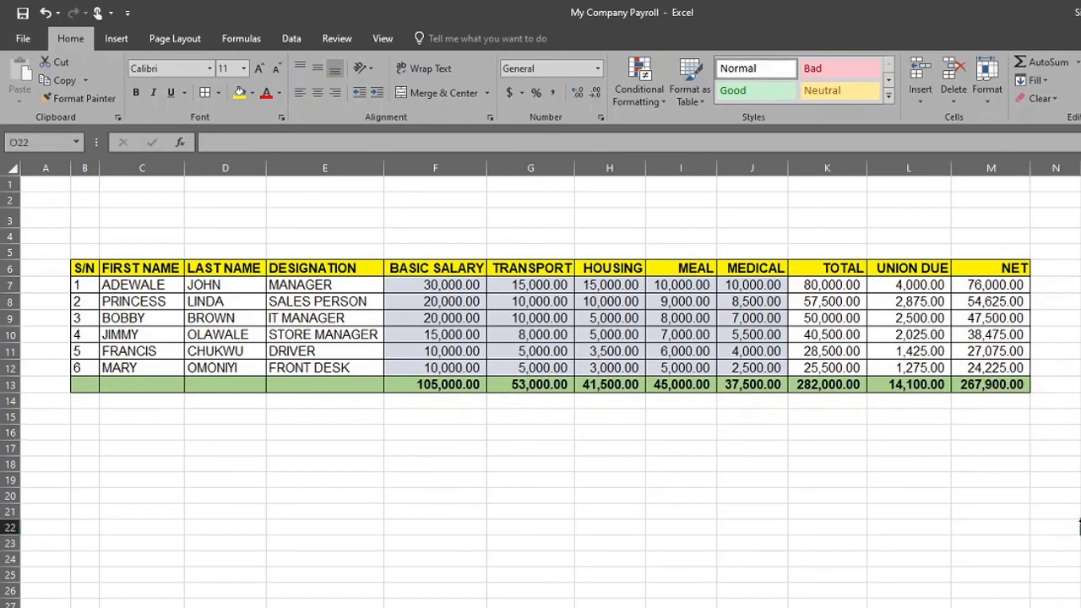